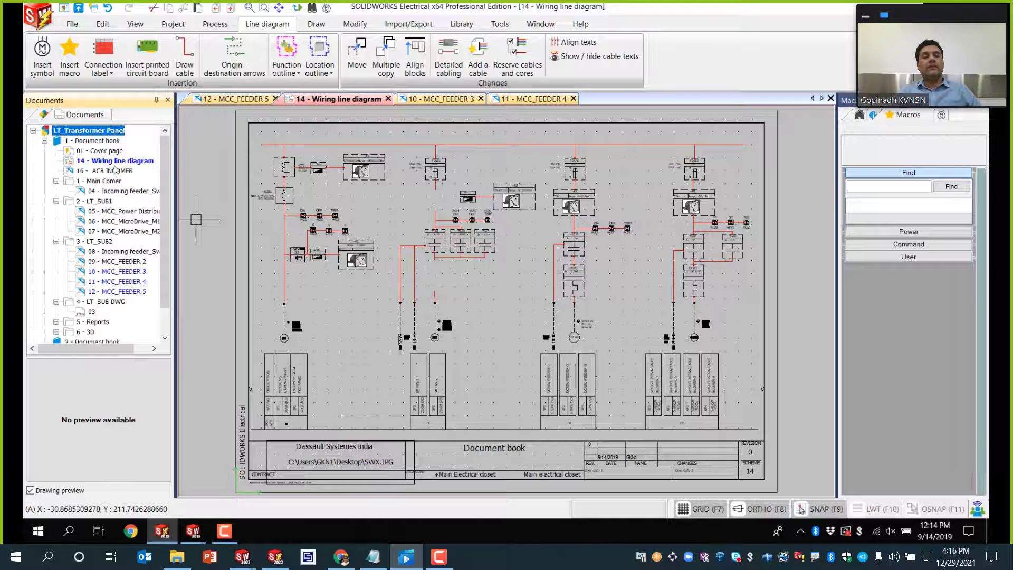
# Step: Examine the feeders in the 14 - Wiring line diagram, including the incomer and the K15–K17 starter branch
pyautogui.click(111, 161)
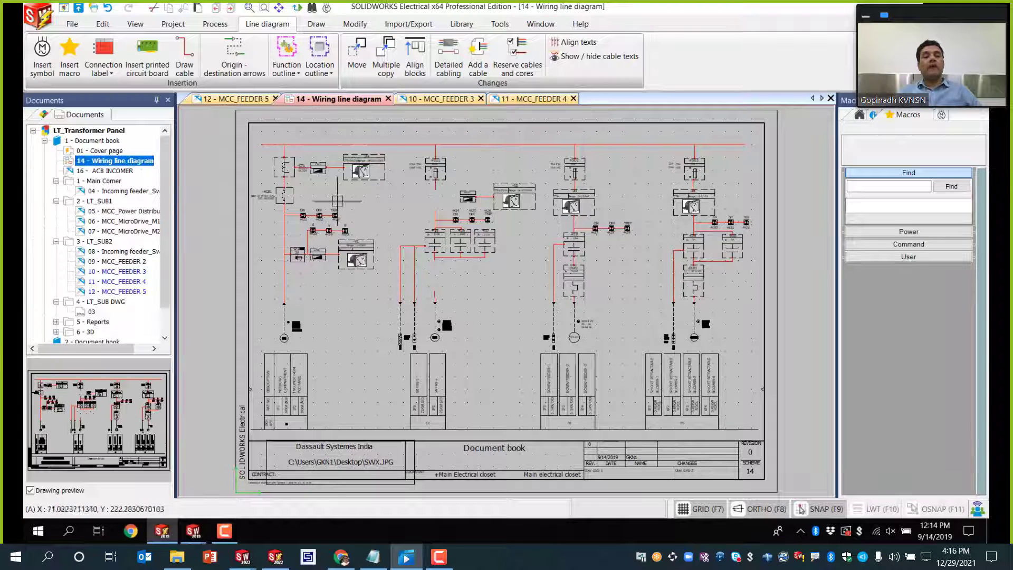
pyautogui.scroll(2, 334, 184)
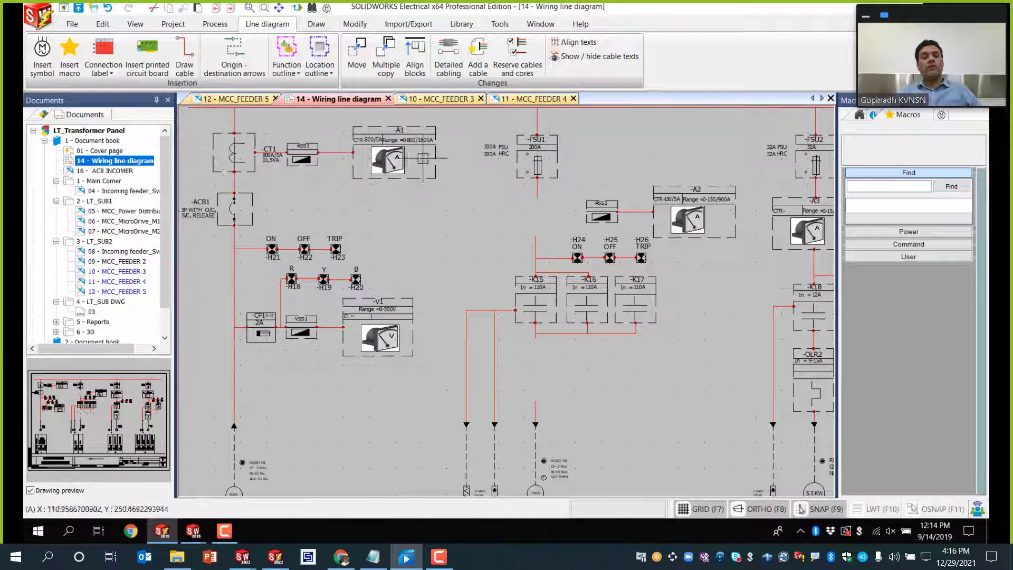
pyautogui.scroll(-2, 304, 234)
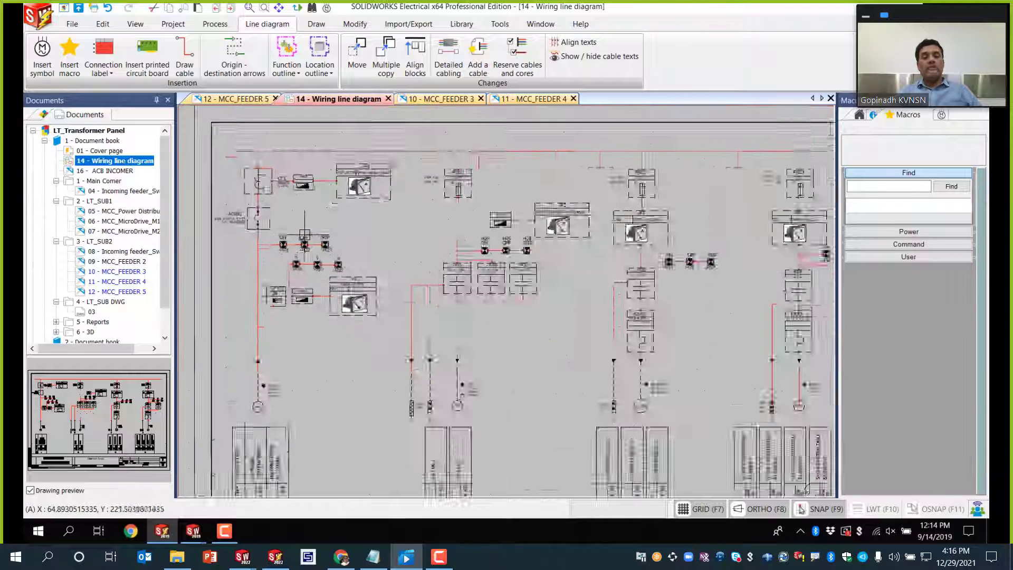
pyautogui.scroll(3, 253, 417)
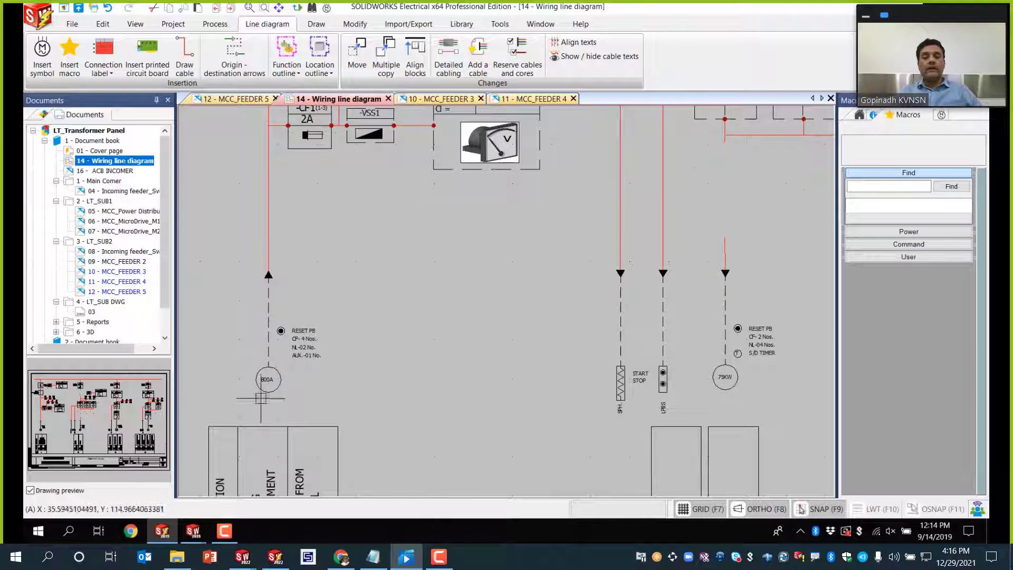
pyautogui.scroll(-2, 260, 381)
pyautogui.scroll(-1, 530, 249)
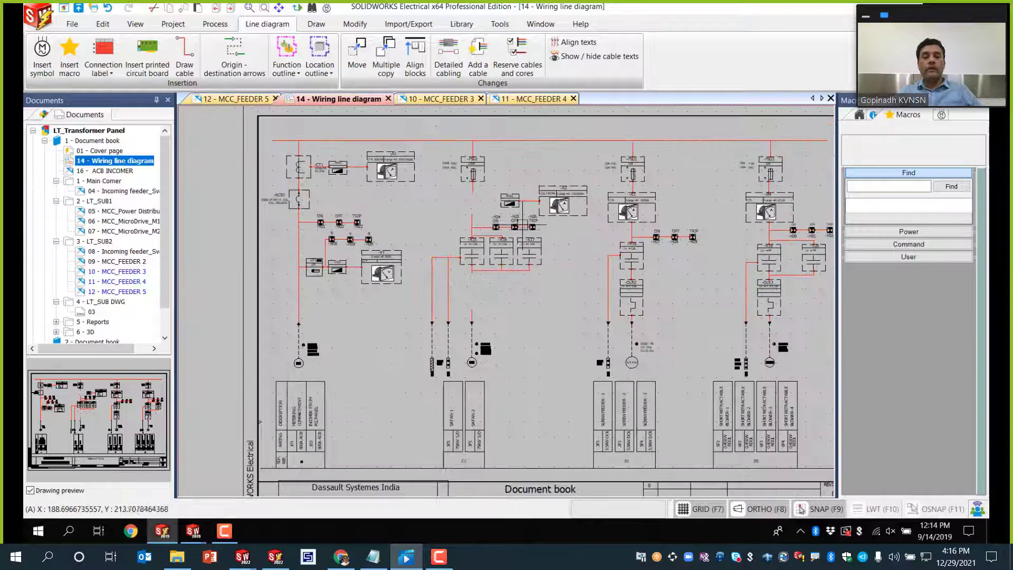
pyautogui.scroll(2, 494, 169)
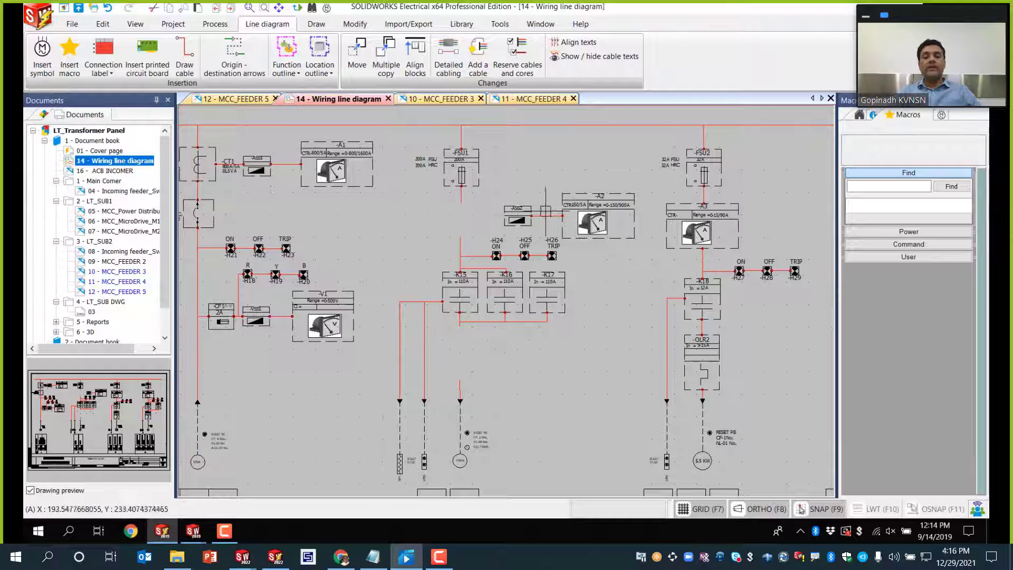
pyautogui.scroll(2, 532, 305)
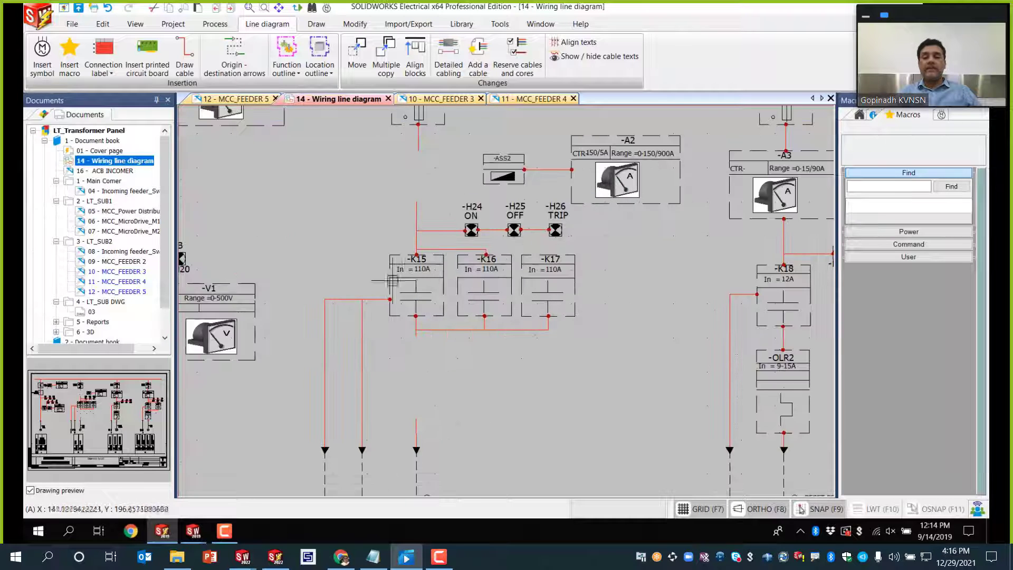
pyautogui.scroll(-2, 440, 271)
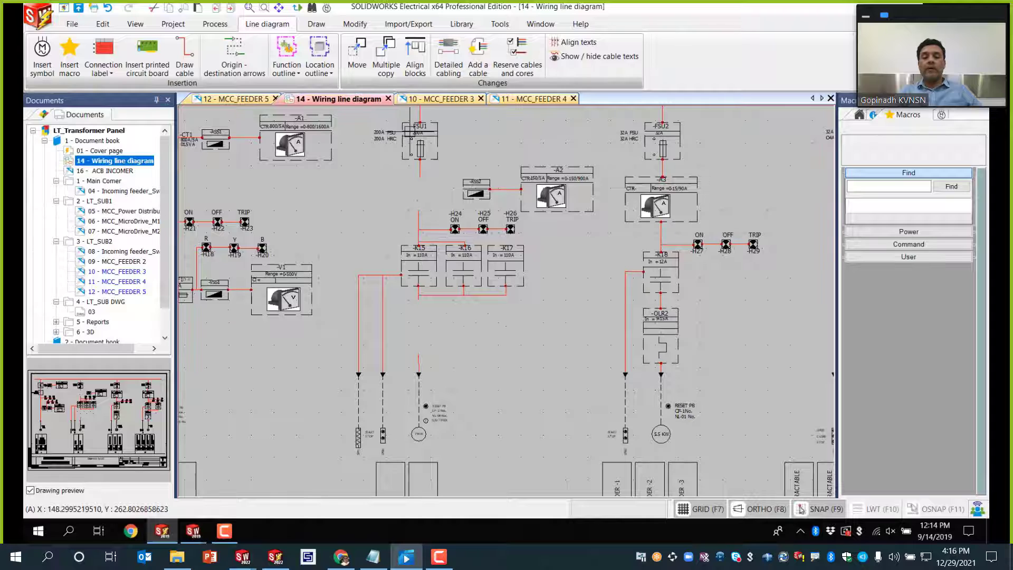
# Step: Search the line diagram symbols, rather than the macros, for CT
pyautogui.click(882, 188)
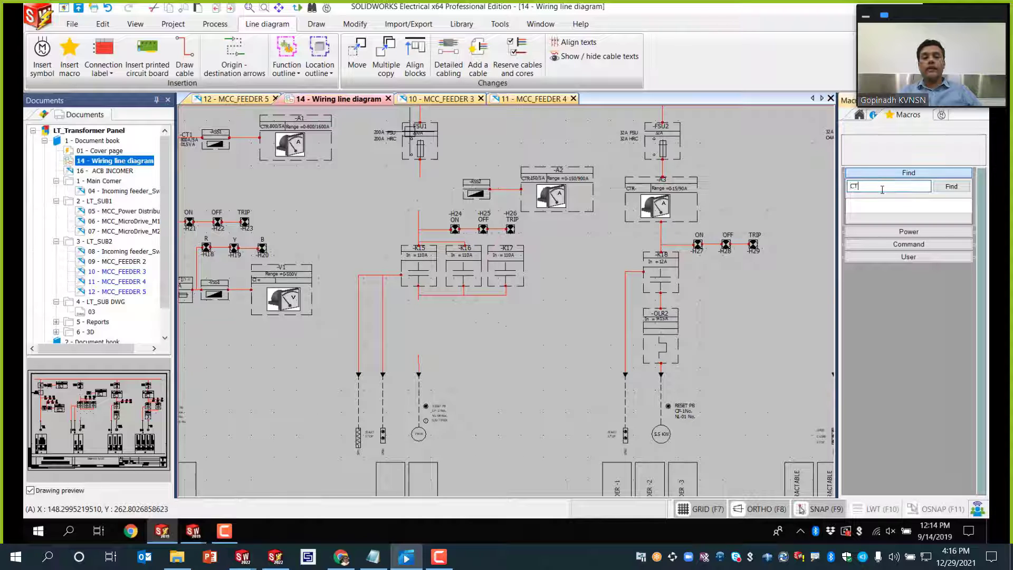
pyautogui.click(952, 187)
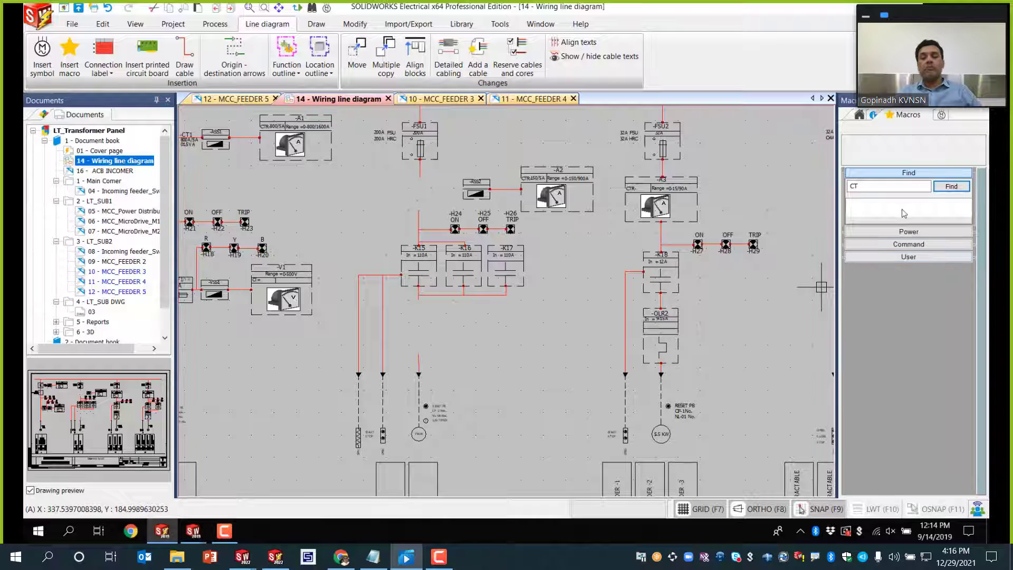
pyautogui.click(941, 116)
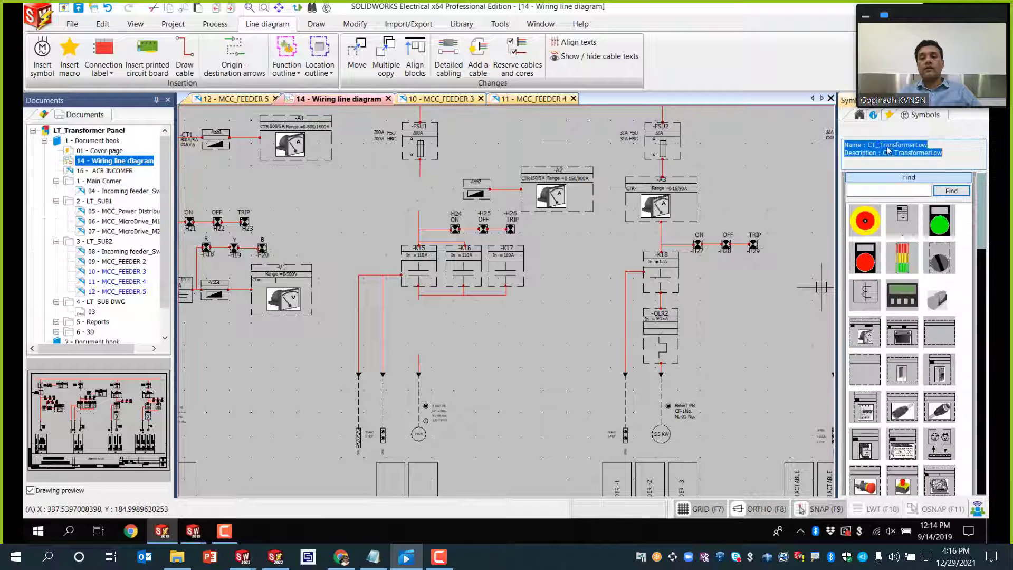
pyautogui.click(864, 191)
pyautogui.write('c')
pyautogui.press('Return')
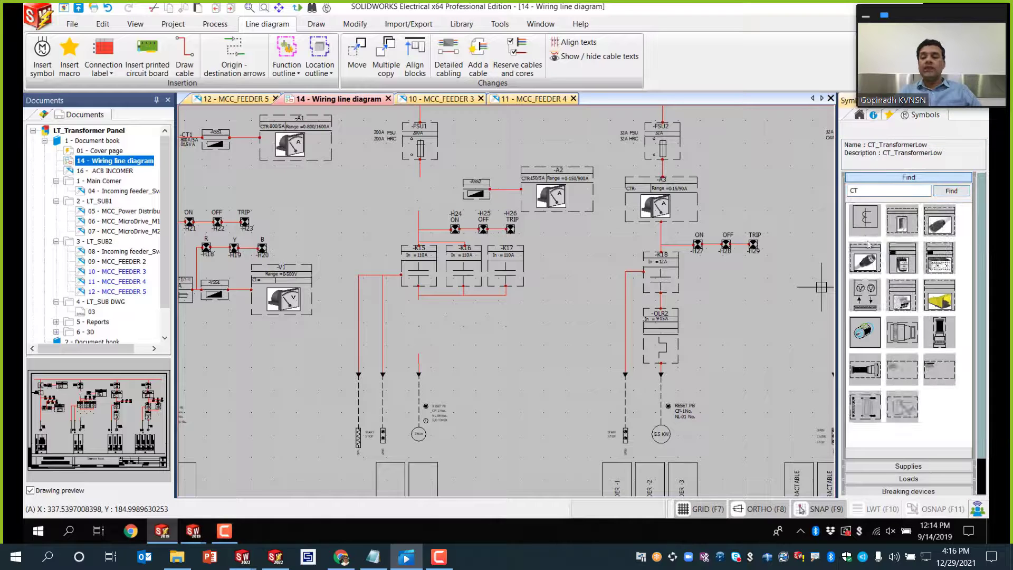
# Step: Insert the CT_TransformerLow symbol in the gap below fuse unit FSU1 on the second feeder, keeping the default properties
pyautogui.click(864, 217)
pyautogui.scroll(5, 415, 169)
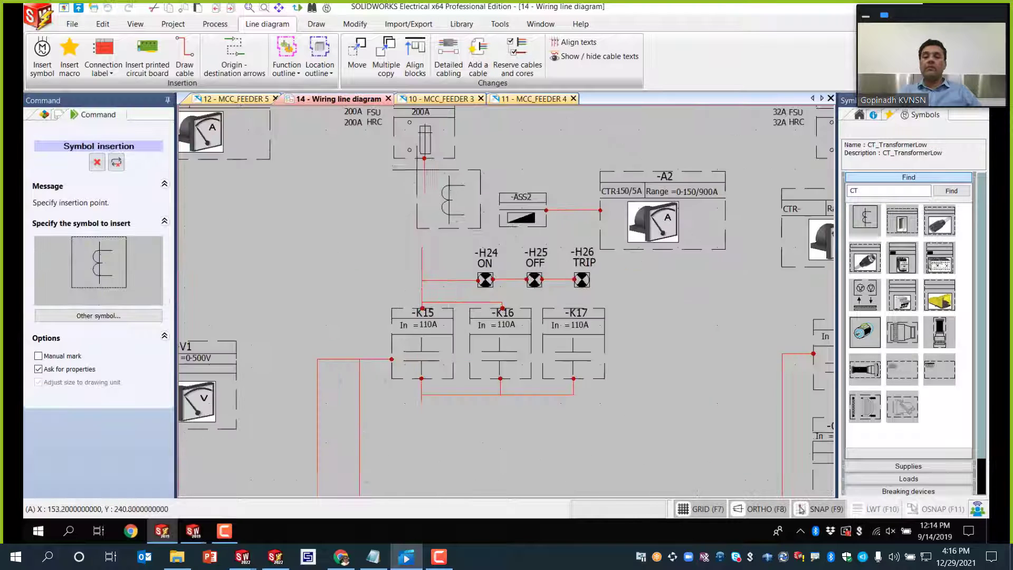
pyautogui.click(371, 186)
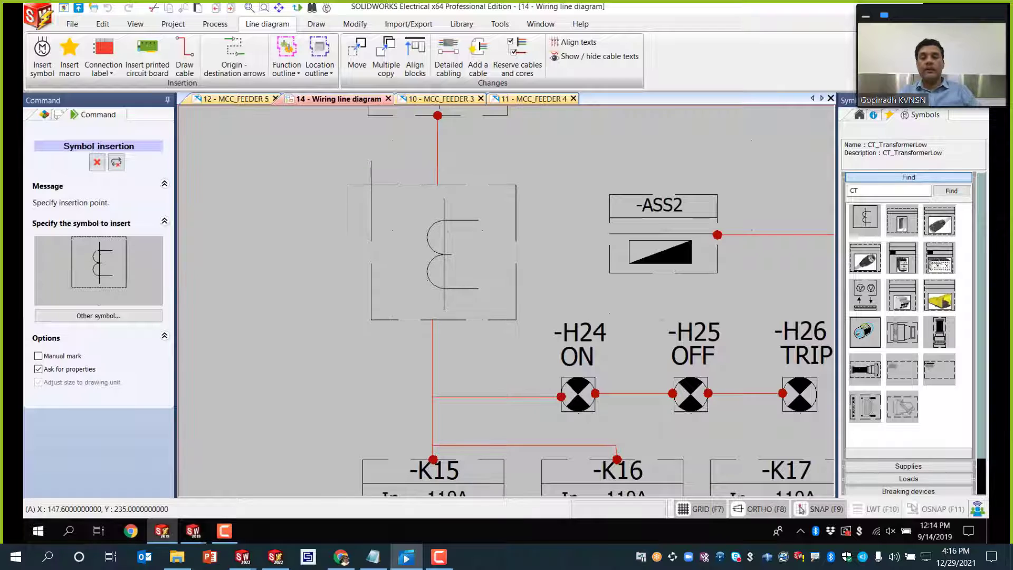
pyautogui.click(734, 468)
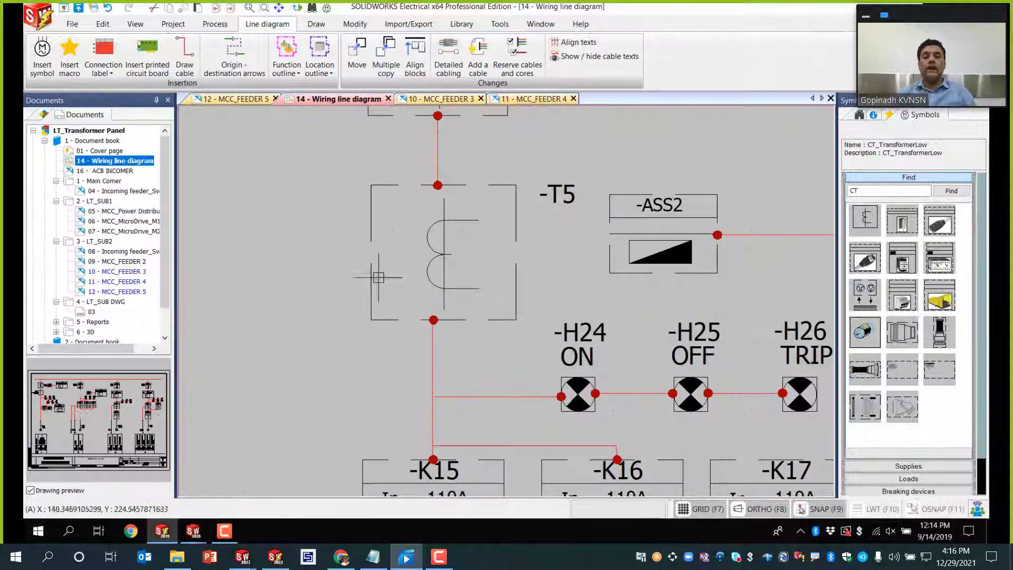
# Step: Draw a cable from the ammeter selector switch ASS2 to the new current transformer beside it
pyautogui.click(184, 53)
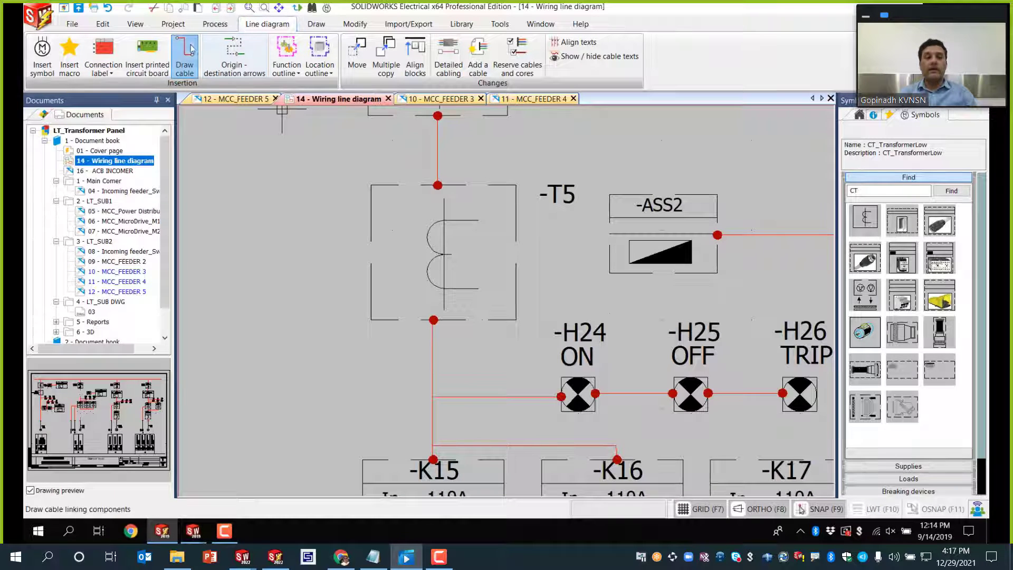
pyautogui.click(609, 255)
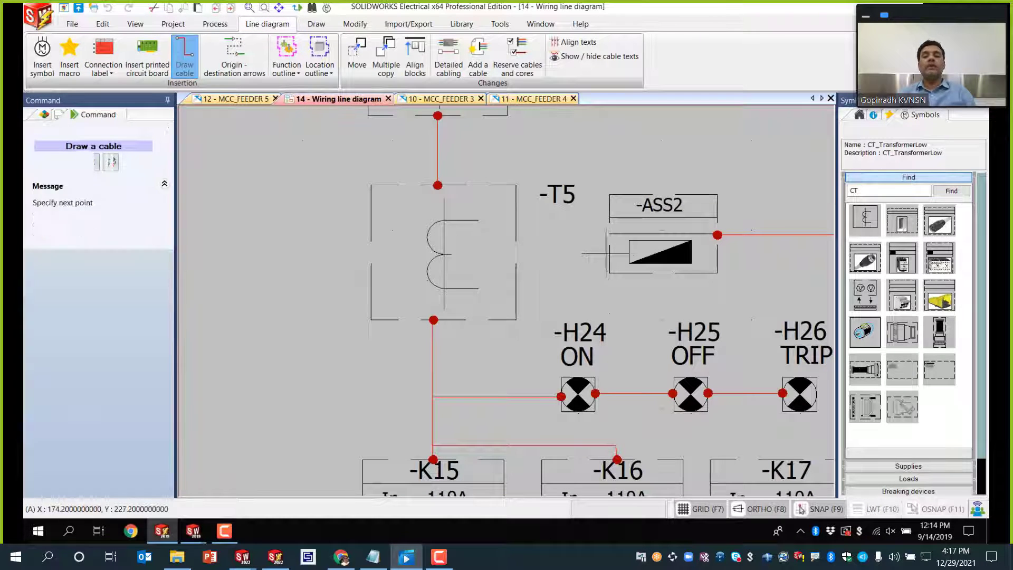
pyautogui.click(516, 255)
pyautogui.press('Escape')
# Step: Find the symbol matching BIMETA and place the BIMETALLIC OVERLOAD RELAY in the line gap below contactor K15
pyautogui.scroll(-5, 527, 232)
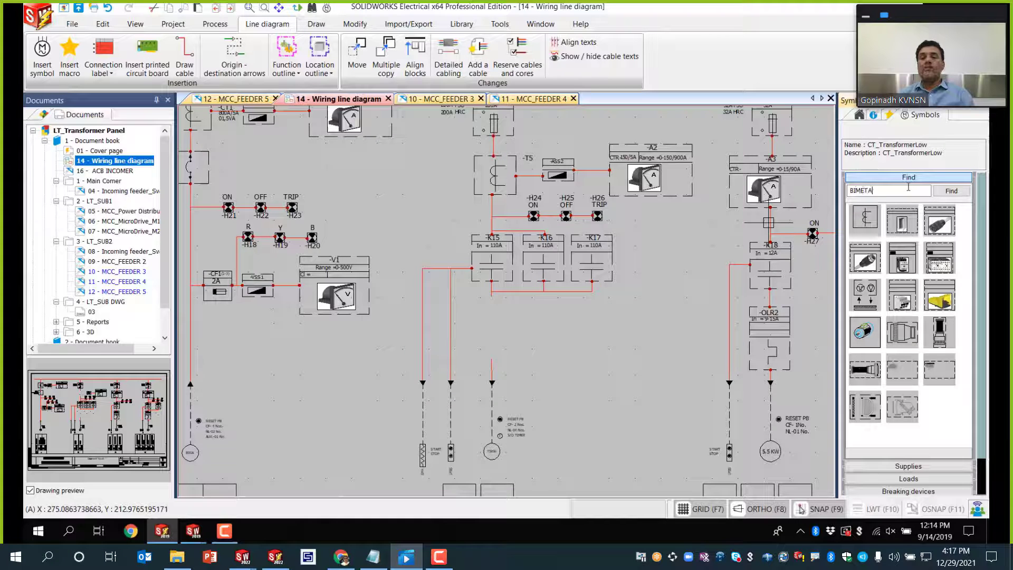
pyautogui.click(951, 191)
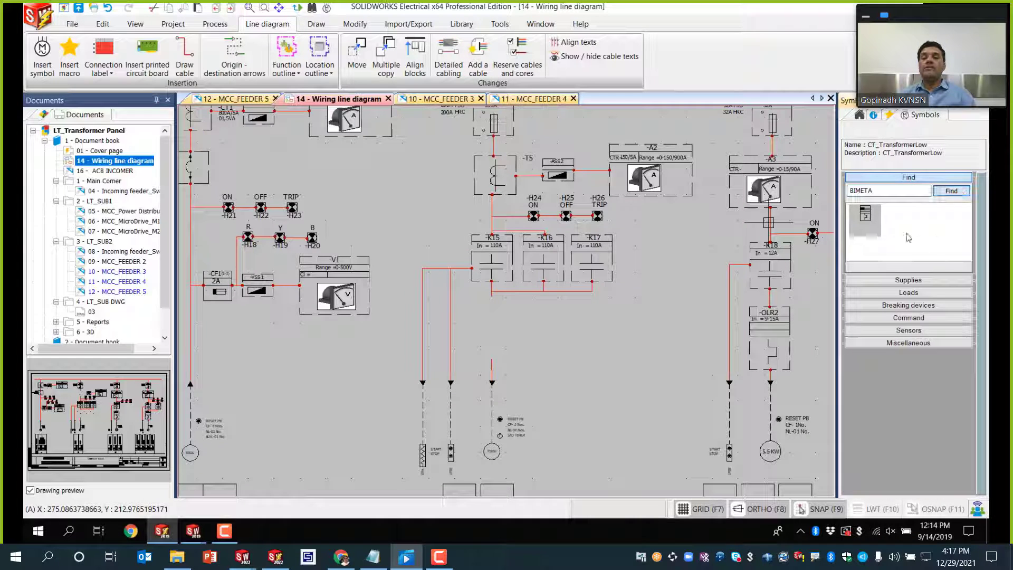
pyautogui.doubleClick(865, 216)
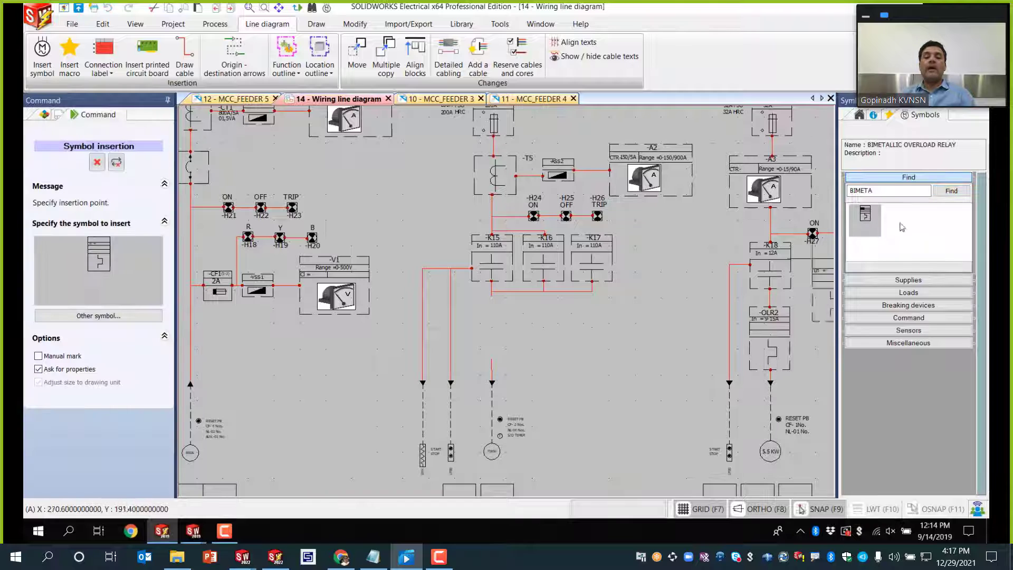
pyautogui.scroll(3, 466, 306)
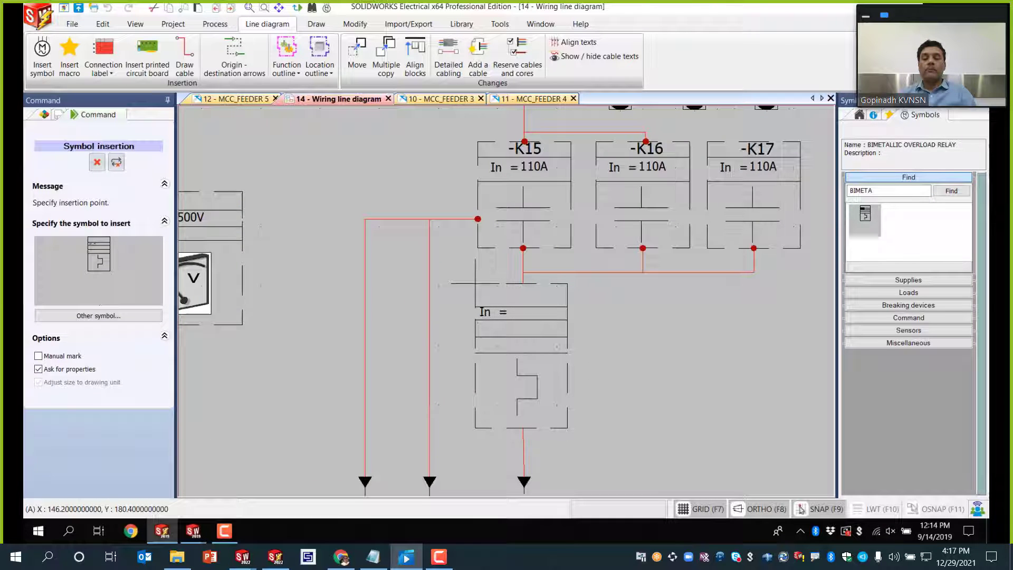
pyautogui.click(476, 284)
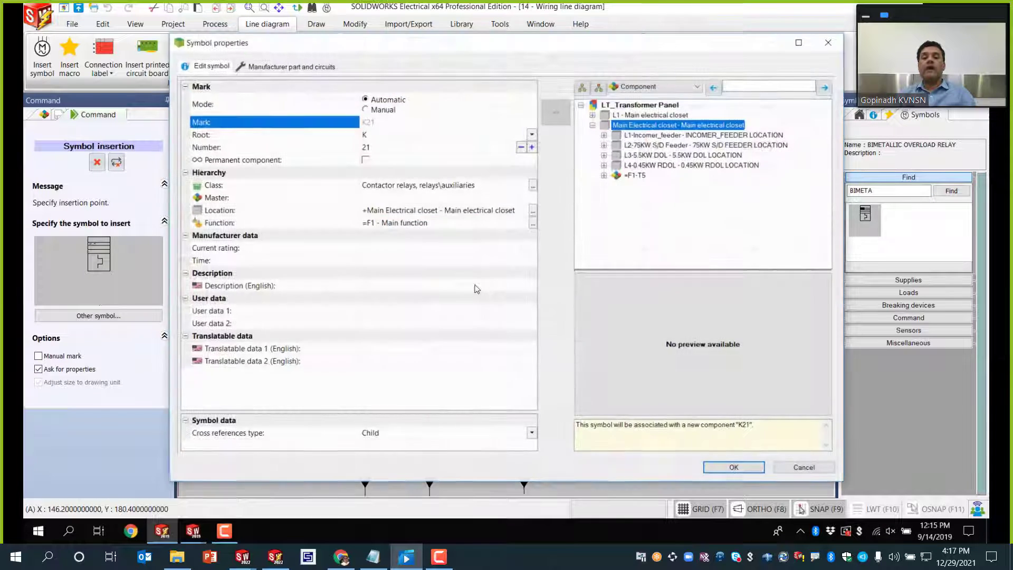
# Step: Assign the Schneider Electric manufacturer part CAD503K7 to the overload relay and accept its symbol properties
pyautogui.click(287, 66)
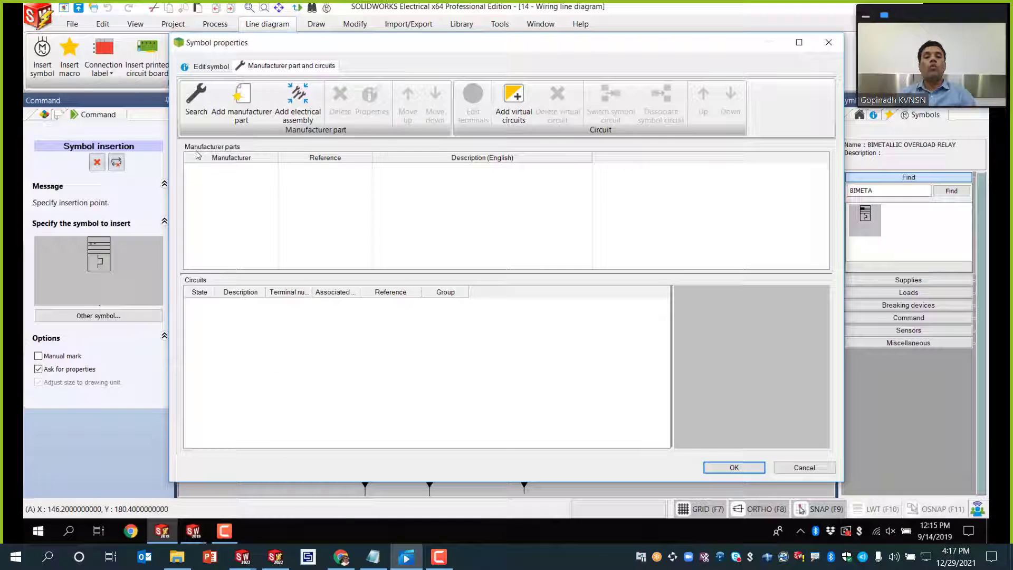
pyautogui.click(197, 95)
pyautogui.click(372, 95)
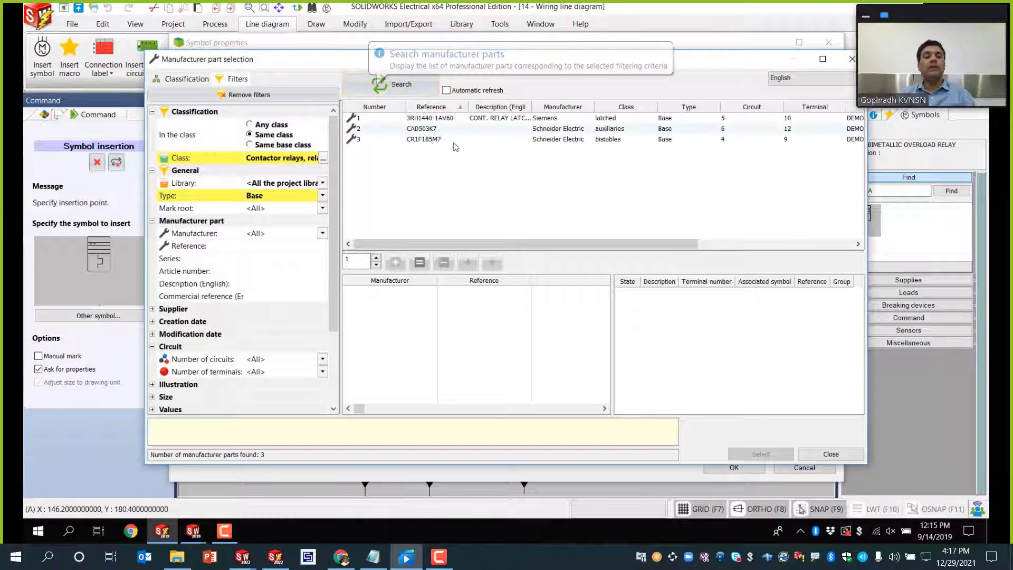
pyautogui.click(429, 128)
pyautogui.click(756, 454)
pyautogui.click(733, 467)
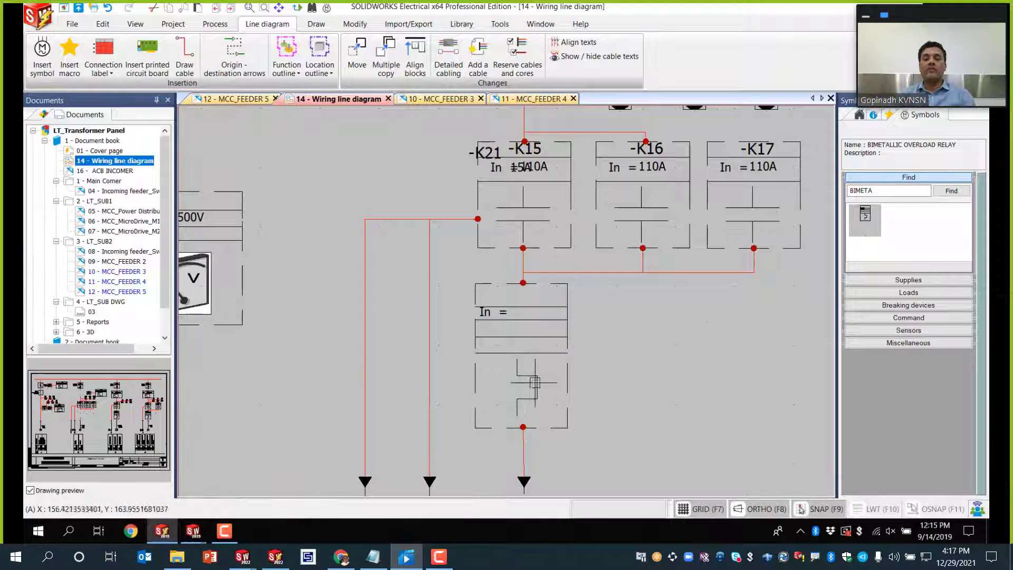
# Step: Open the 16 - ACB INCOMER schematic and examine the three-pole EDO ACB symbol and its surrounding power circuit
pyautogui.scroll(-6, 535, 382)
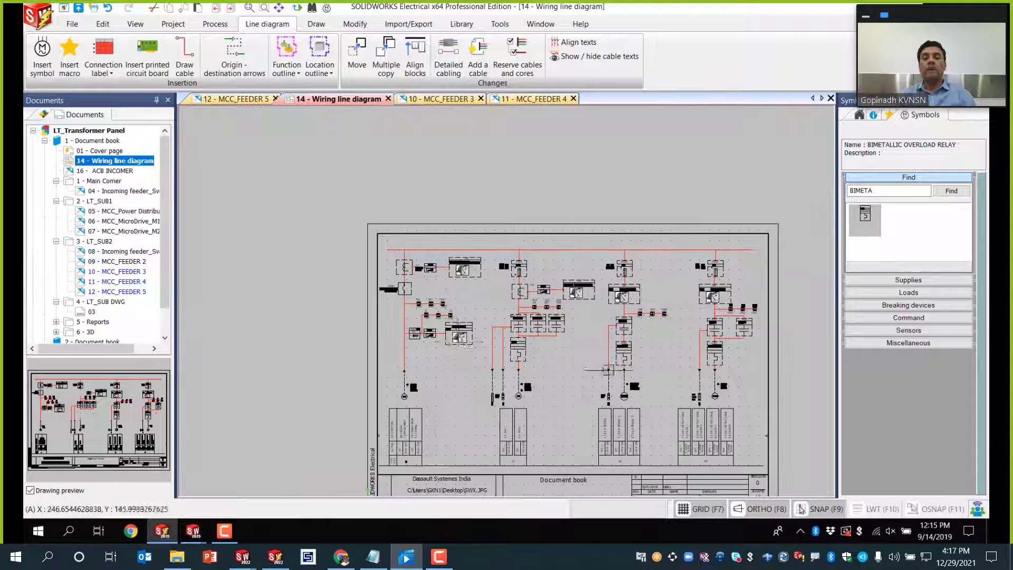
pyautogui.scroll(1, 608, 370)
pyautogui.scroll(-1, 551, 337)
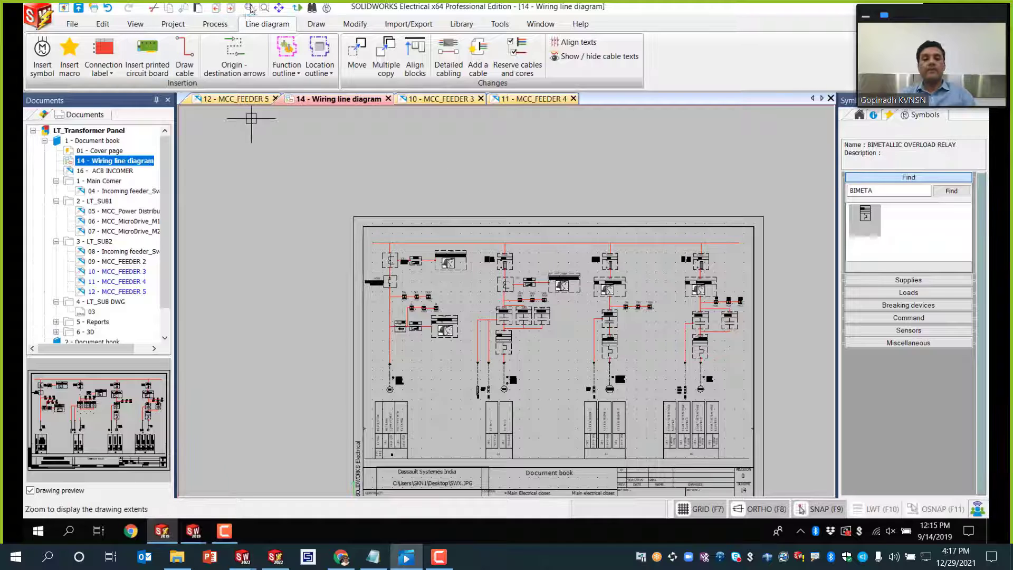
pyautogui.click(250, 8)
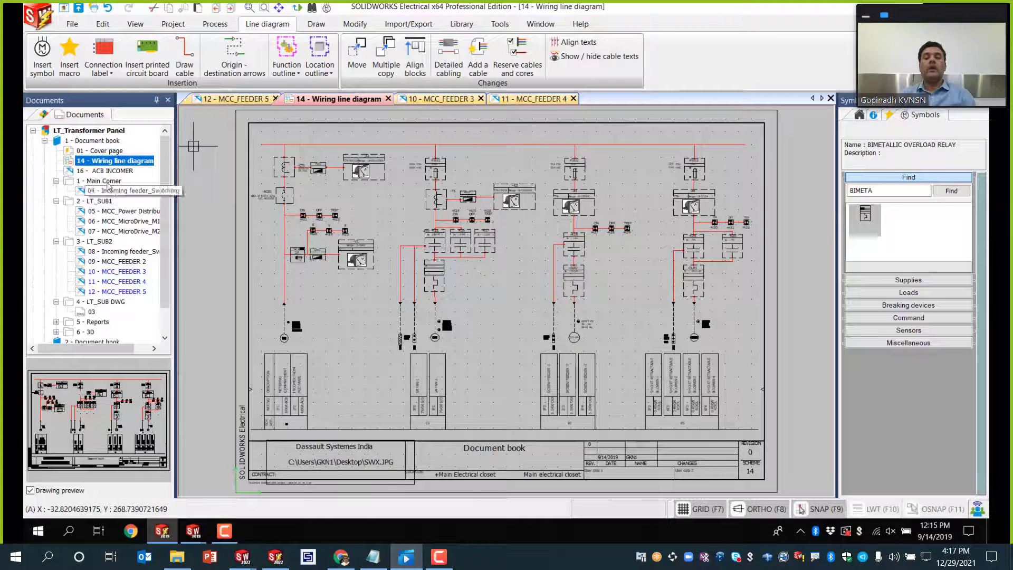
pyautogui.click(105, 171)
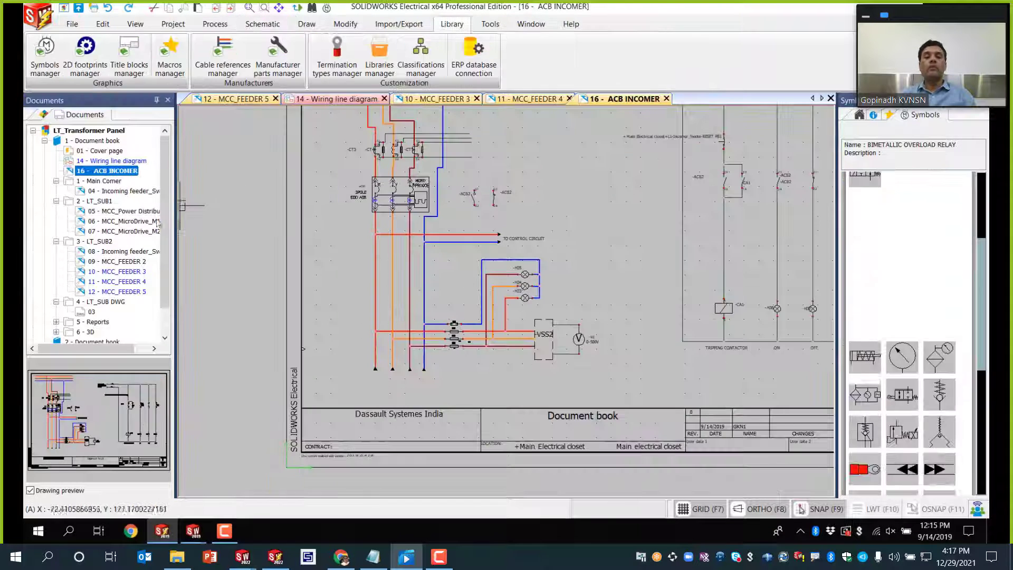
pyautogui.scroll(-3, 559, 306)
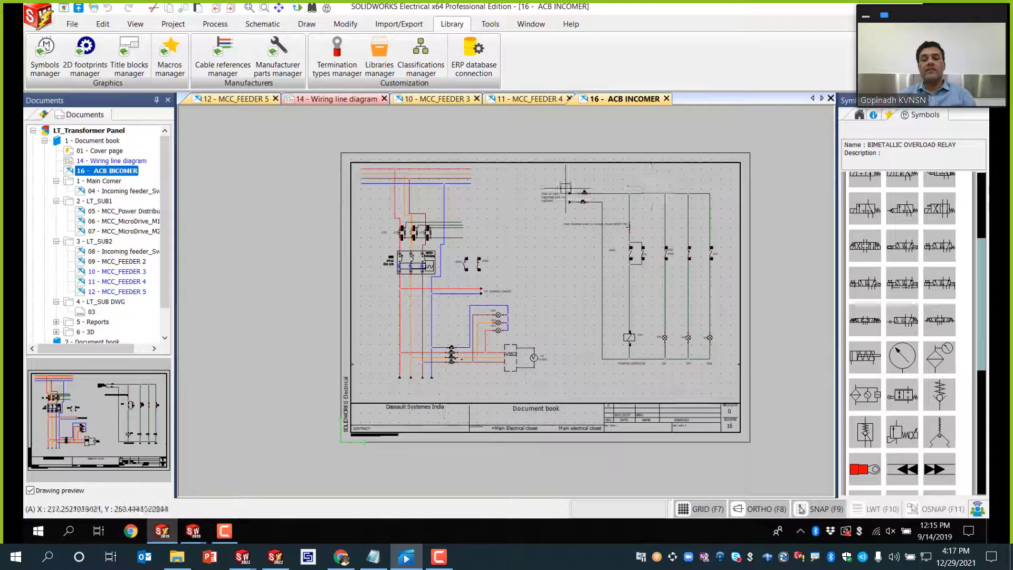
pyautogui.scroll(1, 558, 207)
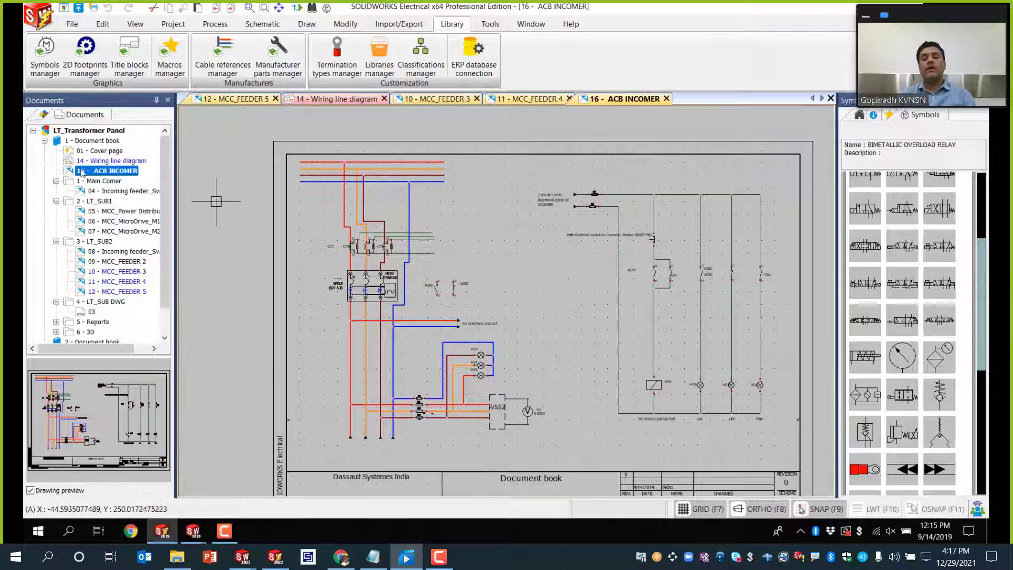
pyautogui.scroll(3, 368, 280)
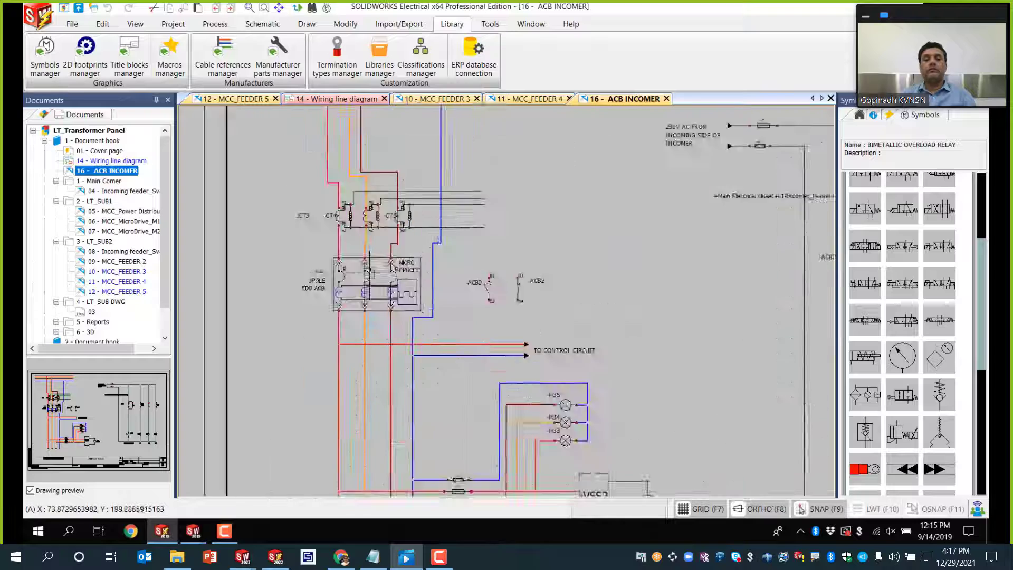
pyautogui.scroll(2, 327, 295)
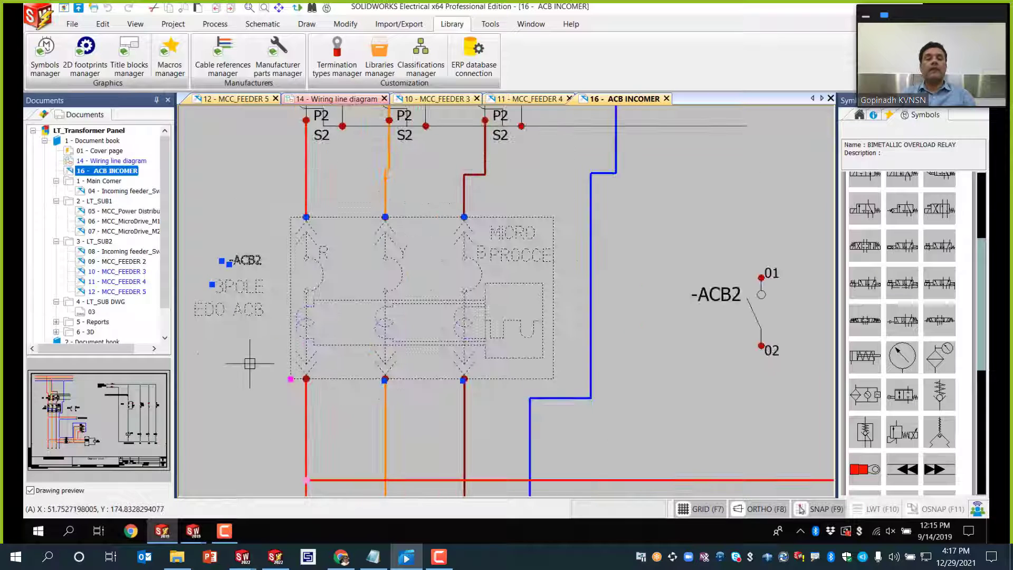
pyautogui.click(368, 303)
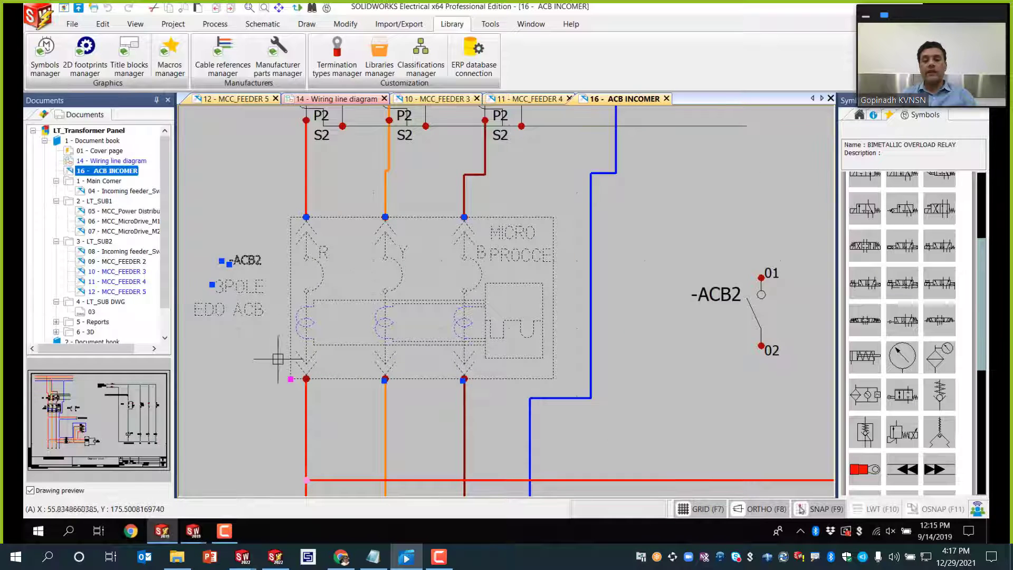
pyautogui.scroll(-5, 316, 356)
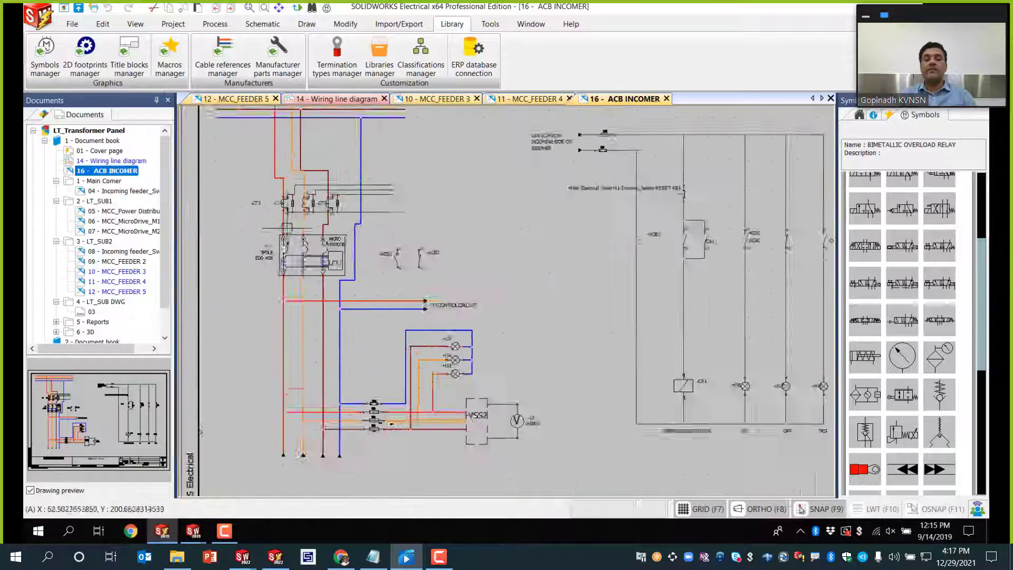
pyautogui.scroll(1, 396, 424)
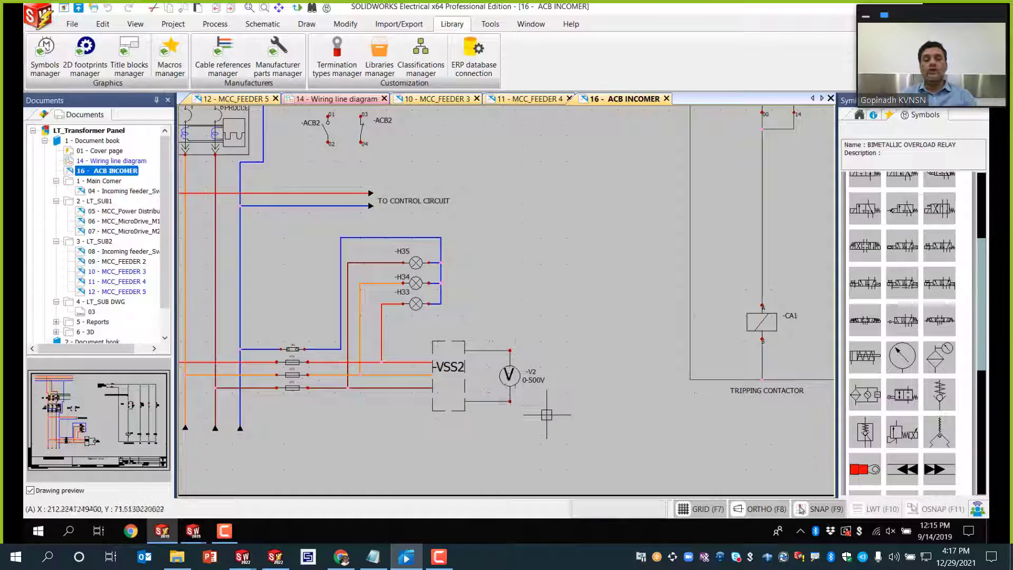
pyautogui.click(297, 191)
pyautogui.rightClick(298, 190)
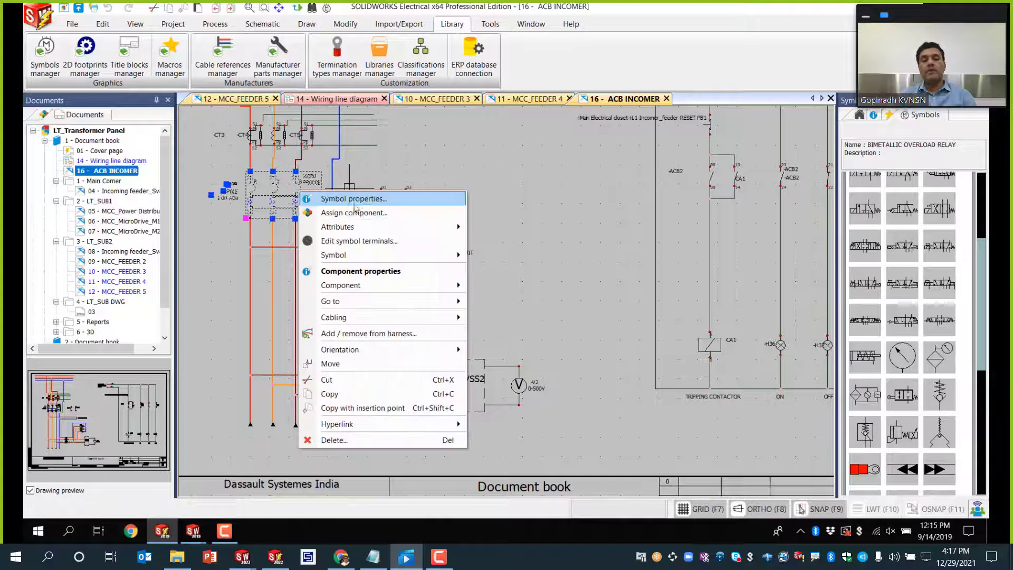
pyautogui.moveTo(348, 256)
pyautogui.click(502, 289)
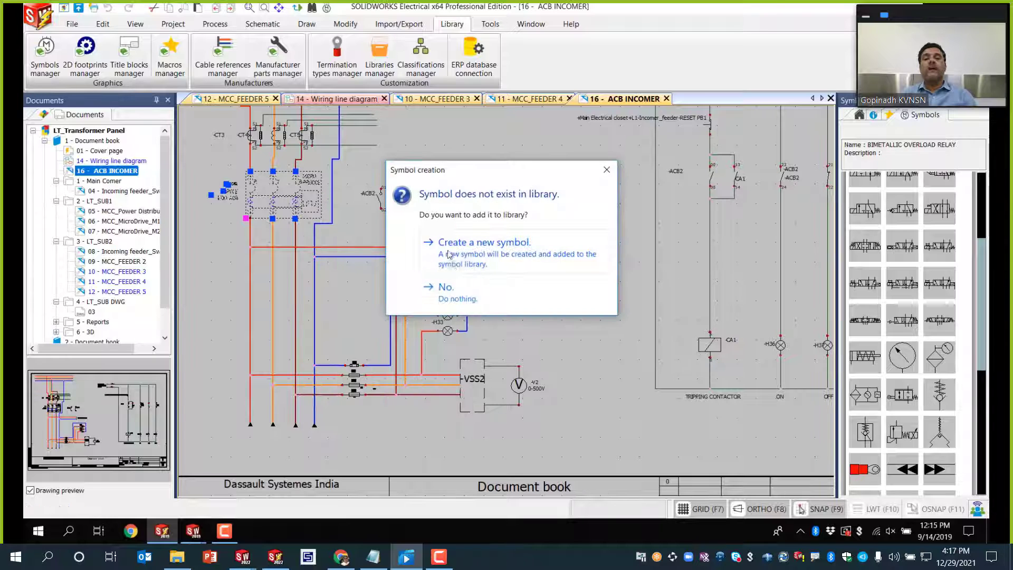
pyautogui.click(463, 287)
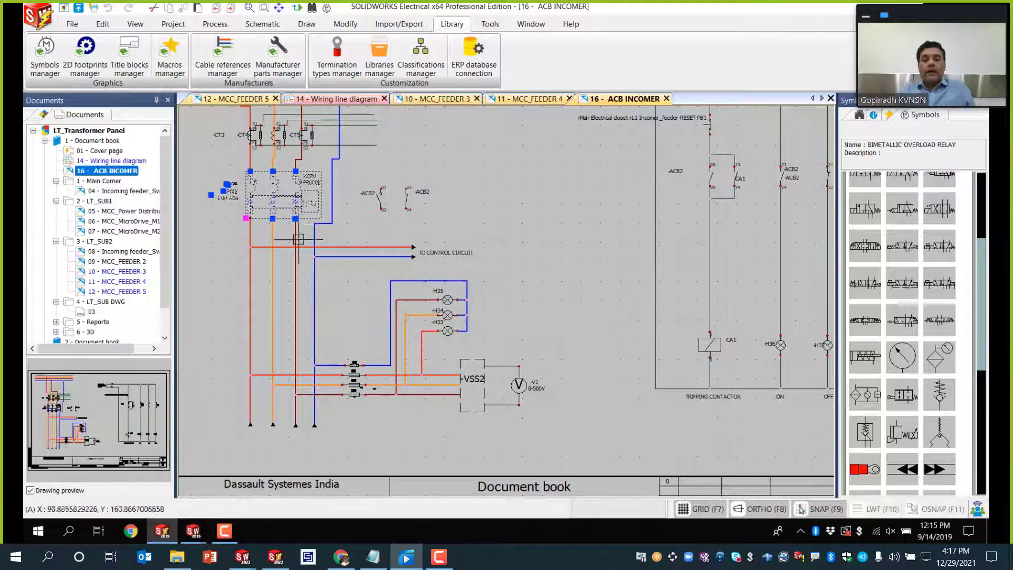
# Step: Examine the three-pole ACB symbol's assigned L&T manufacturer part, including its part properties, circuits and terminal marks
pyautogui.rightClick(272, 184)
pyautogui.click(315, 190)
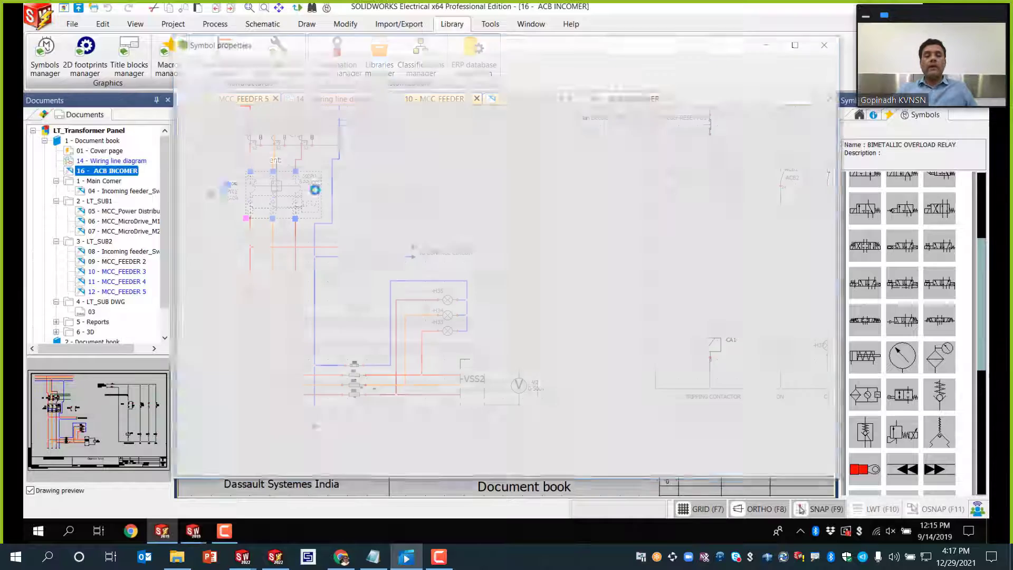
pyautogui.click(279, 66)
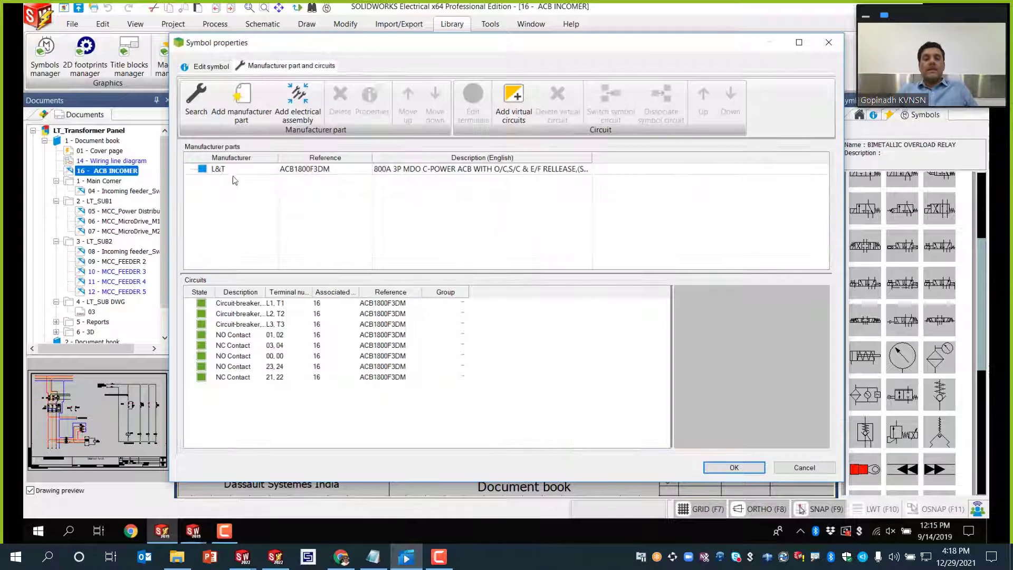
pyautogui.click(235, 169)
pyautogui.click(371, 102)
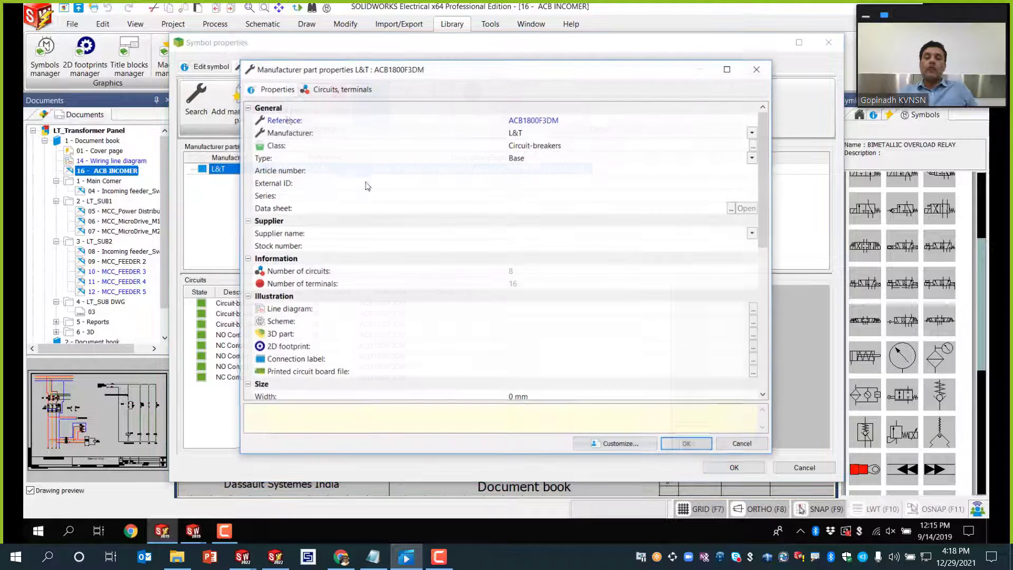
pyautogui.click(338, 90)
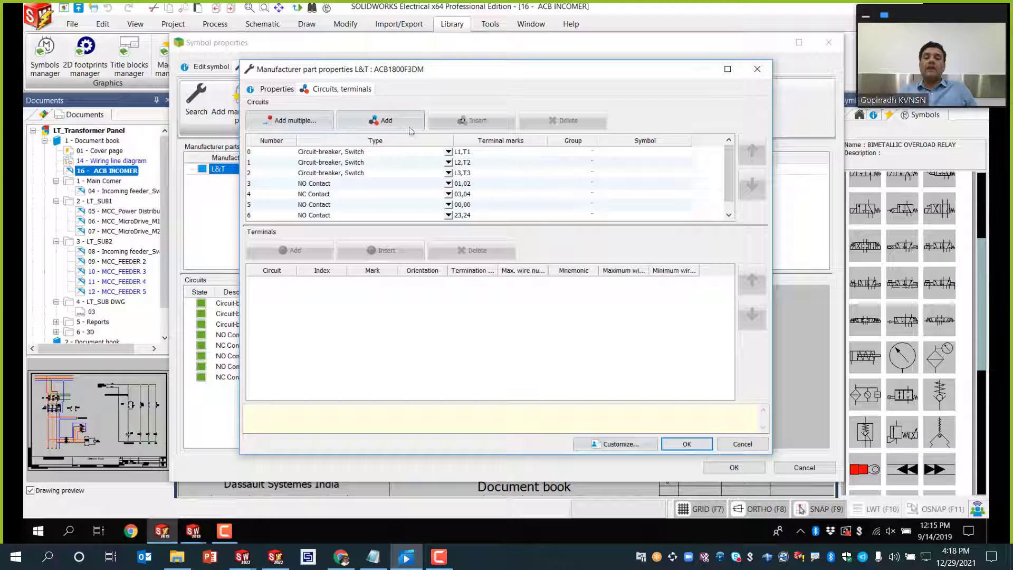
pyautogui.click(687, 445)
pyautogui.click(443, 299)
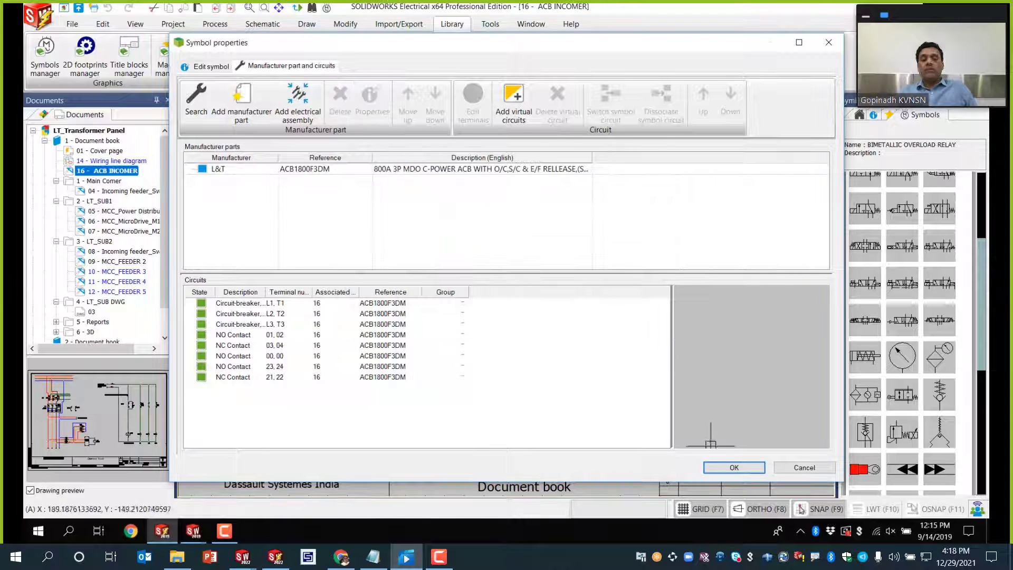
pyautogui.click(731, 467)
# Step: Open the 05 - MCC_Power Distribution schematic and display the whole drawing
pyautogui.scroll(-5, 507, 296)
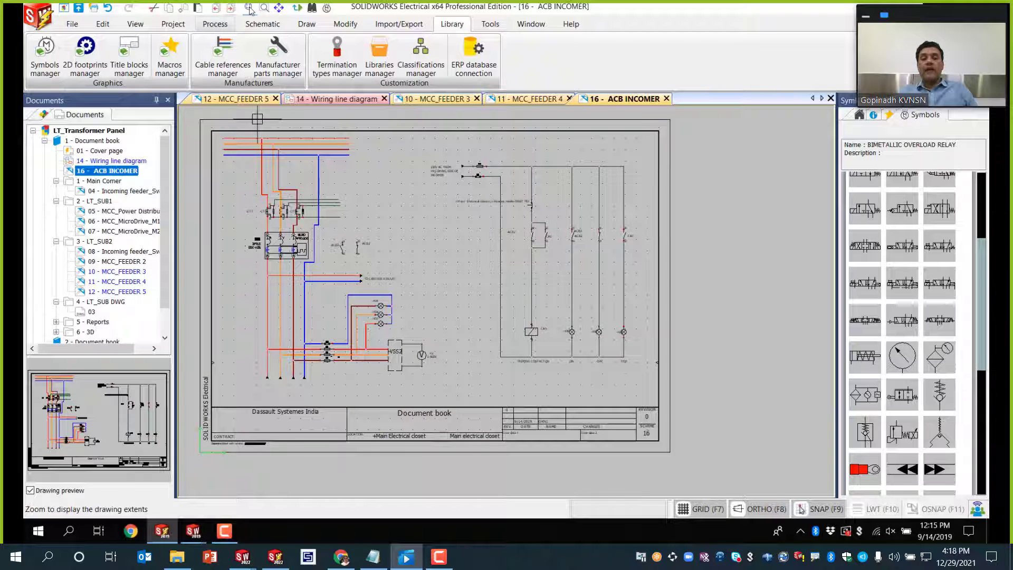
pyautogui.scroll(1, 238, 179)
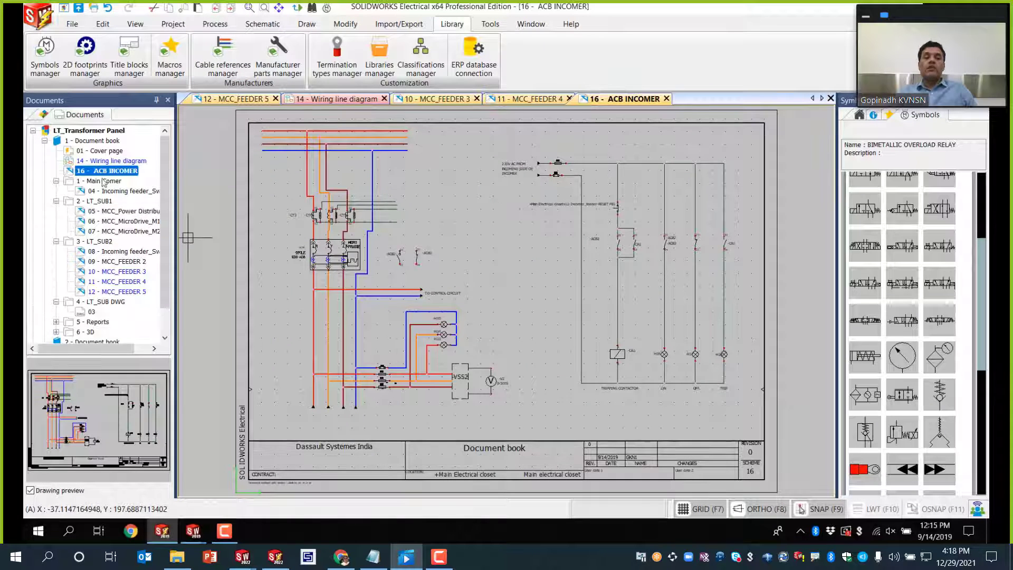
pyautogui.click(110, 211)
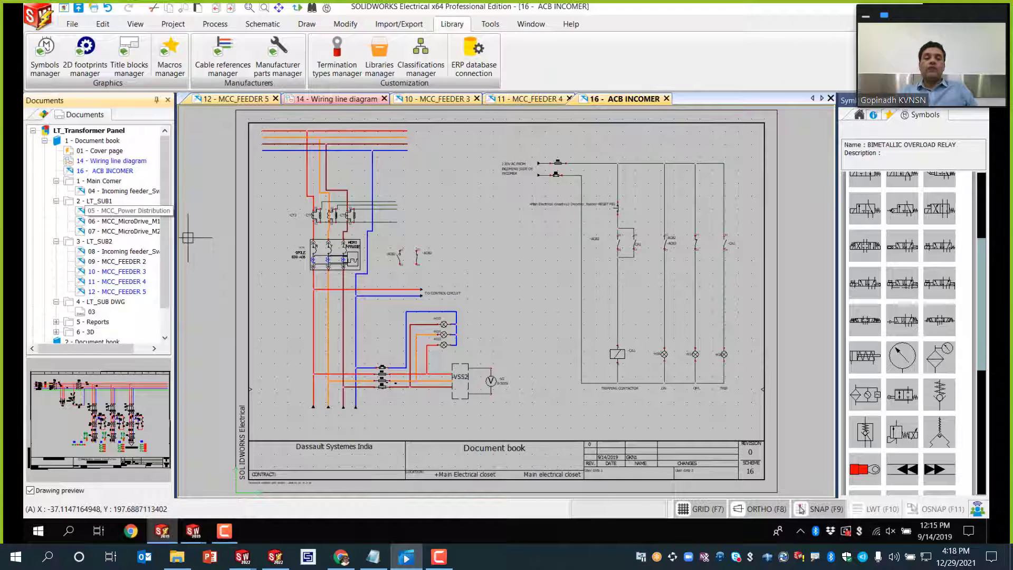
pyautogui.doubleClick(111, 211)
pyautogui.scroll(-5, 217, 250)
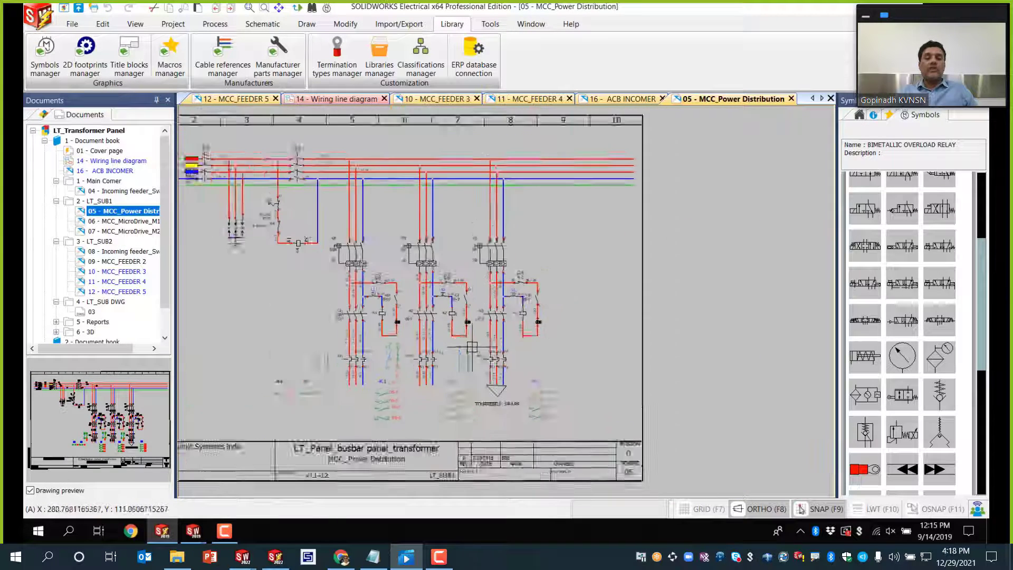
pyautogui.click(251, 9)
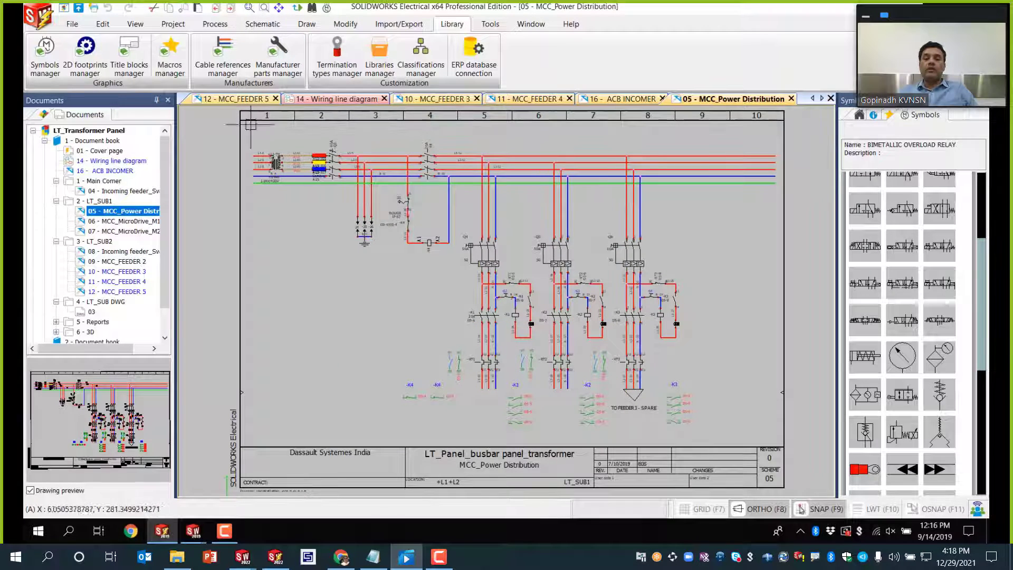
# Step: Examine the incoming supply section around transformer T4, the coloured wire terminations, switch Q3 and contactor K4
pyautogui.scroll(5, 324, 206)
pyautogui.scroll(-3, 324, 206)
pyautogui.scroll(2, 282, 217)
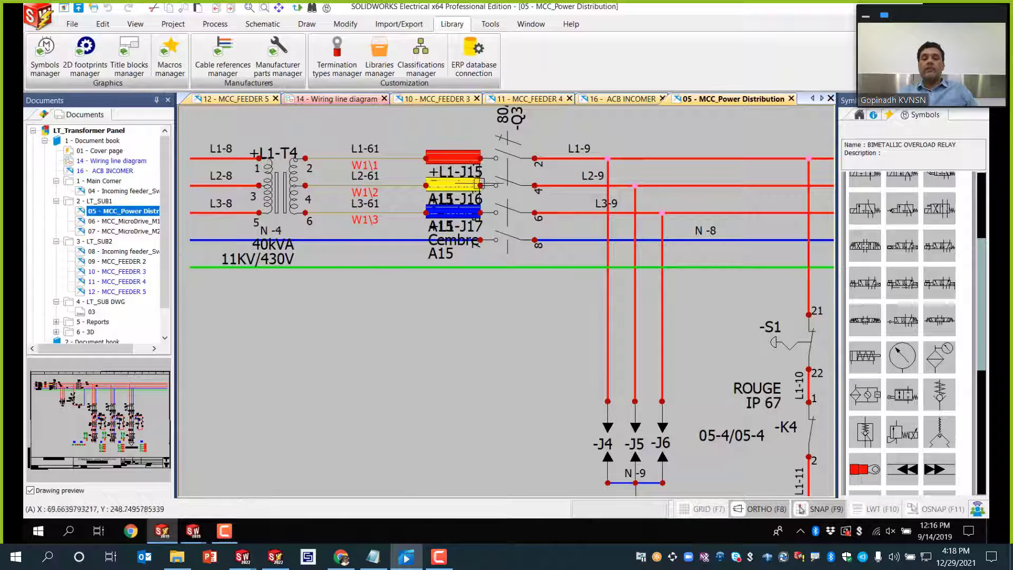
pyautogui.scroll(-4, 480, 185)
pyautogui.scroll(2, 348, 271)
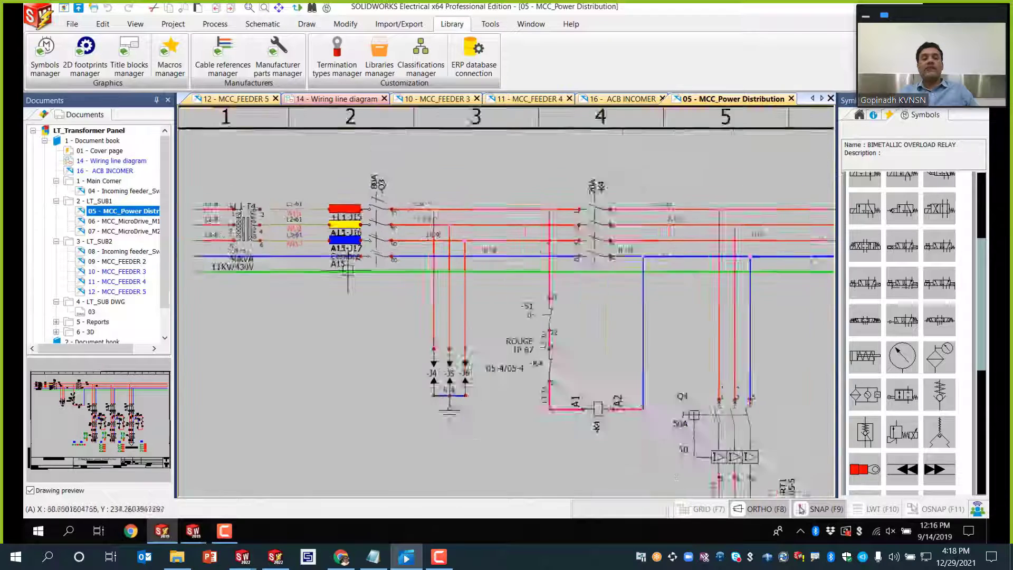
pyautogui.scroll(2, 248, 264)
pyautogui.scroll(-3, 252, 277)
pyautogui.scroll(4, 305, 208)
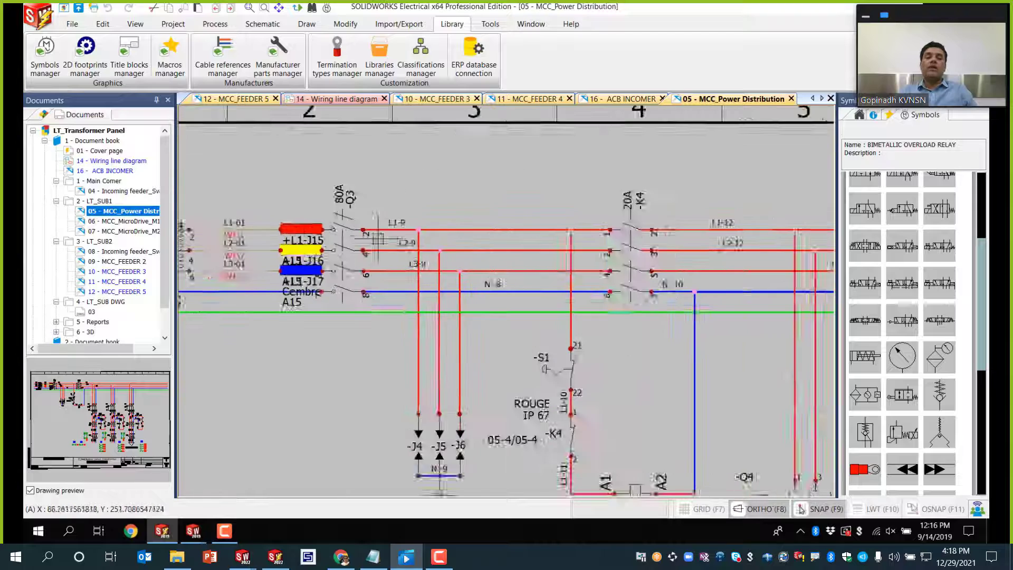
# Step: Review the manufacturer part and circuits assigned to the red wire termination J15, and view the feeder branches
pyautogui.doubleClick(298, 218)
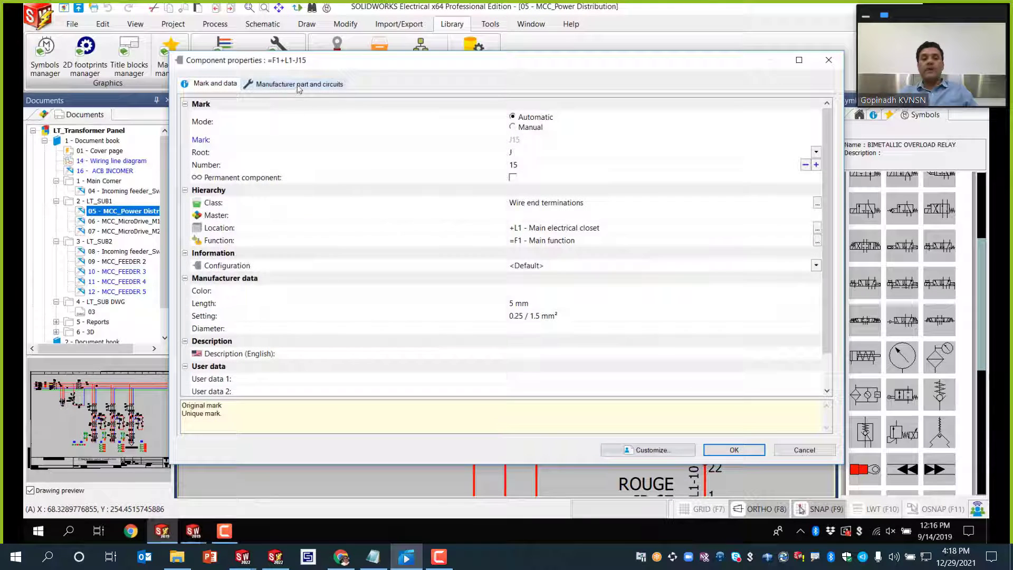
pyautogui.click(298, 84)
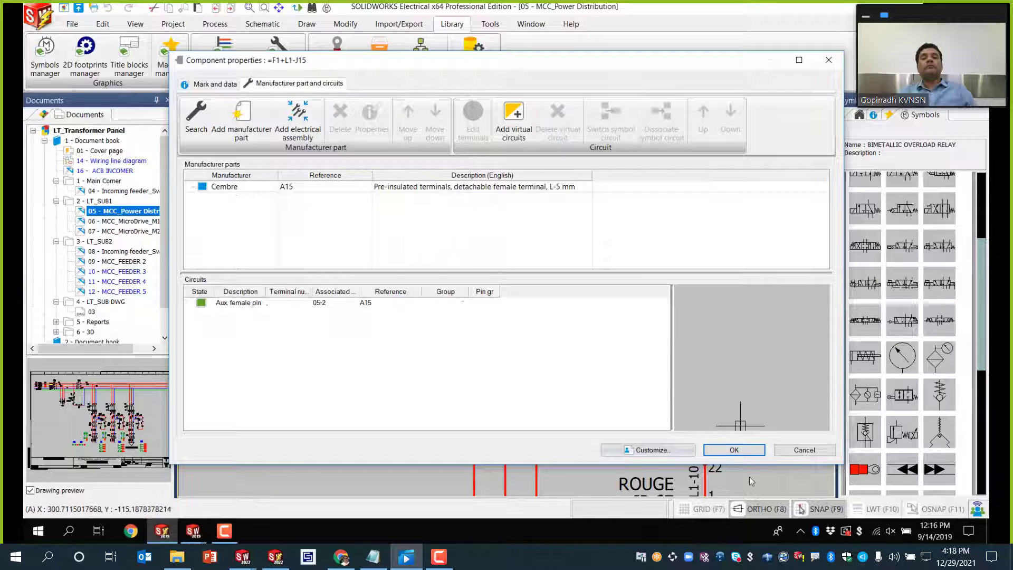
pyautogui.click(734, 449)
pyautogui.scroll(-3, 610, 343)
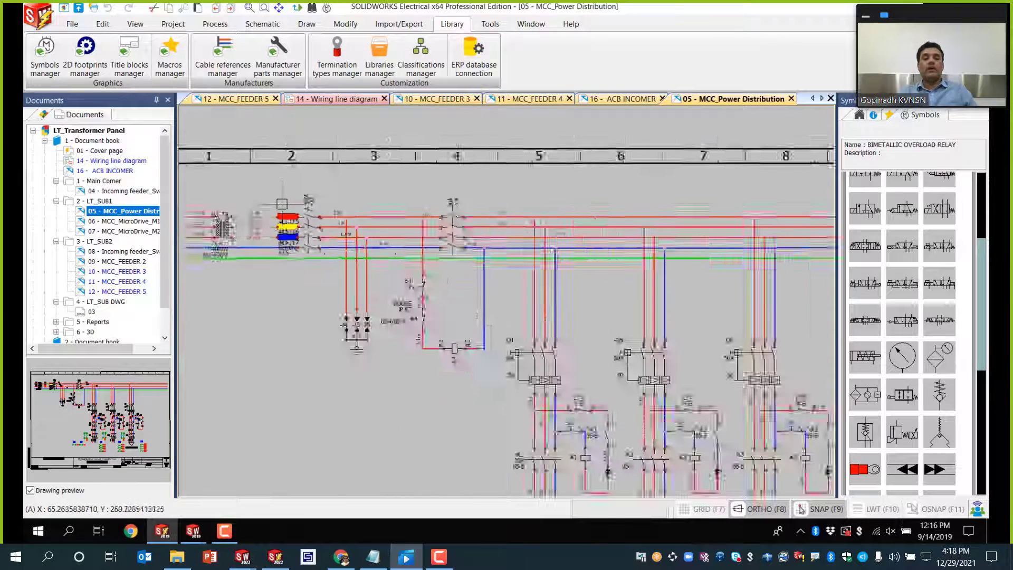
pyautogui.scroll(-3, 282, 204)
pyautogui.scroll(2, 309, 348)
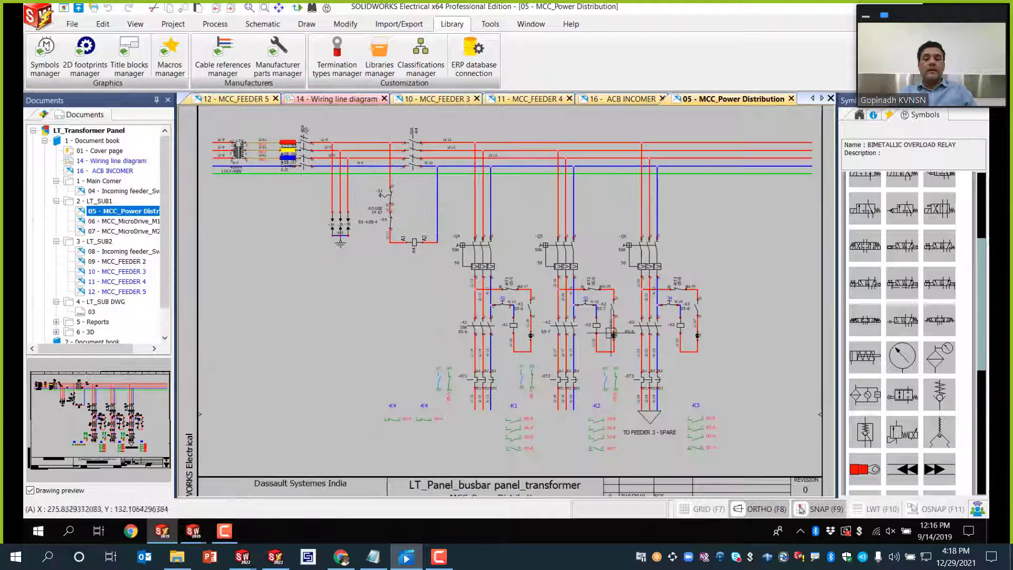
# Step: Open the 09 - MCC_FEEDER 2 schematic and examine the power circuit of motor M3 and its control circuit
pyautogui.click(122, 292)
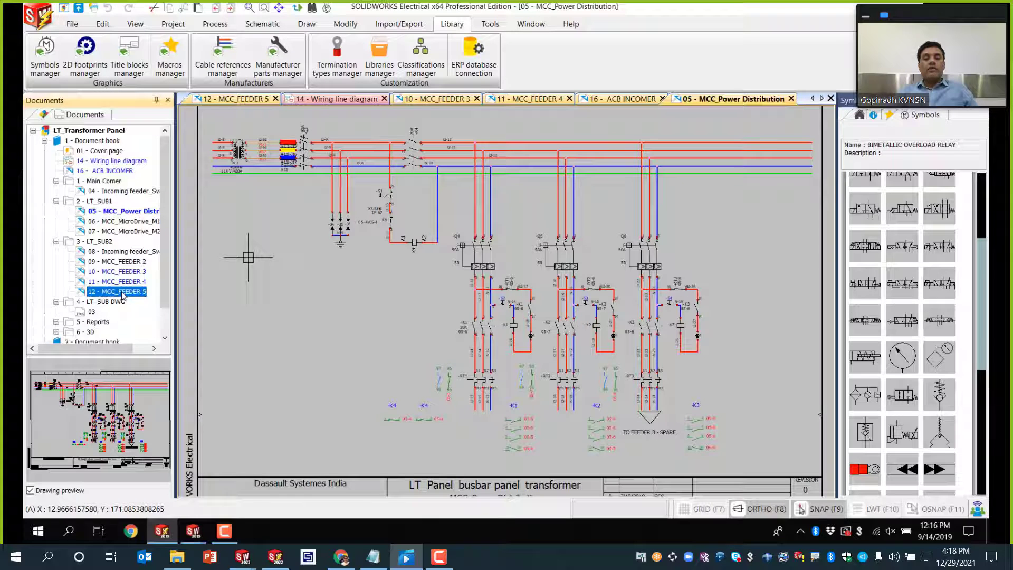
pyautogui.click(113, 264)
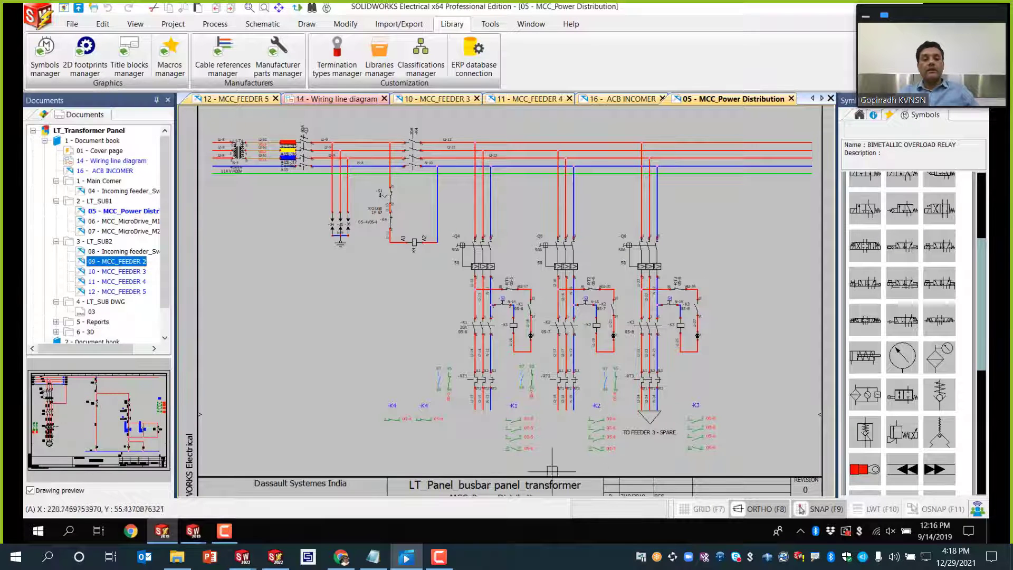
pyautogui.scroll(-1, 531, 414)
pyautogui.doubleClick(120, 262)
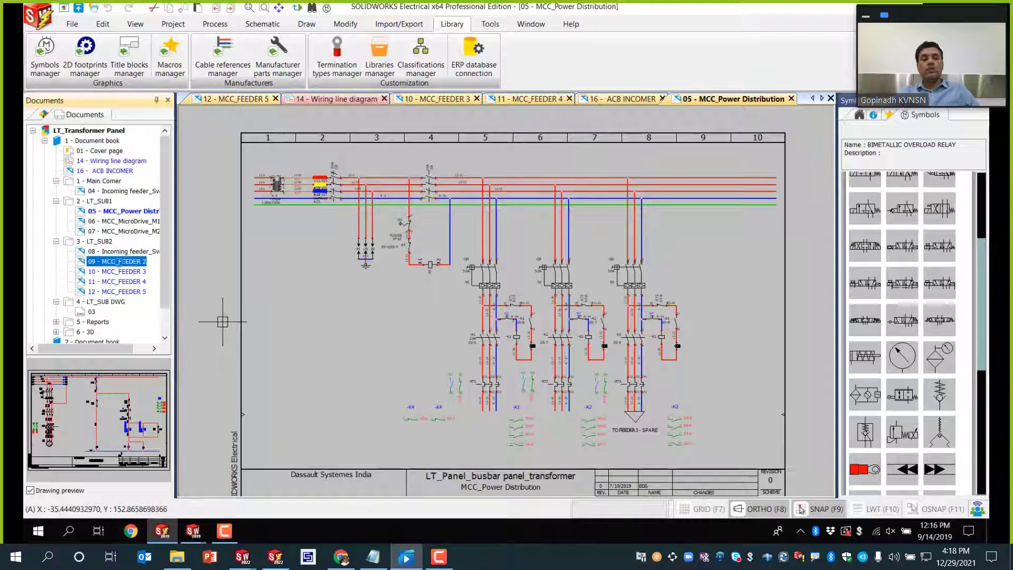
pyautogui.scroll(-5, 457, 355)
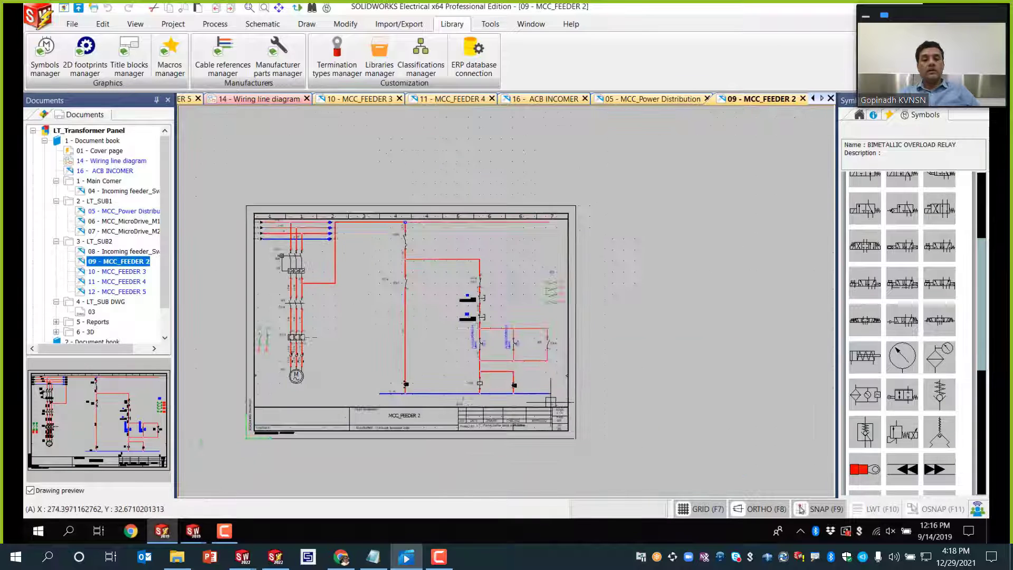
pyautogui.scroll(2, 303, 292)
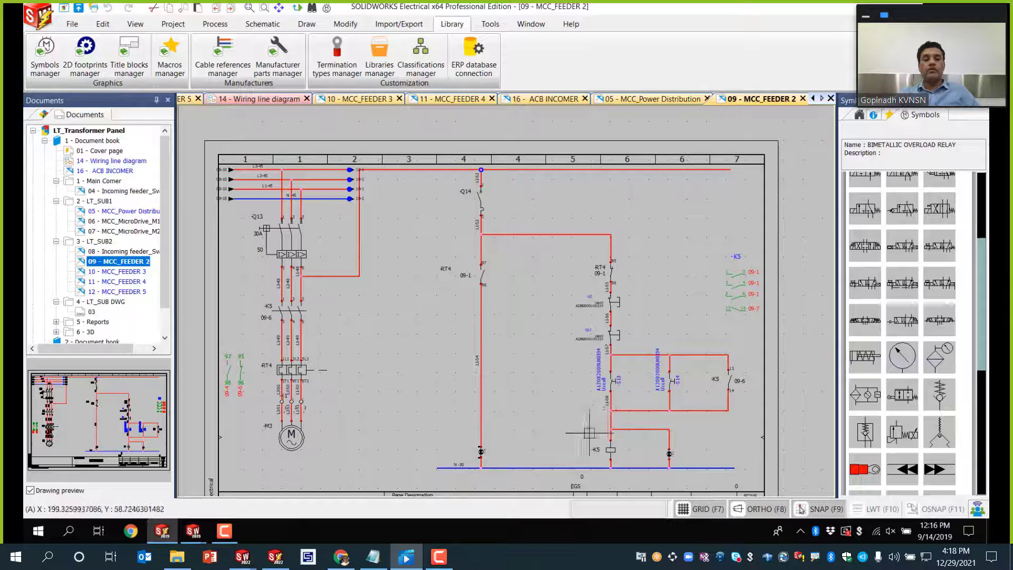
pyautogui.scroll(2, 299, 441)
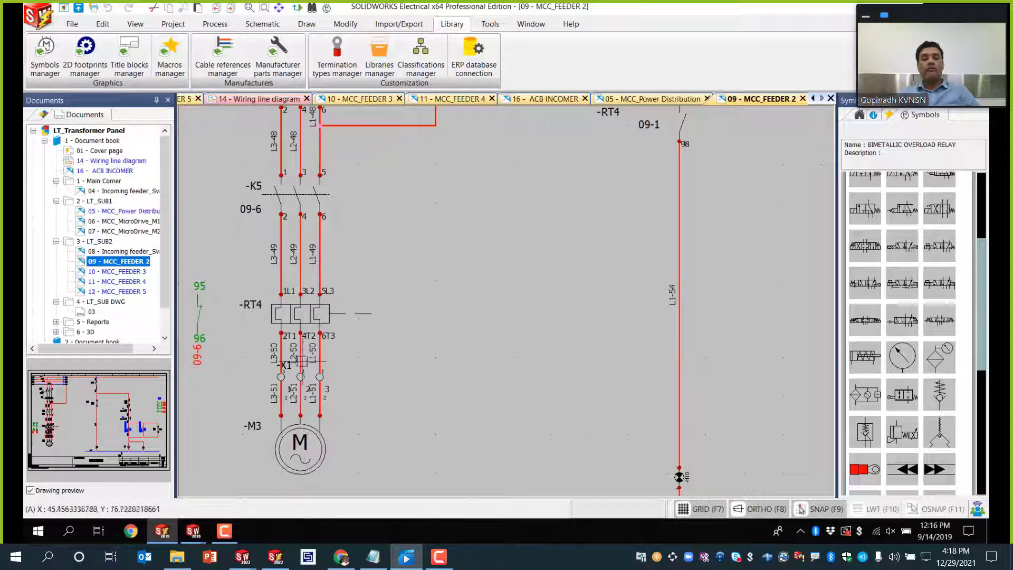
pyautogui.scroll(-5, 302, 360)
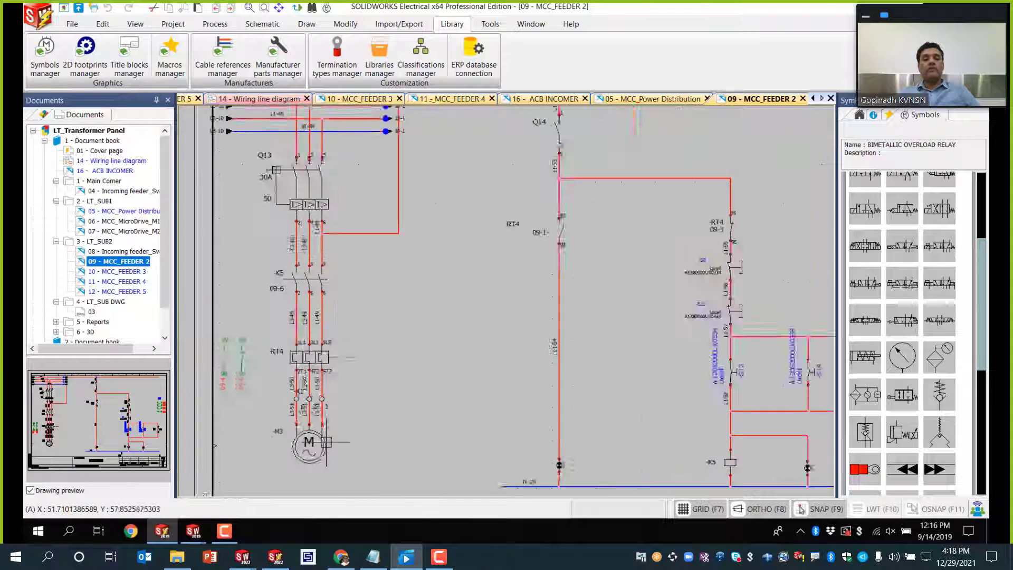
# Step: Open the 12 - MCC_FEEDER 5 schematic and examine its motor power circuit and contactor control circuit
pyautogui.doubleClick(131, 293)
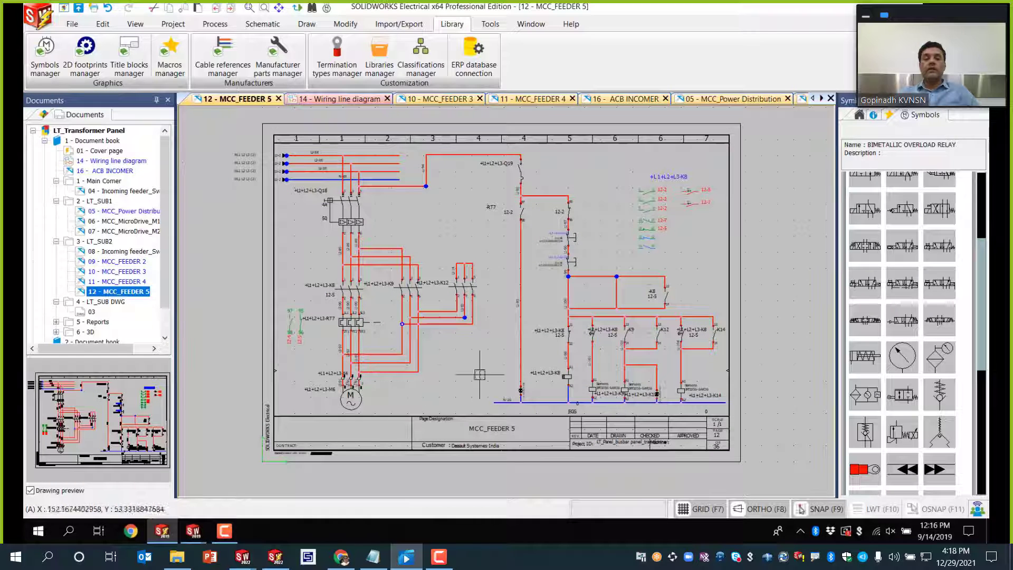
pyautogui.scroll(2, 573, 291)
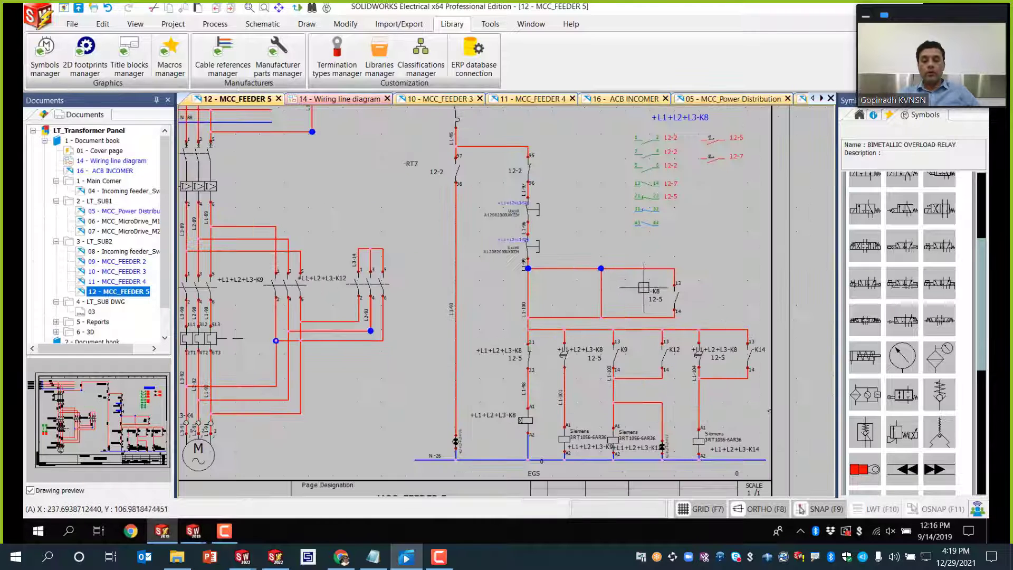
pyautogui.scroll(-1, 659, 259)
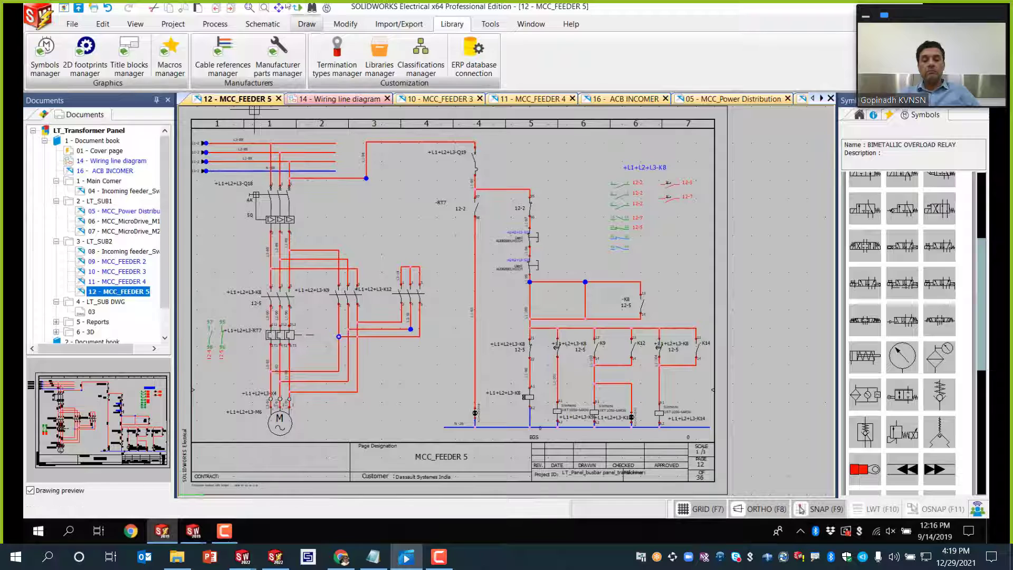
# Step: Start inserting a schematic symbol and choose the Manual NO button from the Buttons, switches class in place of the red ring terminal
pyautogui.click(327, 10)
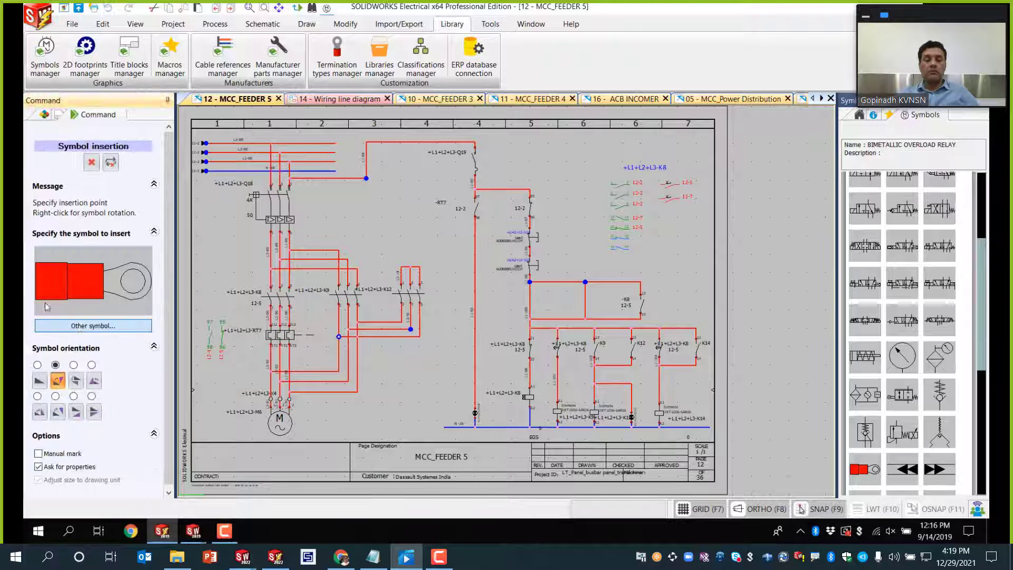
pyautogui.click(93, 326)
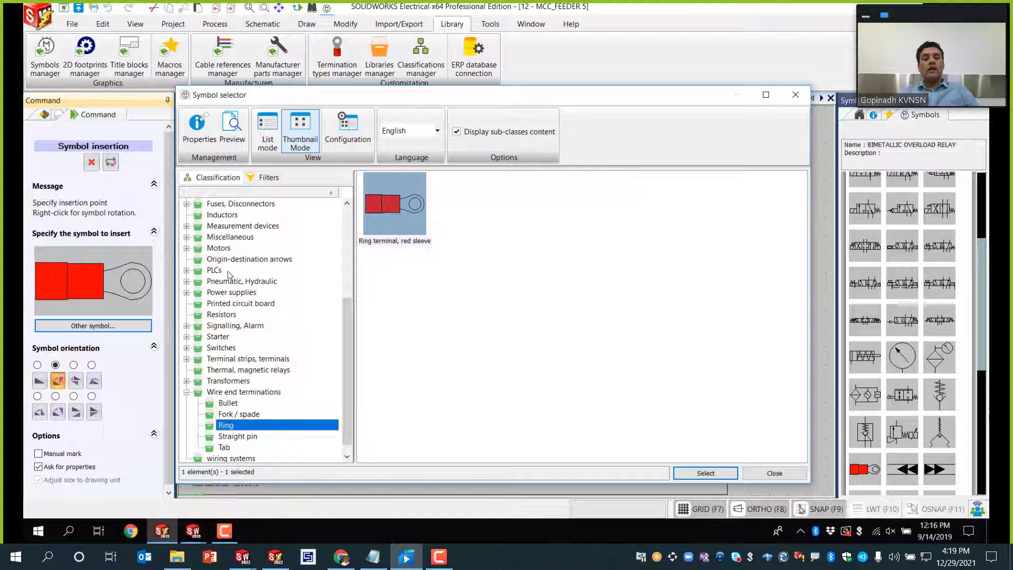
pyautogui.click(187, 391)
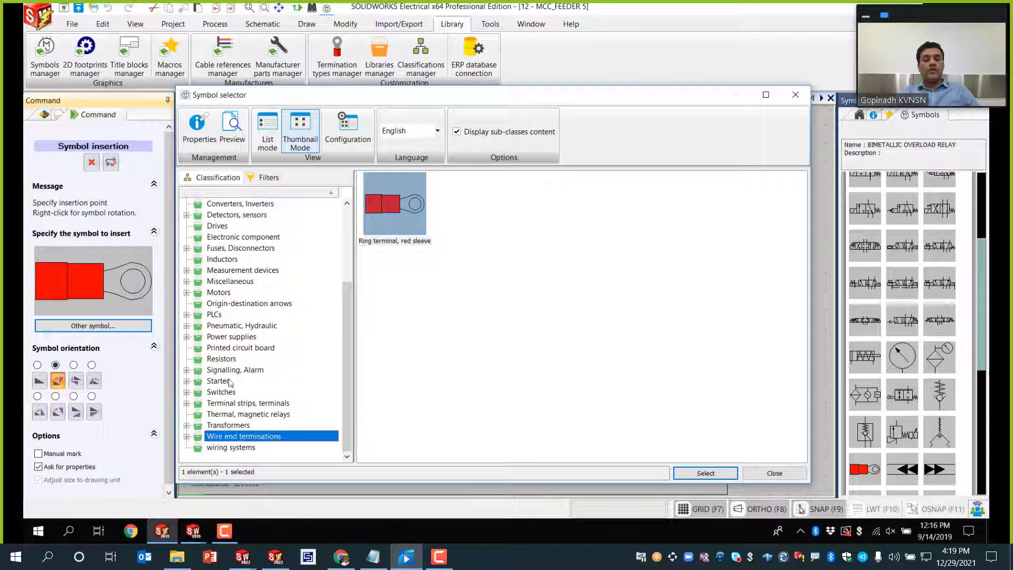
pyautogui.scroll(3, 237, 310)
pyautogui.click(236, 236)
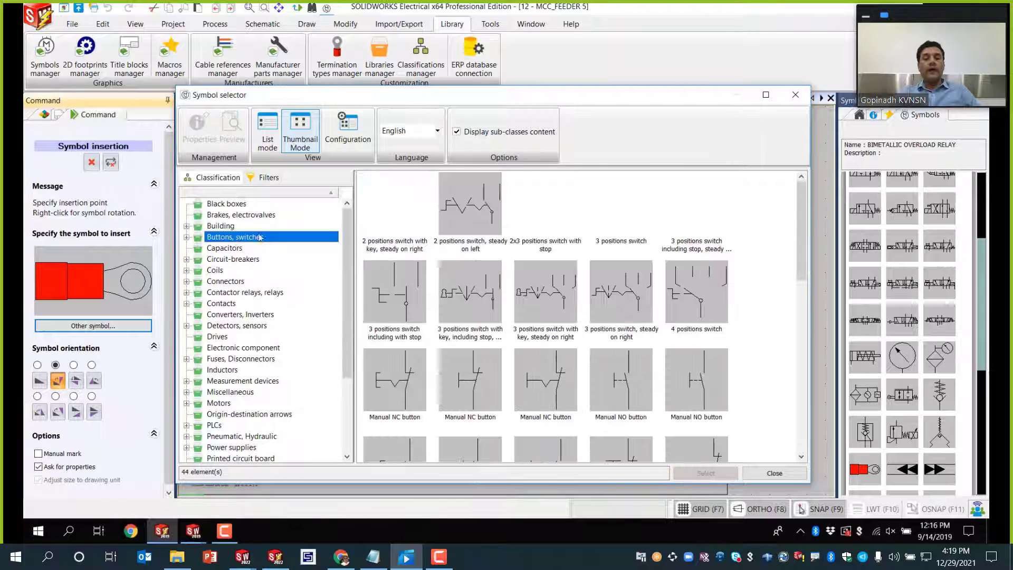
pyautogui.scroll(-3, 571, 397)
pyautogui.click(474, 348)
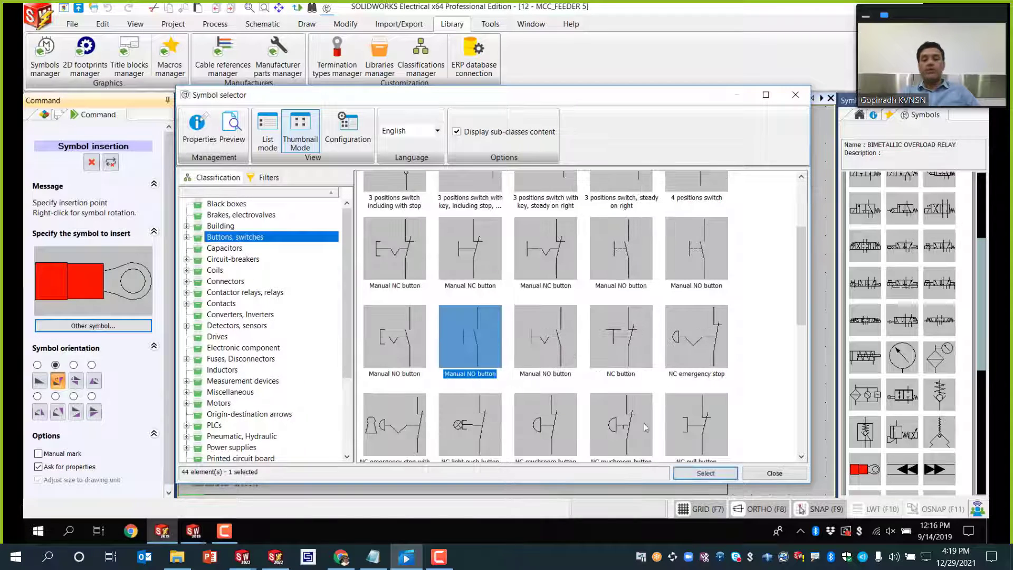
pyautogui.click(706, 473)
# Step: Place the Manual NO button on the control line between S24 and the K8 contact 21-22, accepting its component properties
pyautogui.scroll(5, 503, 307)
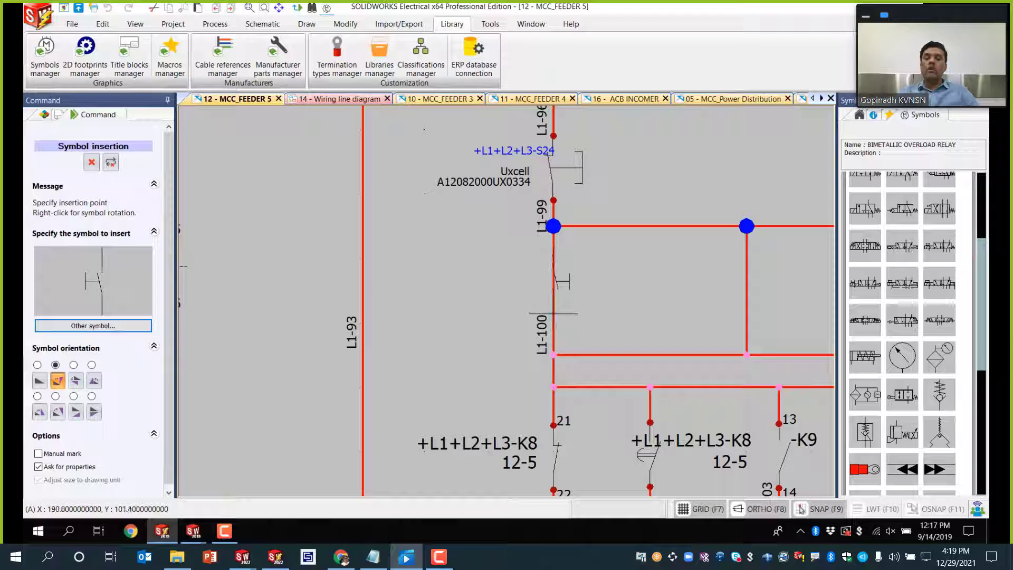
pyautogui.click(553, 314)
pyautogui.click(713, 469)
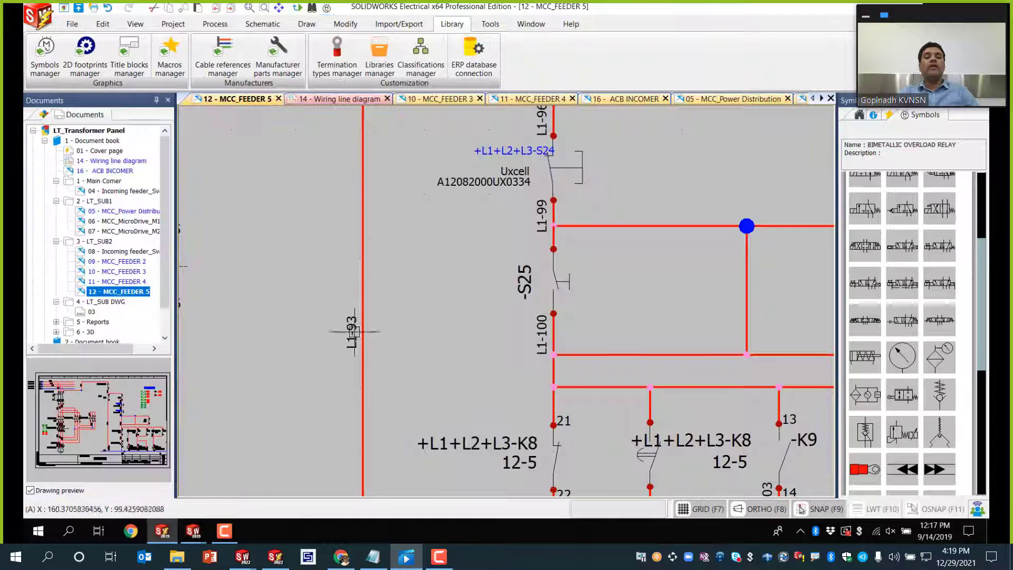
# Step: Insert a second Manual NO button on the parallel middle branch, between the first NO button and the K8 holding contact 13-14
pyautogui.scroll(-3, 395, 267)
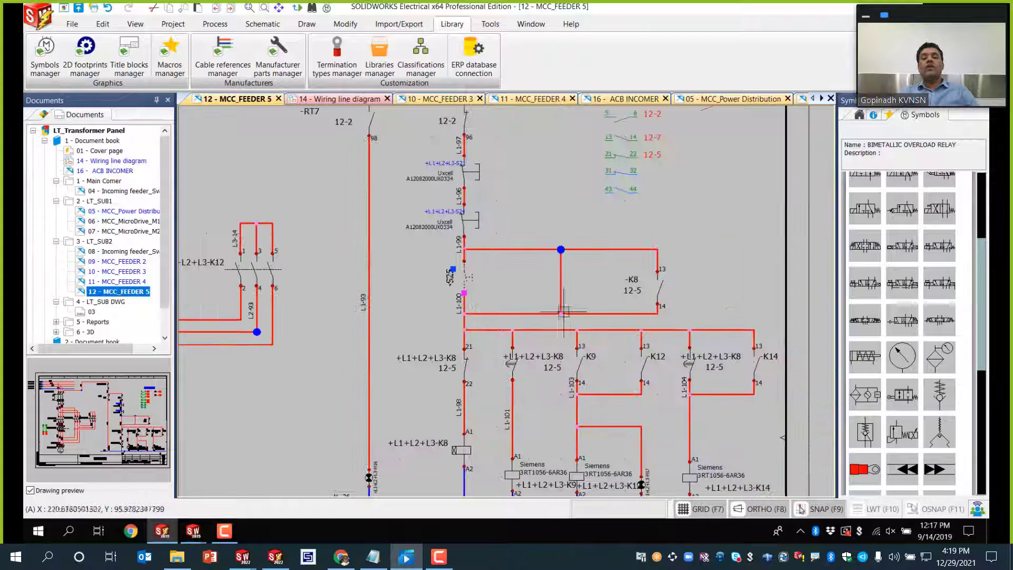
pyautogui.scroll(3, 510, 280)
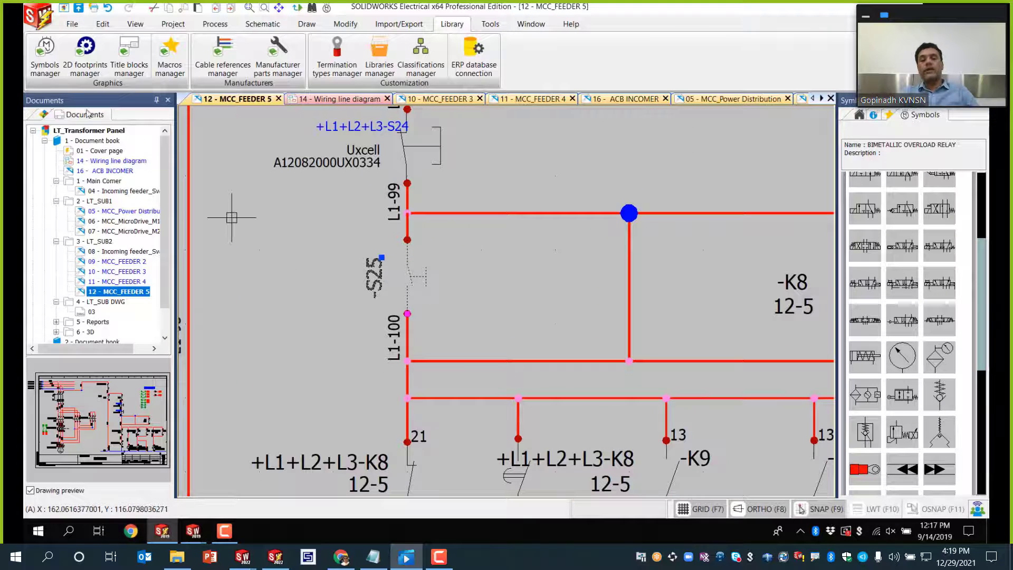
pyautogui.click(326, 10)
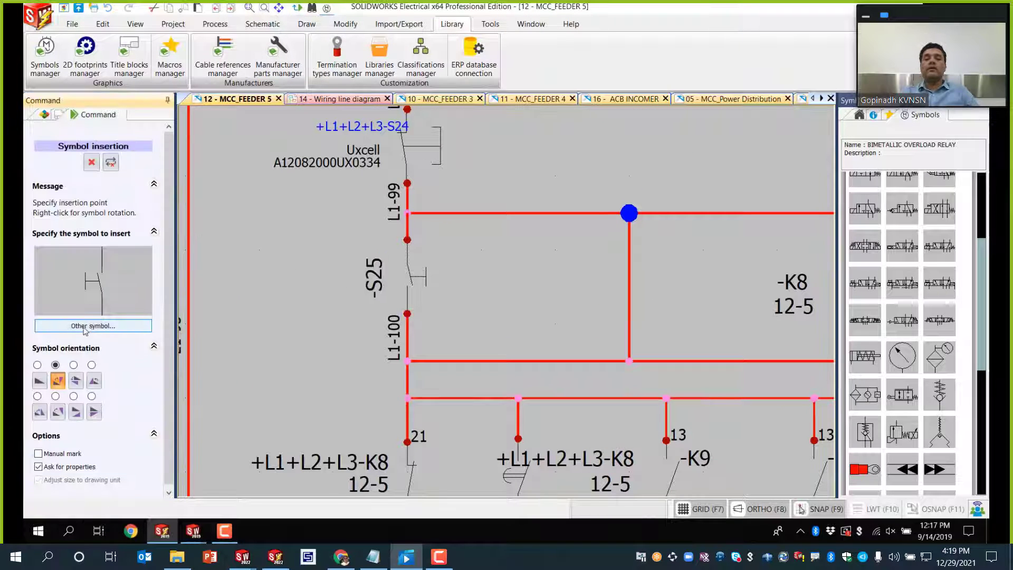
pyautogui.scroll(2, 651, 257)
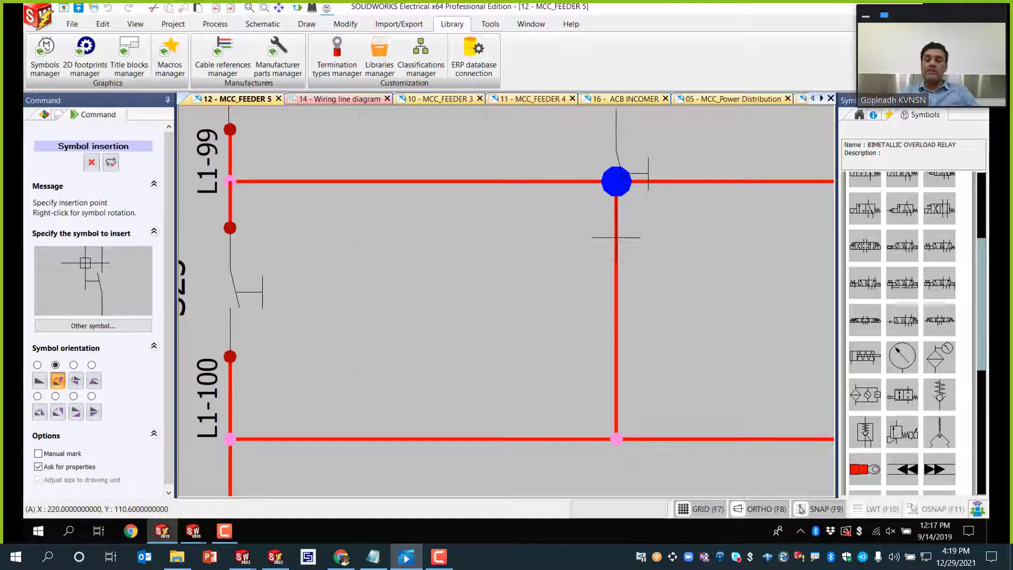
pyautogui.click(616, 354)
pyautogui.click(732, 467)
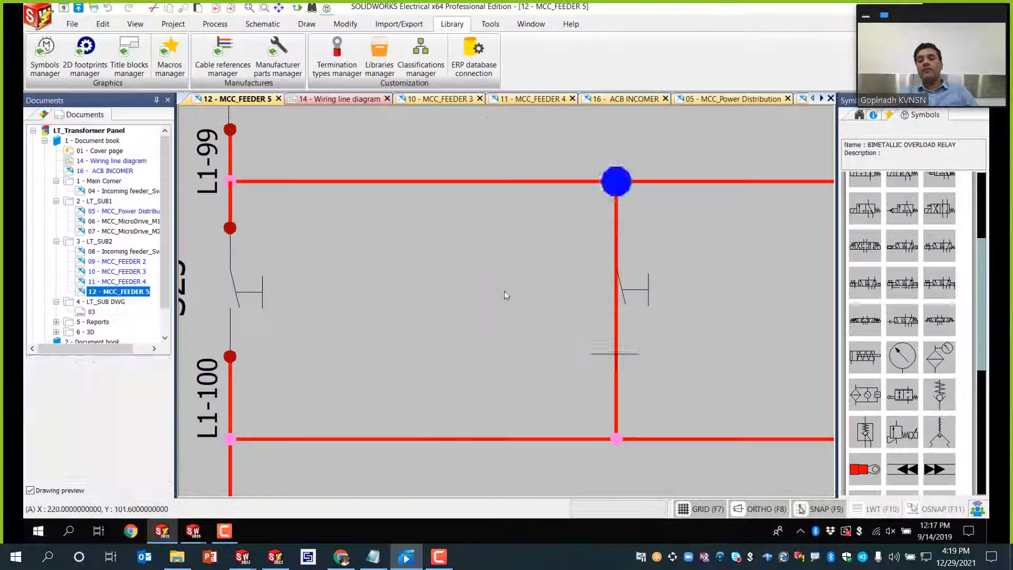
# Step: Assign Uxcell manufacturer part A12082000UX0334 to buttons S25 and S26 together, filtering the part search by that manufacturer
pyautogui.scroll(-4, 563, 311)
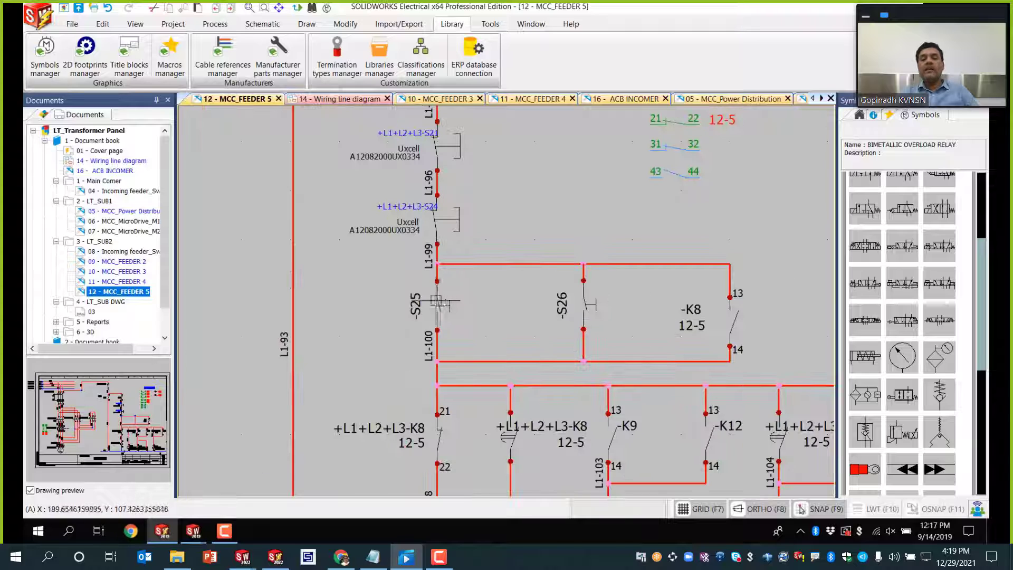
pyautogui.rightClick(570, 301)
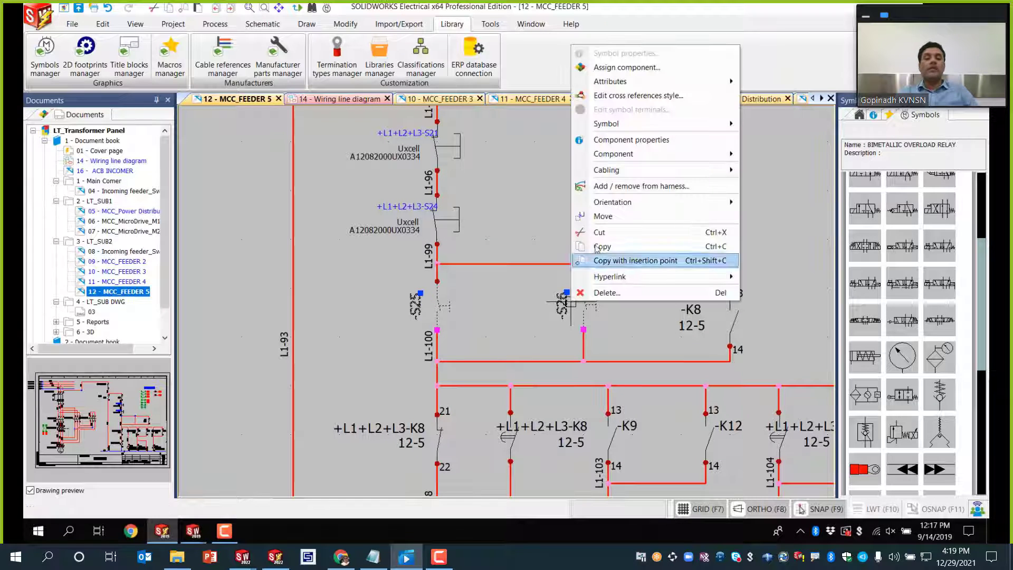
pyautogui.moveTo(621, 161)
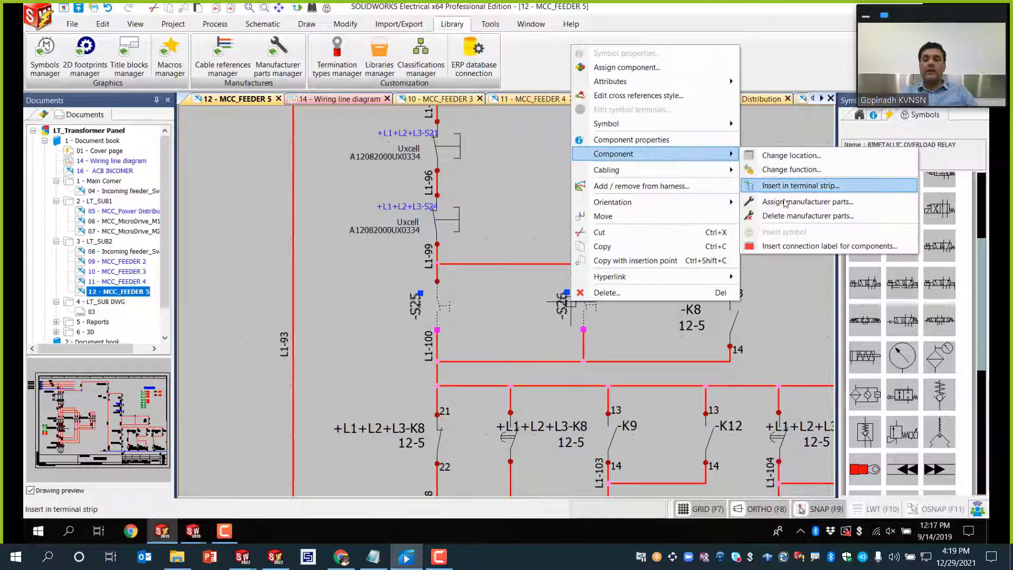
pyautogui.click(797, 202)
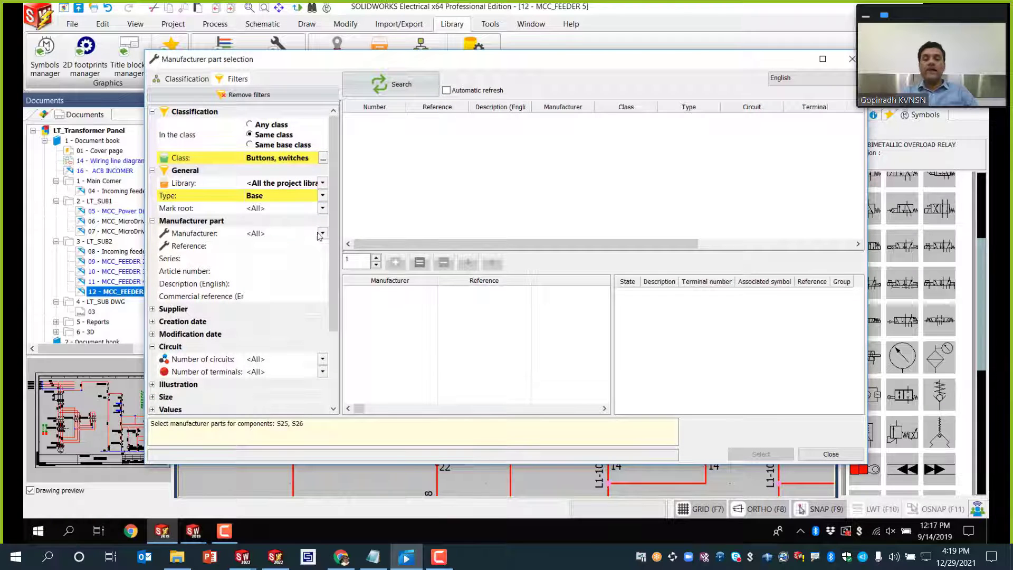
pyautogui.click(322, 234)
pyautogui.press('End')
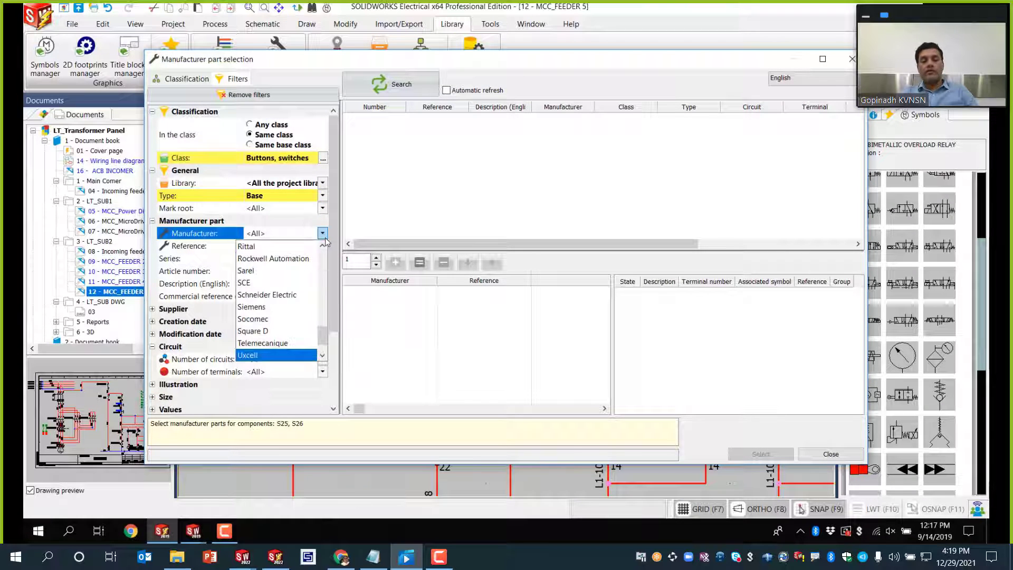
pyautogui.press('Return')
pyautogui.click(405, 82)
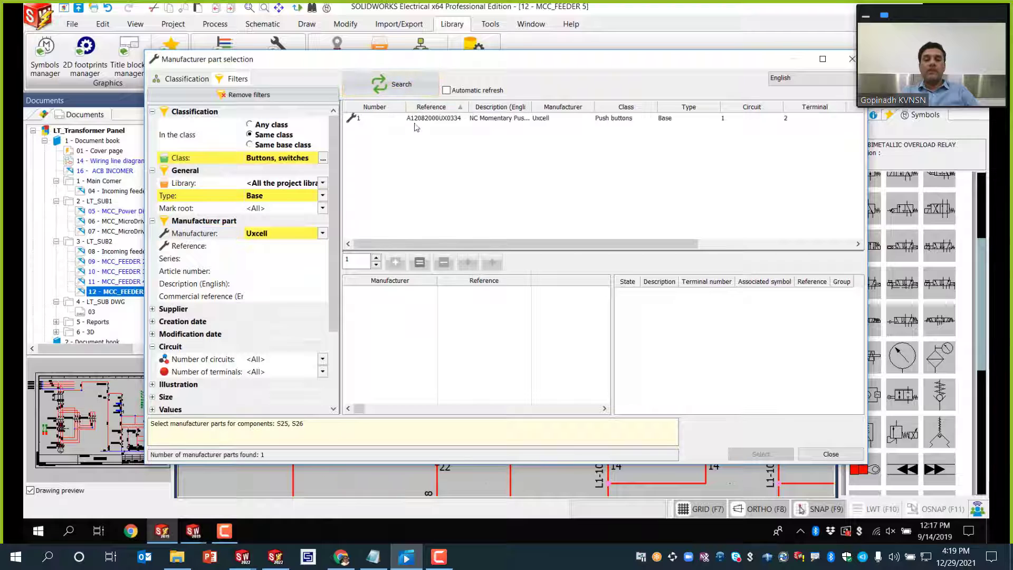
pyautogui.doubleClick(414, 119)
pyautogui.click(760, 454)
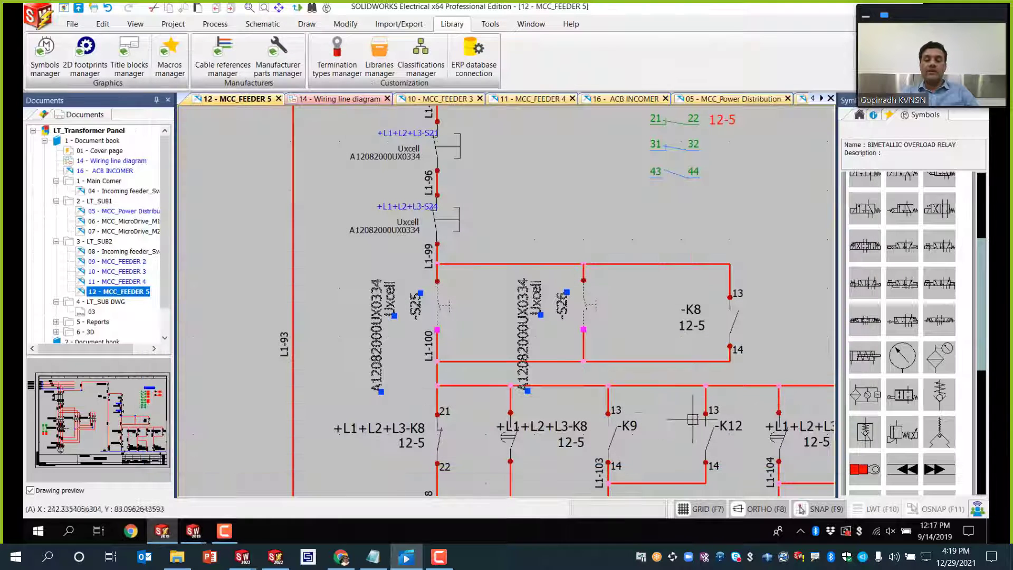
# Step: Hide the part reference text A12082000UX0334 on buttons S26 and S25, keeping their manufacturer name and mark
pyautogui.scroll(3, 543, 343)
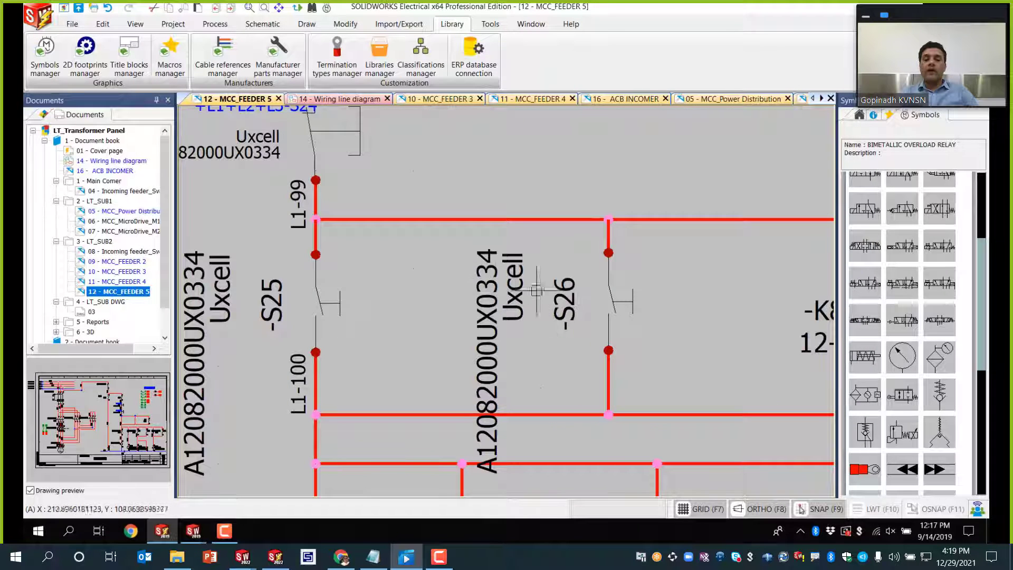
pyautogui.click(483, 326)
pyautogui.rightClick(483, 326)
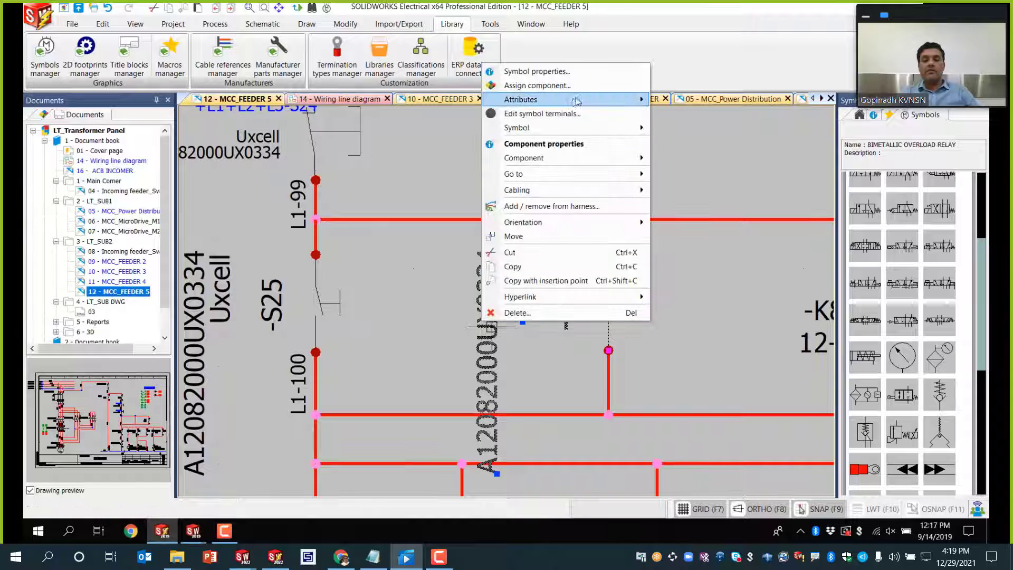
pyautogui.moveTo(581, 99)
pyautogui.click(669, 173)
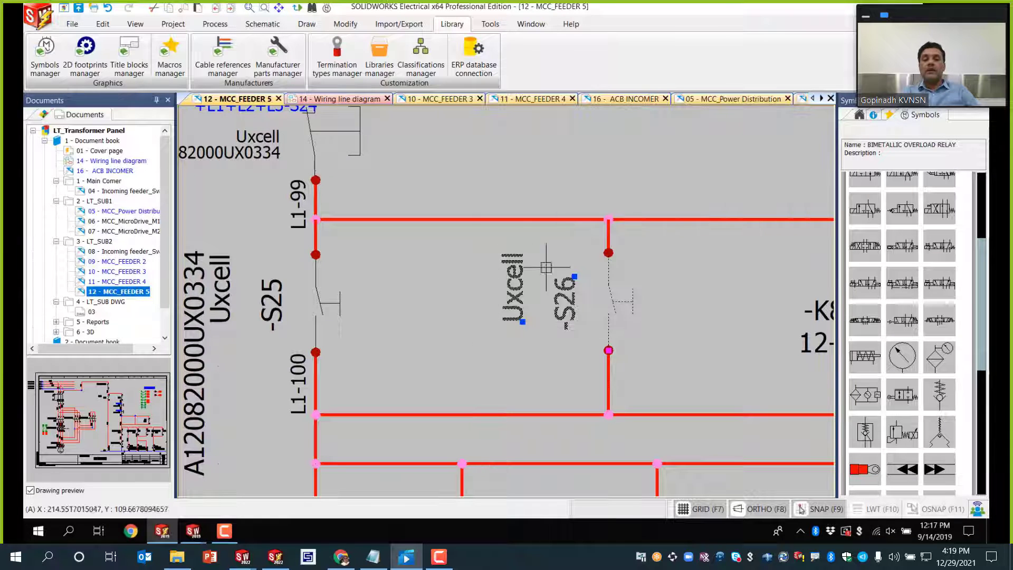
pyautogui.click(278, 287)
pyautogui.rightClick(278, 287)
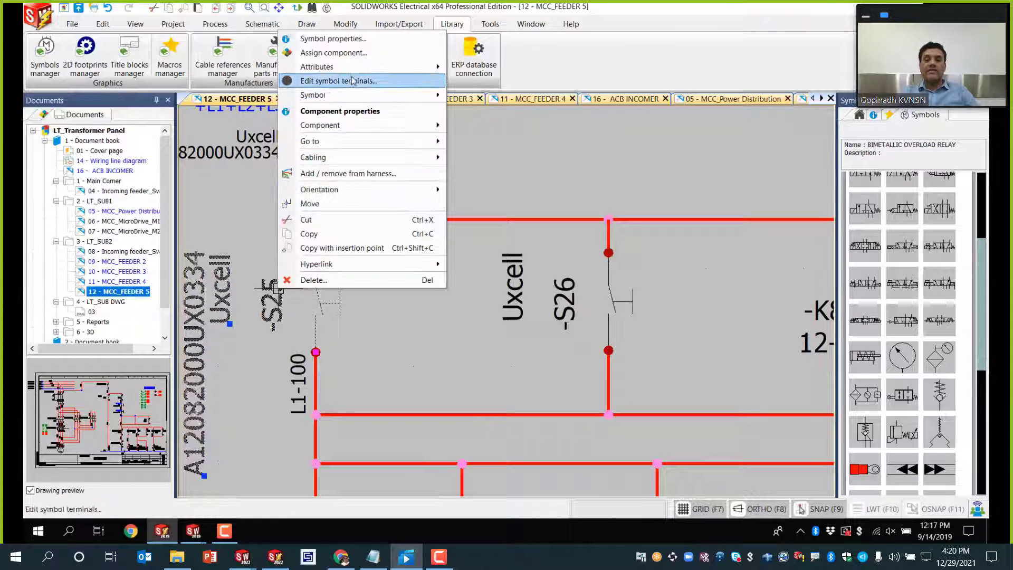
pyautogui.moveTo(401, 66)
pyautogui.click(482, 140)
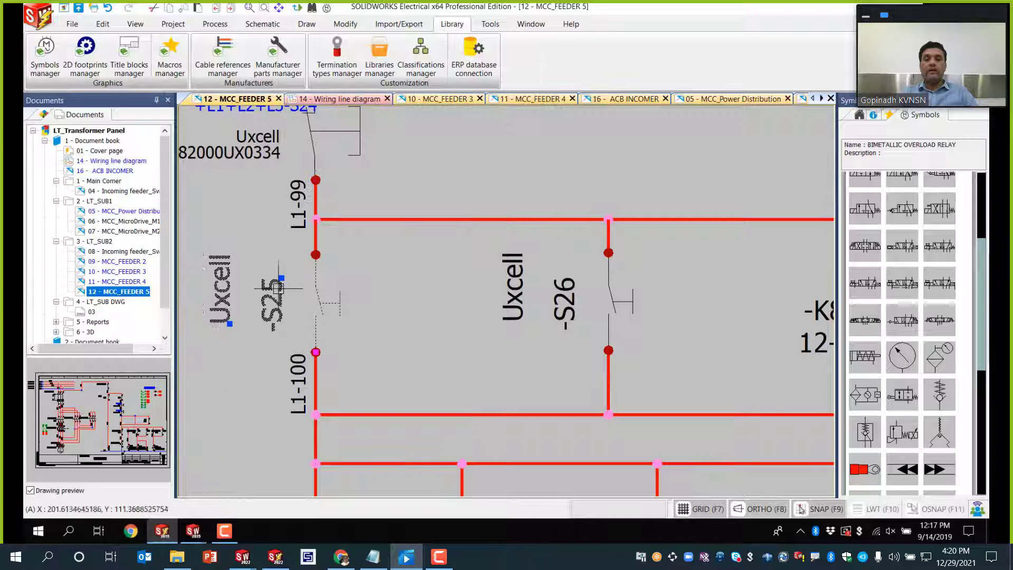
# Step: Expand the 6 - 3D document folder and review the SOLIDWORKS assembly files proposed for the project and its locations
pyautogui.scroll(-3, 419, 260)
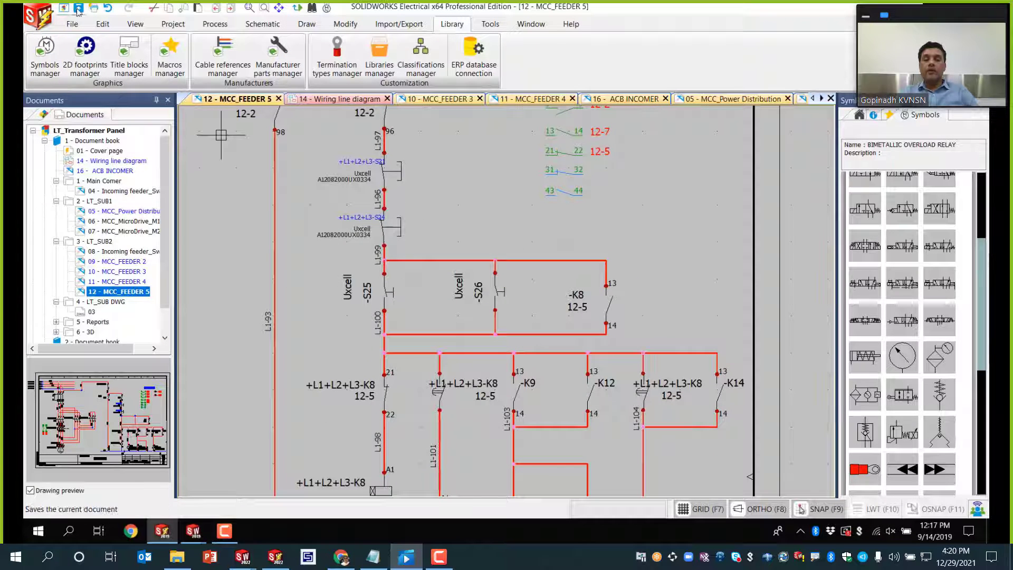
pyautogui.scroll(-6, 393, 294)
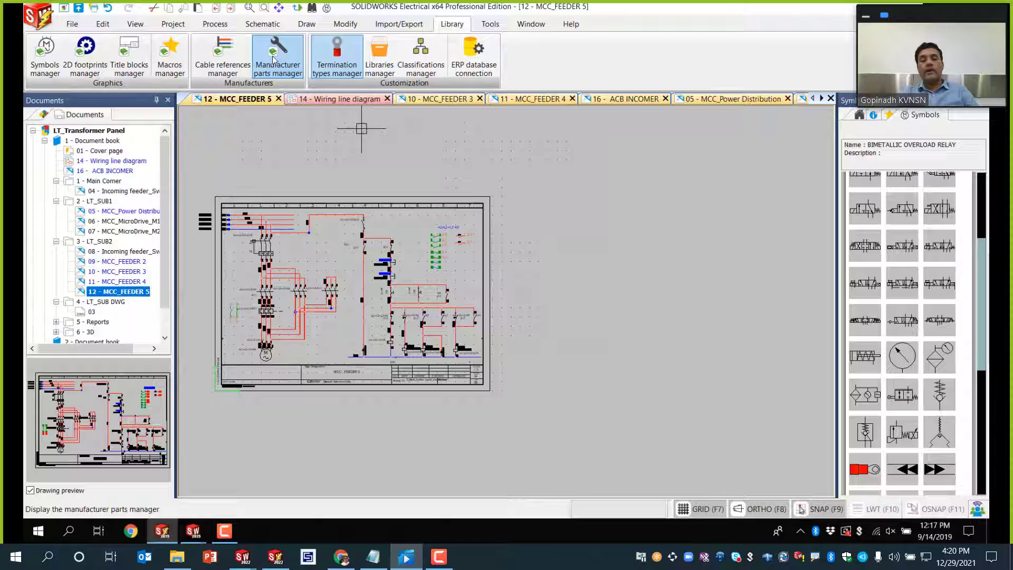
pyautogui.click(250, 8)
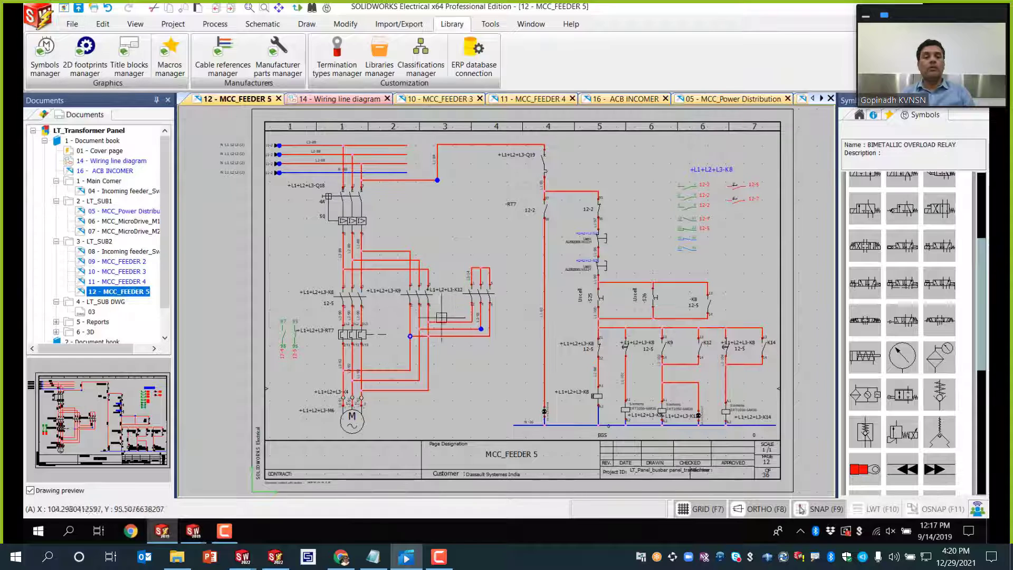
pyautogui.click(102, 302)
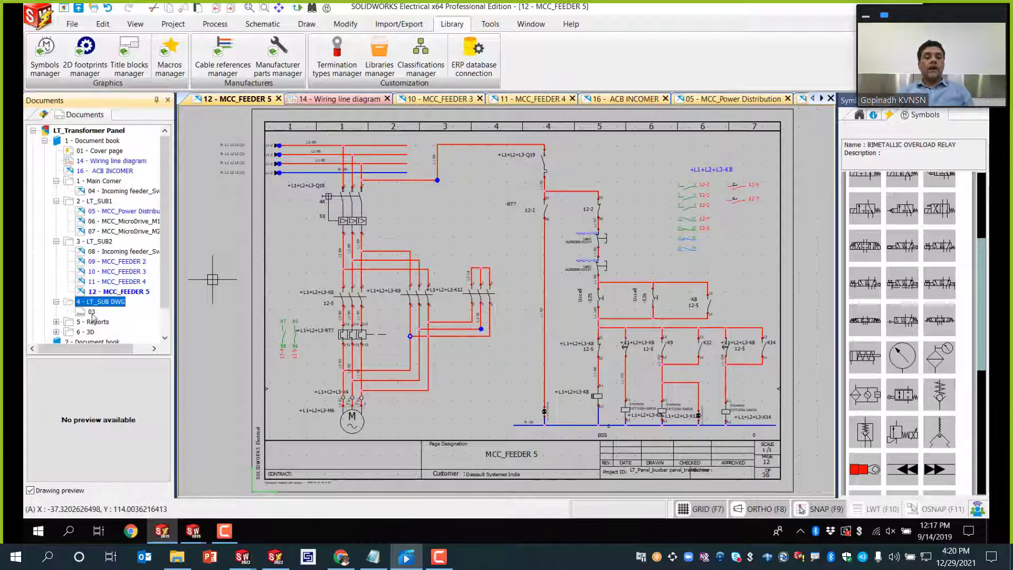
pyautogui.click(57, 333)
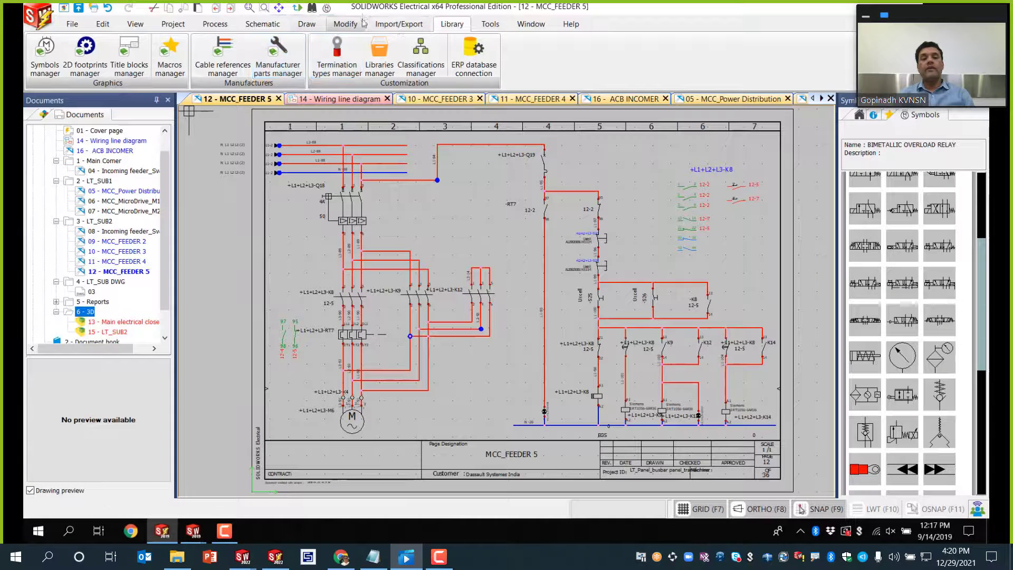
pyautogui.click(215, 24)
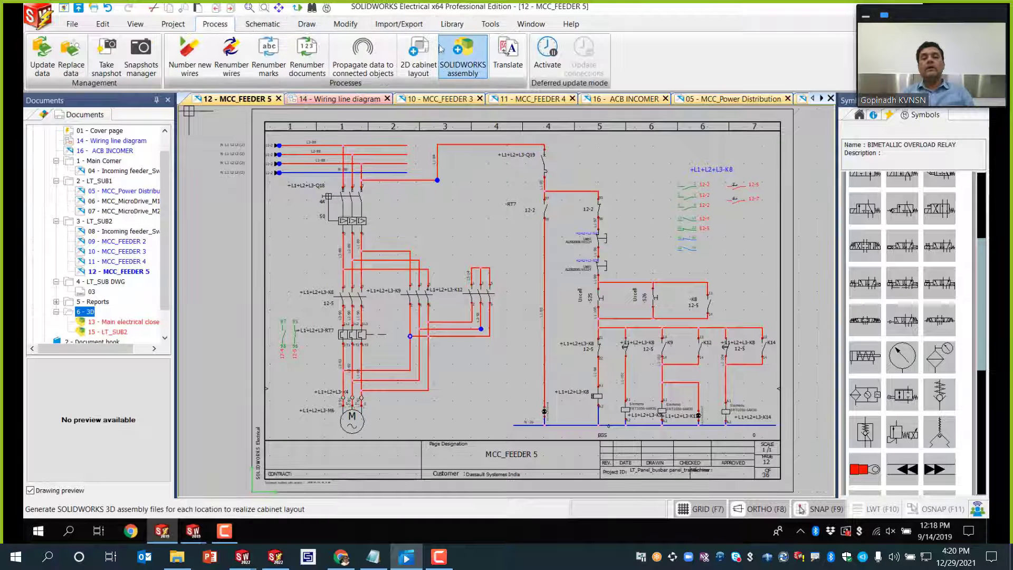
pyautogui.click(460, 51)
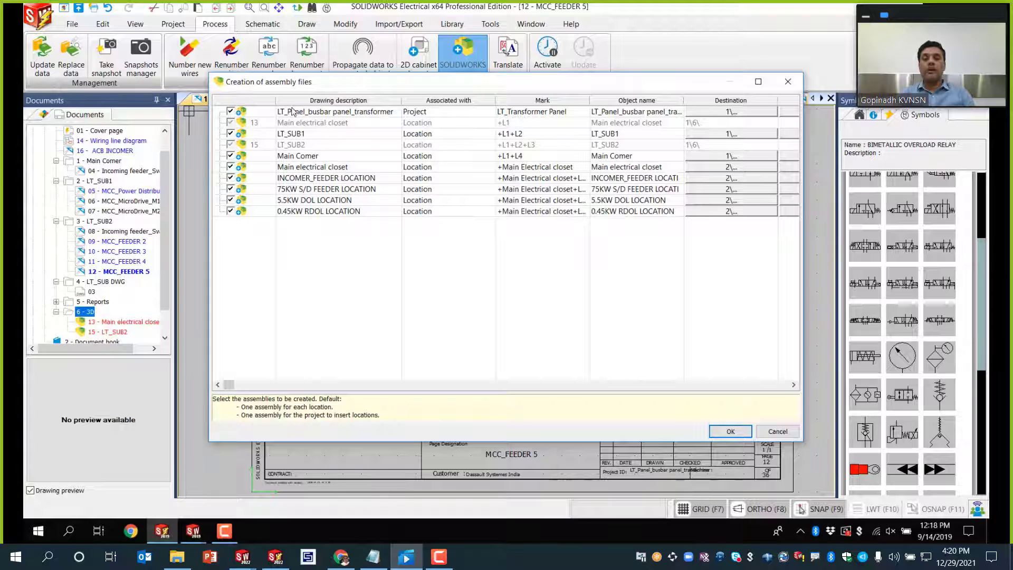
pyautogui.click(742, 427)
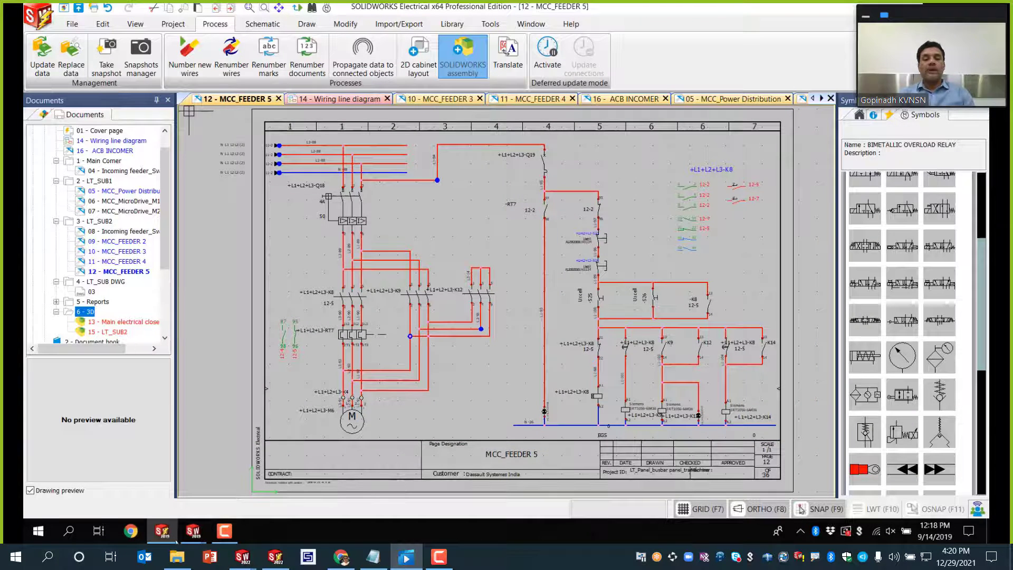
# Step: Switch to SOLIDWORKS and examine the 3D panel assembly, its door devices and the components mounted on its rails
pyautogui.moveTo(193, 530)
pyautogui.click(235, 488)
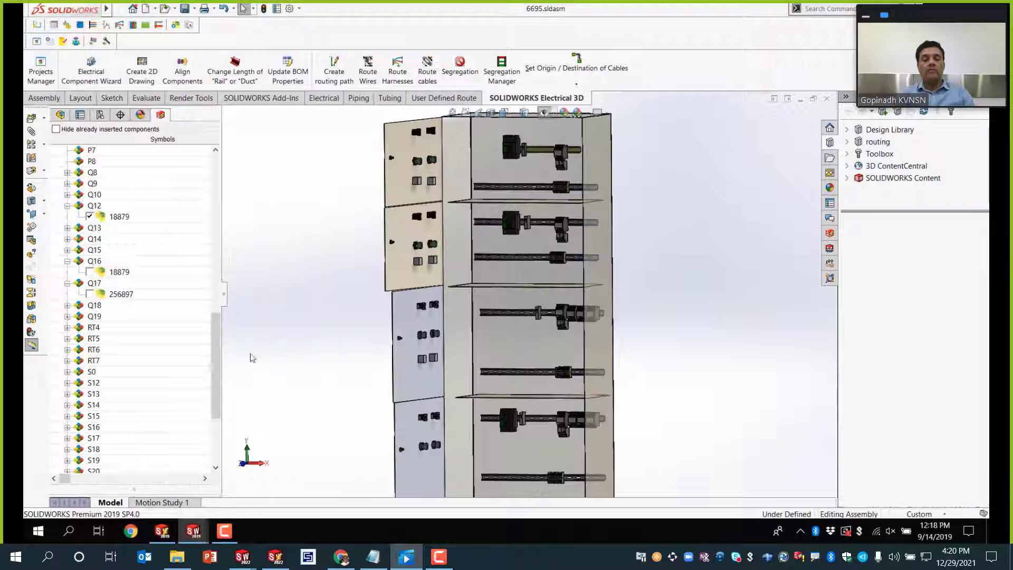
pyautogui.scroll(2, 475, 318)
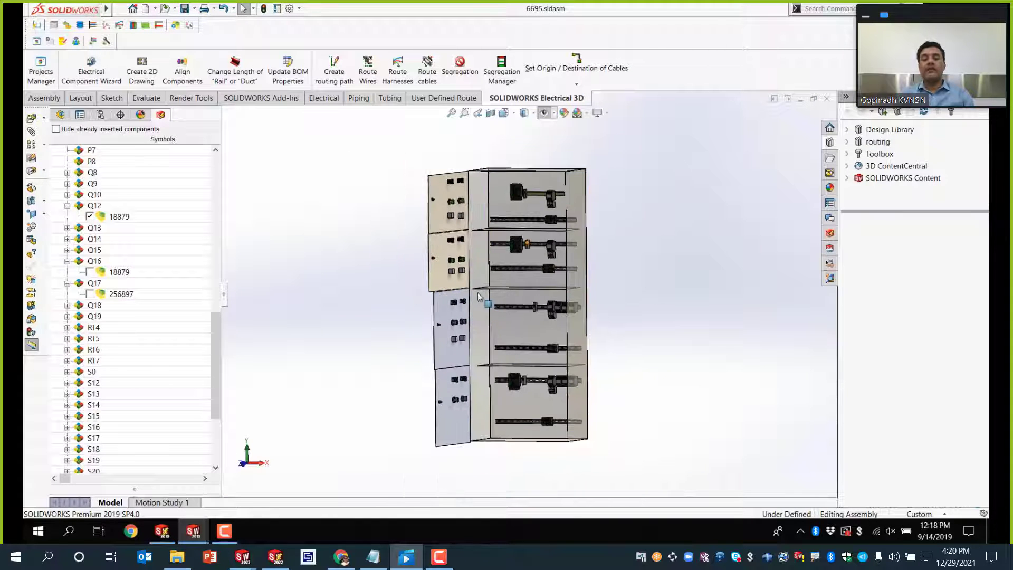
pyautogui.moveTo(549, 309)
pyautogui.mouseDown(button='middle')
pyautogui.moveTo(553, 300)
pyautogui.moveTo(547, 307)
pyautogui.mouseUp(button='middle')
pyautogui.scroll(1, 540, 348)
pyautogui.scroll(-4, 530, 353)
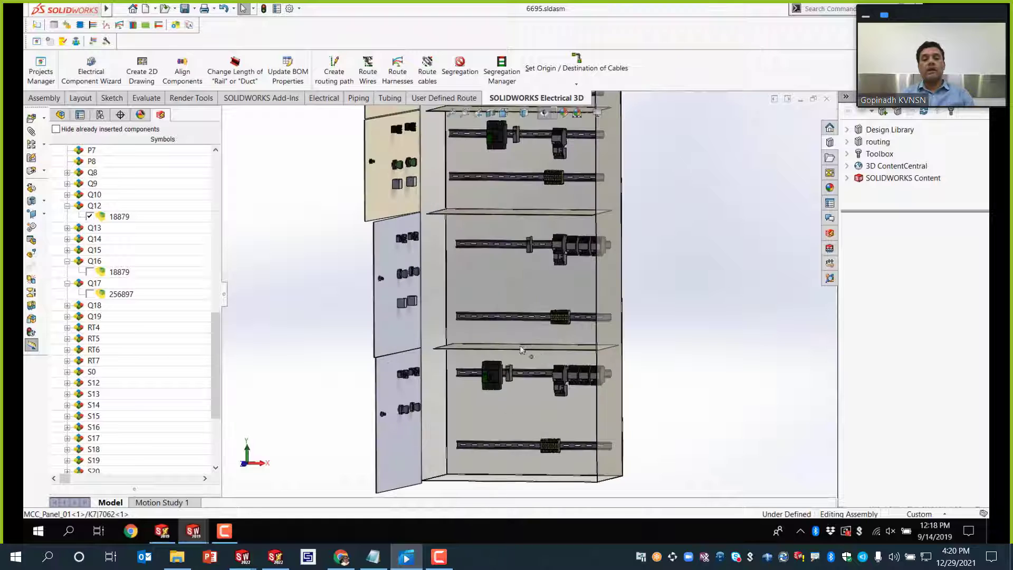
# Step: Examine the 3D panel's door devices and the components on its rails from several angles
pyautogui.scroll(2, 524, 343)
pyautogui.scroll(-3, 529, 289)
pyautogui.scroll(5, 527, 288)
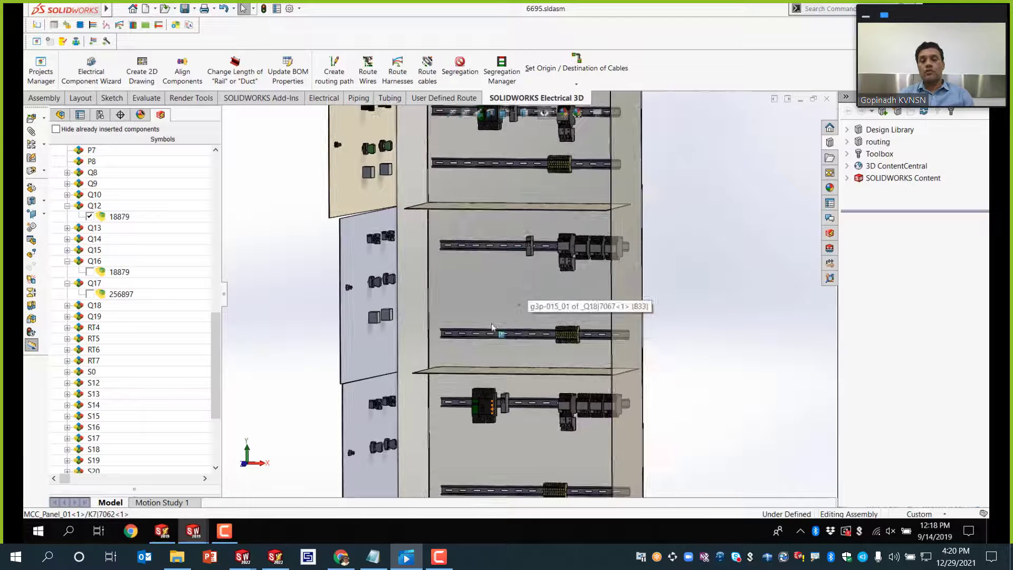
pyautogui.scroll(-8, 495, 188)
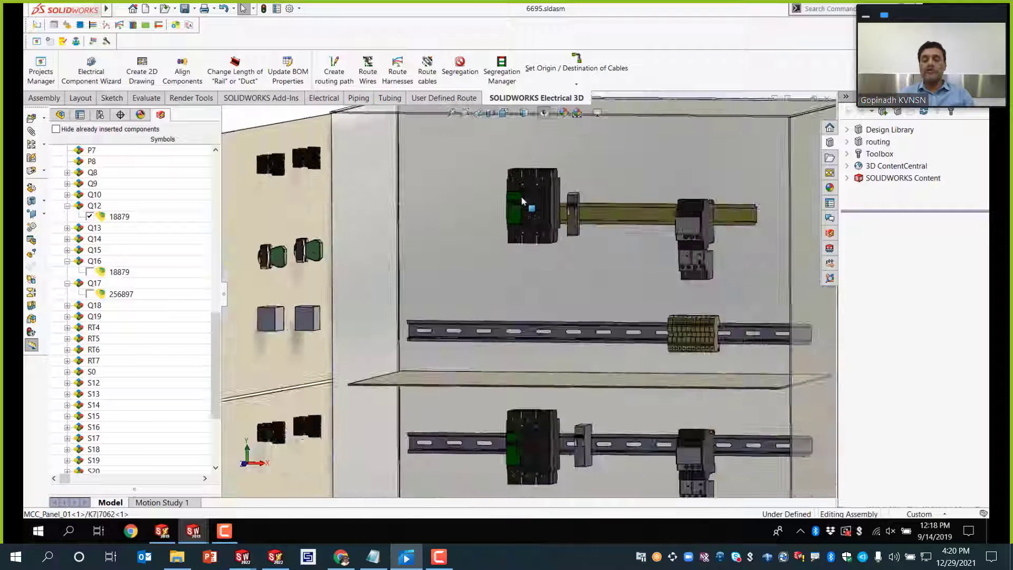
pyautogui.scroll(5, 525, 270)
pyautogui.moveTo(557, 295); pyautogui.dragTo(417, 328, button='middle')
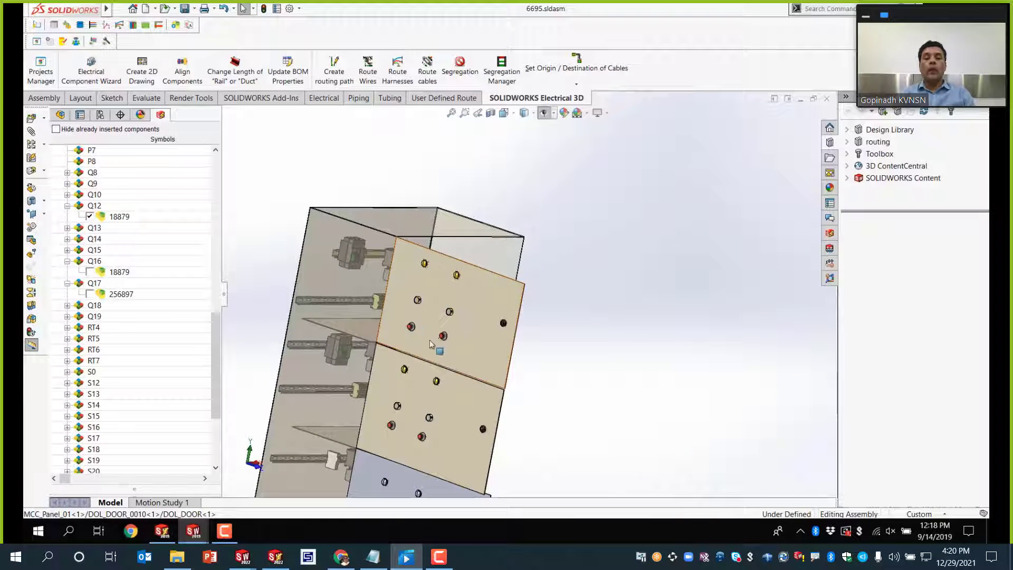
pyautogui.scroll(-4, 452, 287)
pyautogui.scroll(6, 468, 312)
pyautogui.moveTo(504, 332); pyautogui.dragTo(538, 355, button='middle')
pyautogui.scroll(-5, 510, 321)
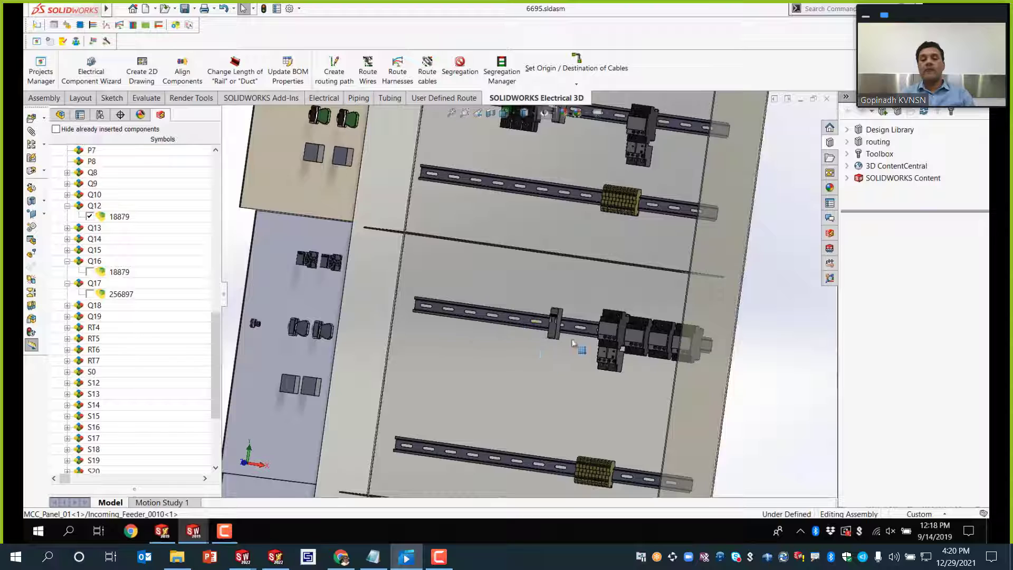
pyautogui.scroll(5, 510, 321)
# Step: Orient the assembly to the isometric view and inspect its open doors and lower compartments
pyautogui.press('space')
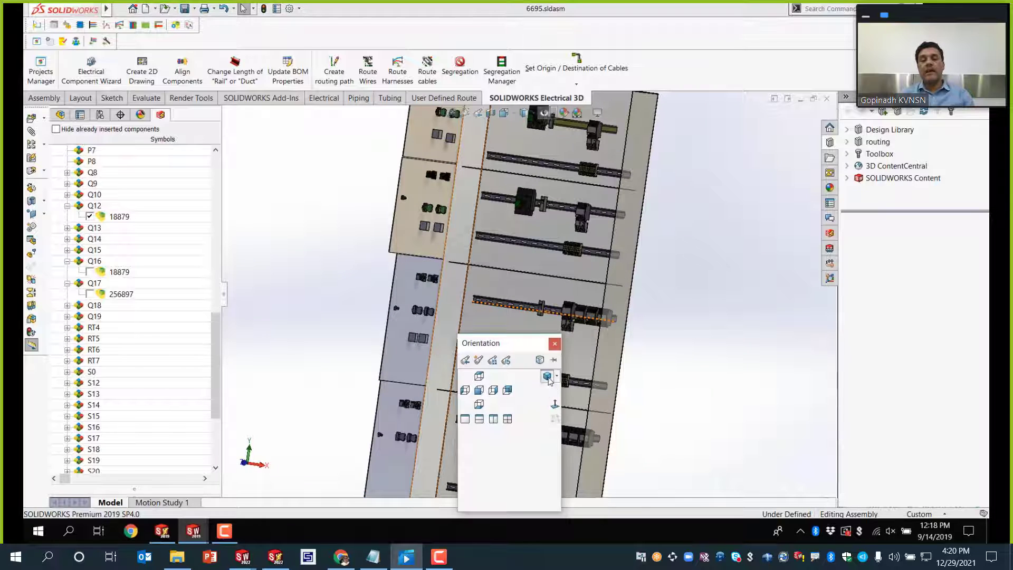
pyautogui.click(547, 376)
pyautogui.scroll(-6, 593, 306)
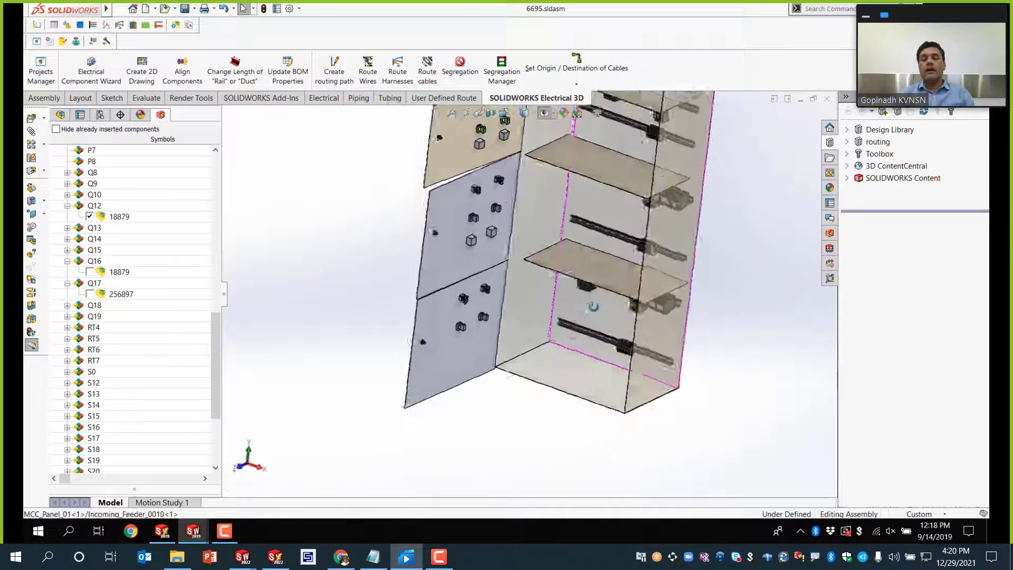
pyautogui.moveTo(594, 306); pyautogui.dragTo(542, 298, button='middle')
pyautogui.scroll(3, 541, 299)
pyautogui.moveTo(471, 351); pyautogui.dragTo(590, 372, button='middle')
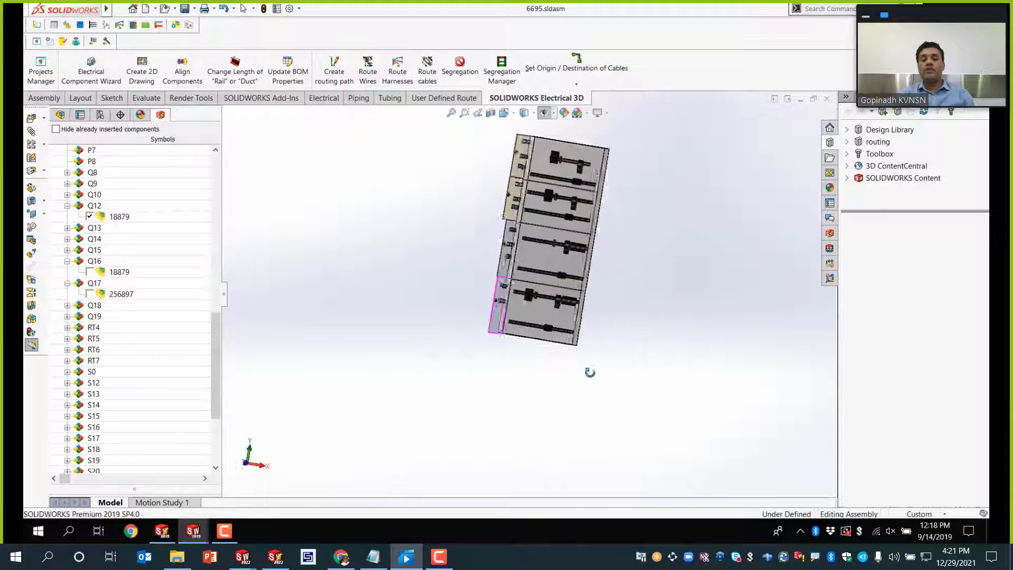
pyautogui.scroll(-6, 496, 349)
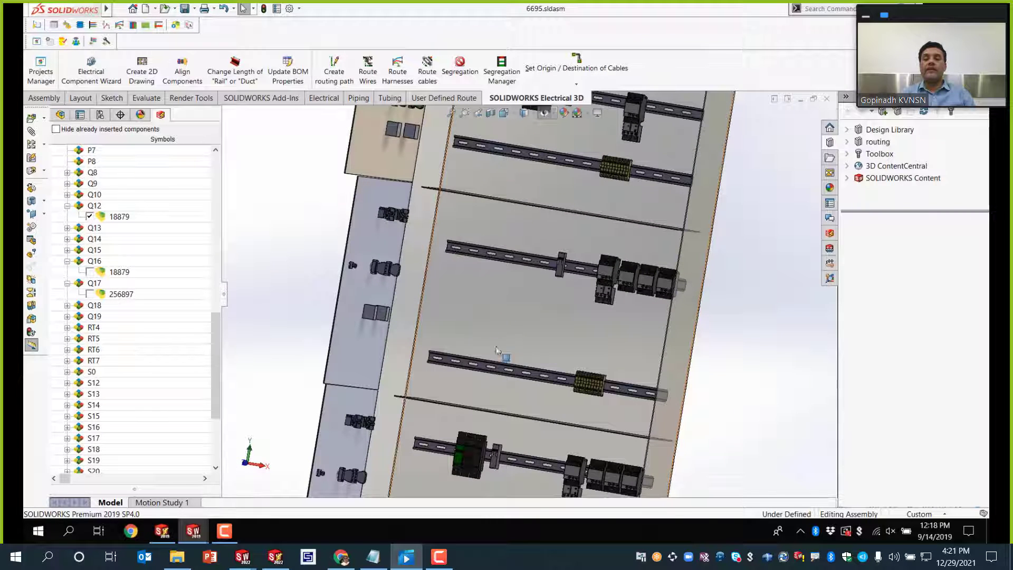
# Step: Show the third compartment's upper rail from the front and display the LT_Transformer Panel document tree
pyautogui.press('space')
pyautogui.click(558, 392)
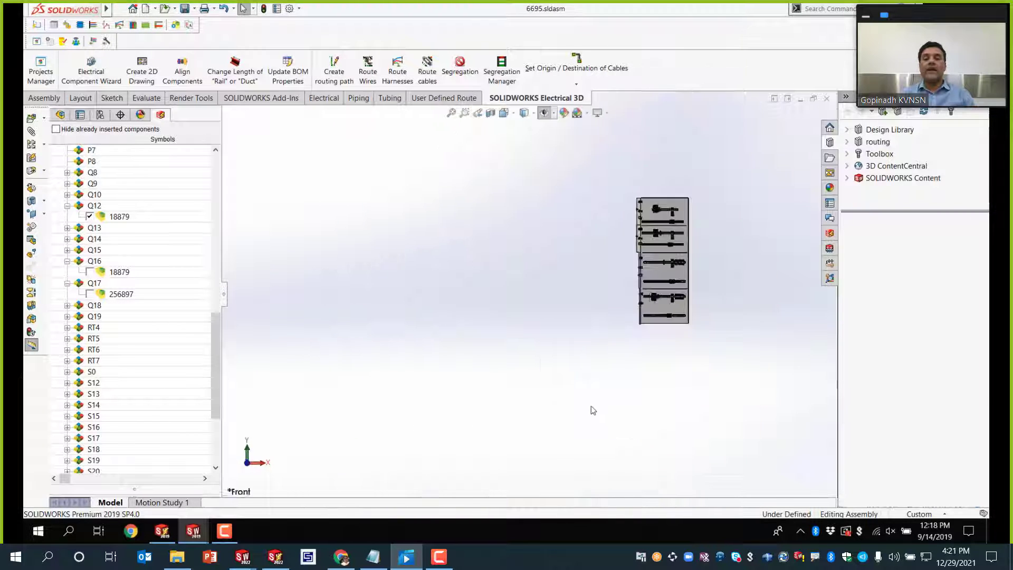
pyautogui.scroll(-8, 649, 295)
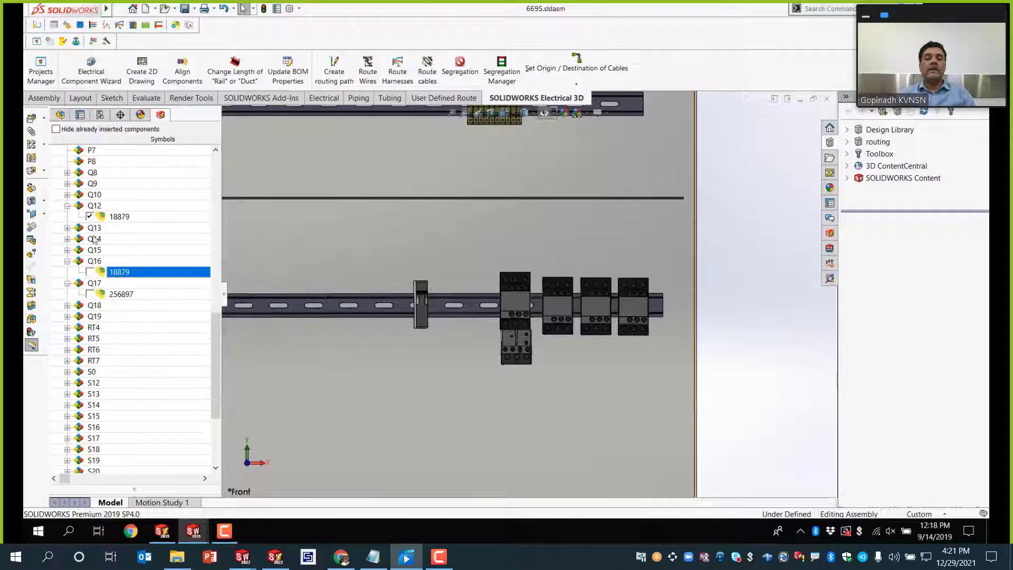
pyautogui.scroll(15, 136, 261)
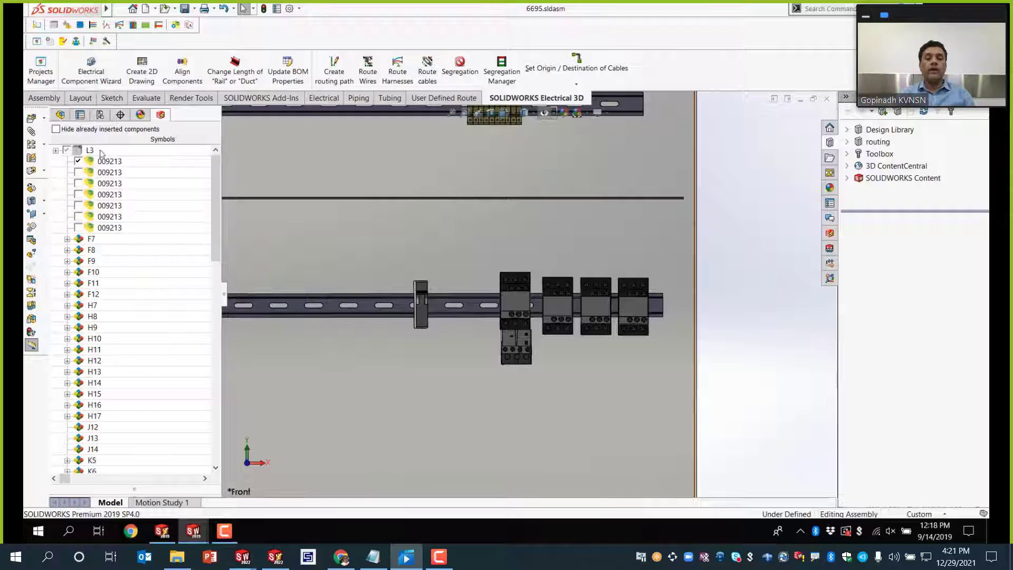
pyautogui.click(829, 233)
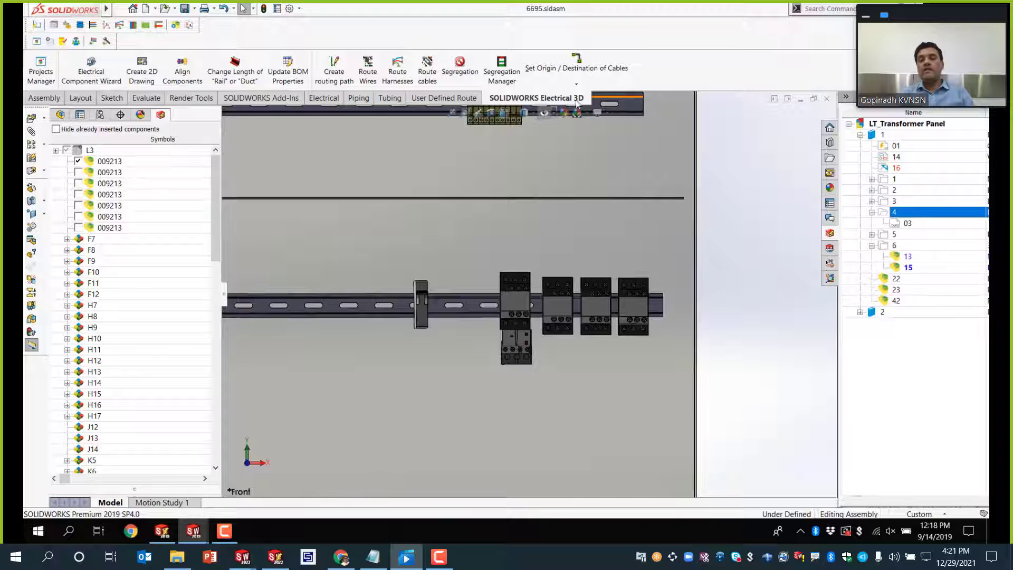
# Step: Start inserting Q16's manufacturer part 18879 from a file and look into the MCC01 folder
pyautogui.scroll(3, 679, 350)
pyautogui.scroll(-5, 476, 312)
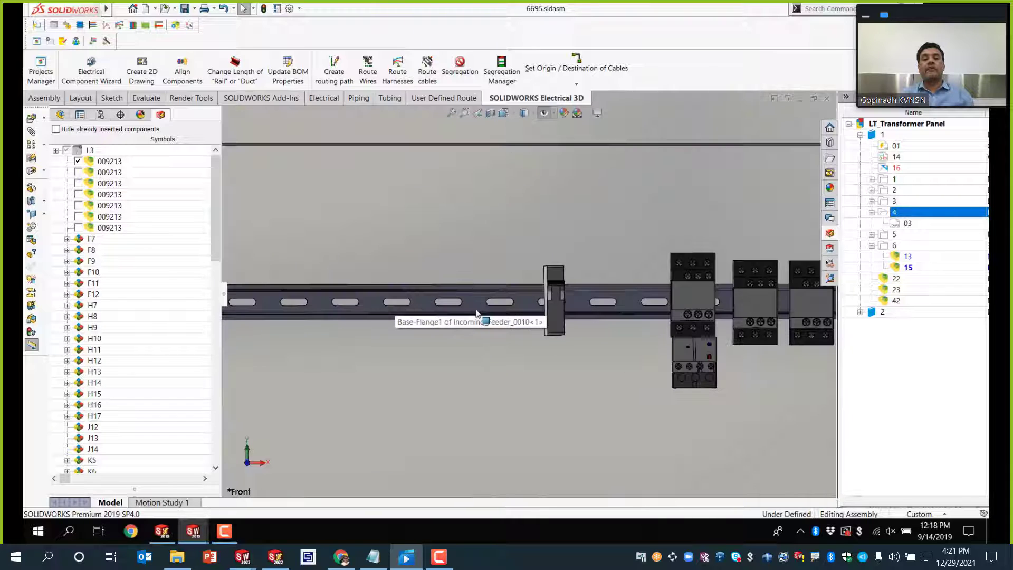
pyautogui.click(476, 313)
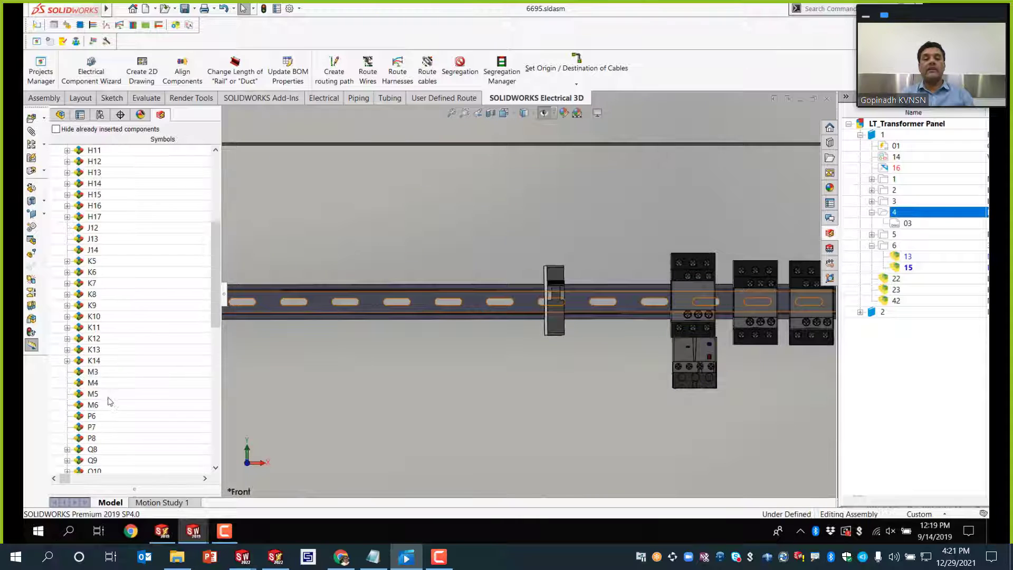
pyautogui.rightClick(130, 316)
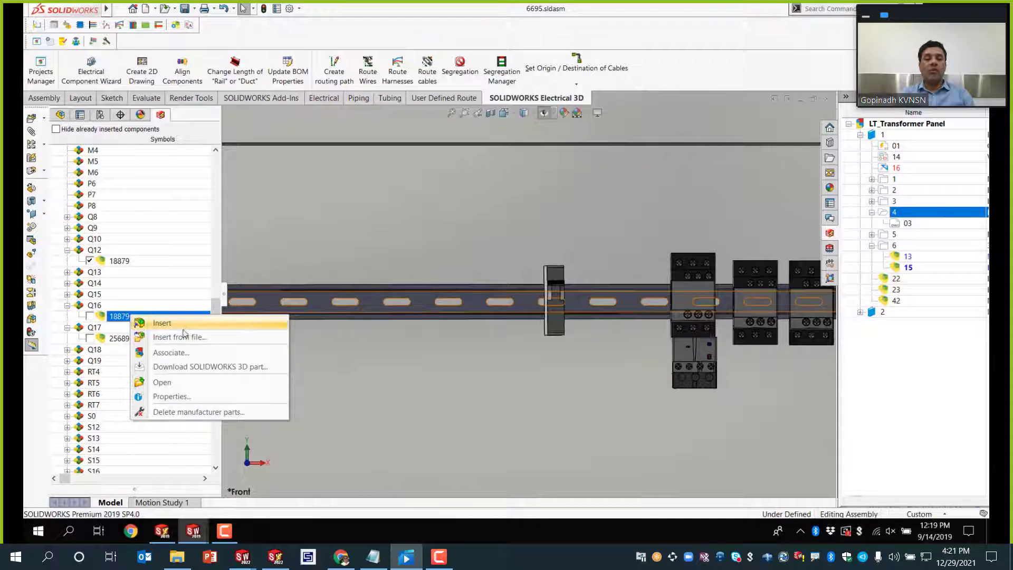
pyautogui.click(164, 334)
pyautogui.click(323, 294)
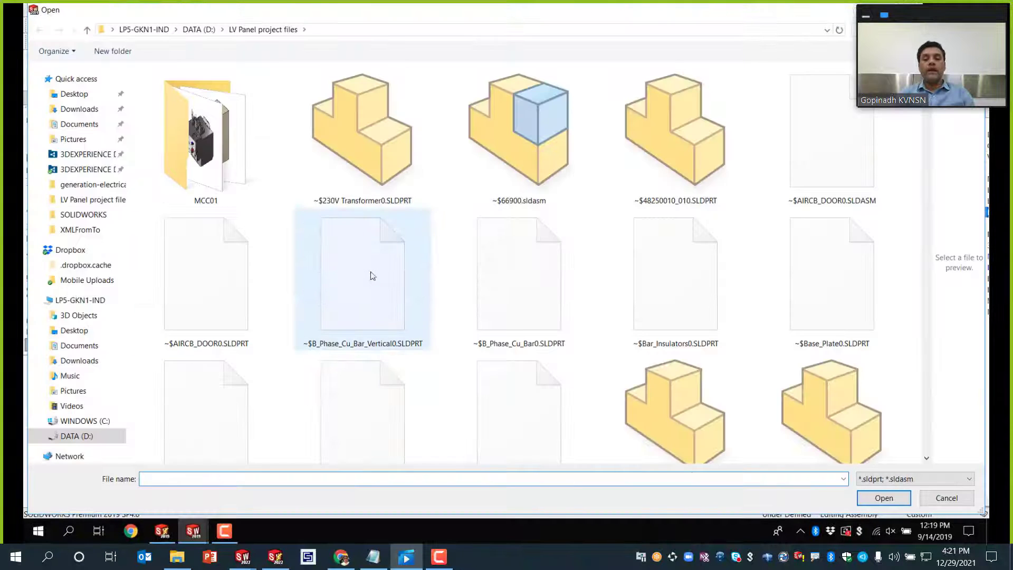
pyautogui.doubleClick(220, 151)
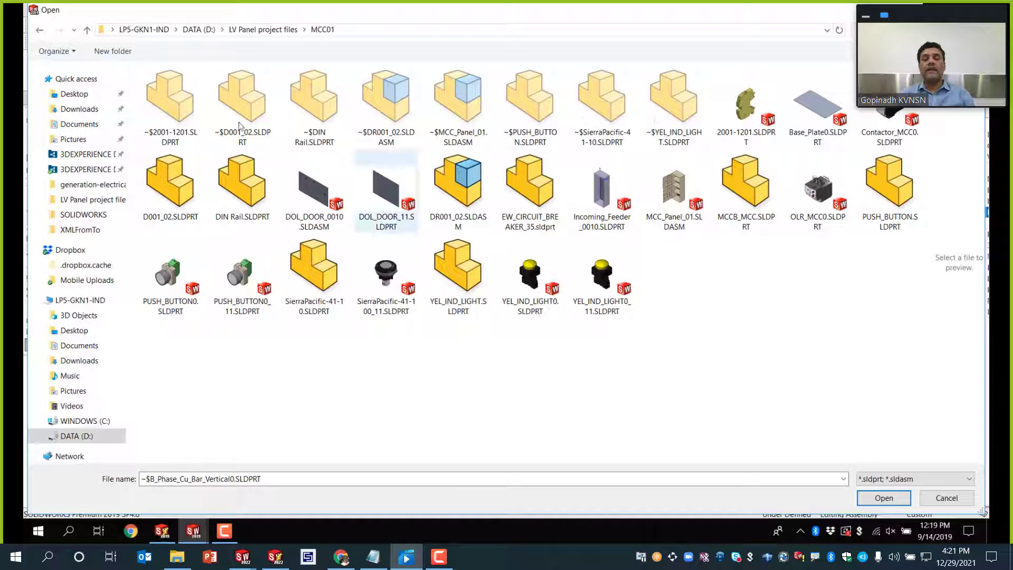
# Step: Load MCCB_MCC - Copy.SLDPRT from the LV Panel project files folder as the 3D part for Q16
pyautogui.click(259, 30)
pyautogui.scroll(-5, 381, 249)
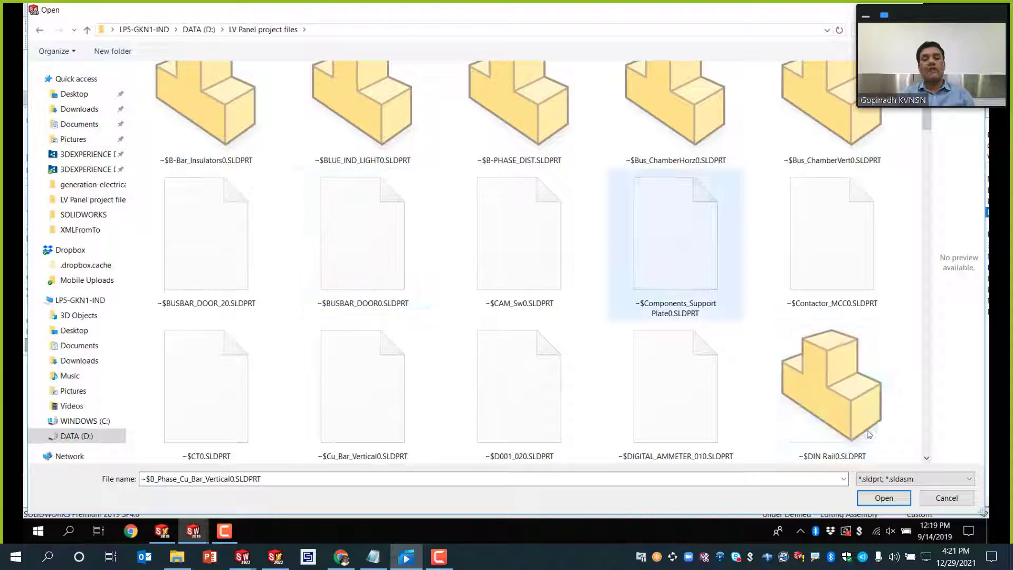
pyautogui.click(900, 478)
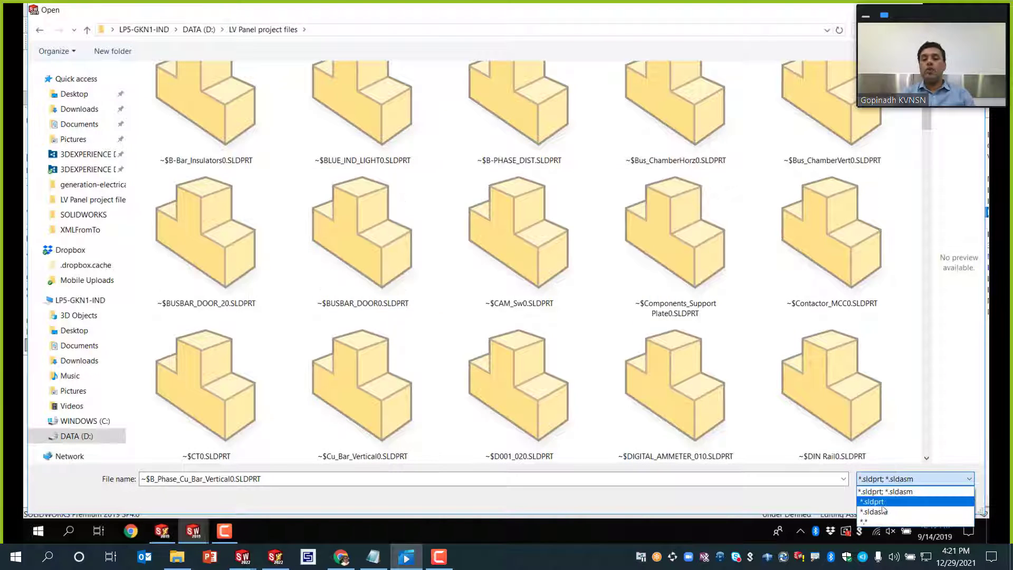
pyautogui.click(893, 481)
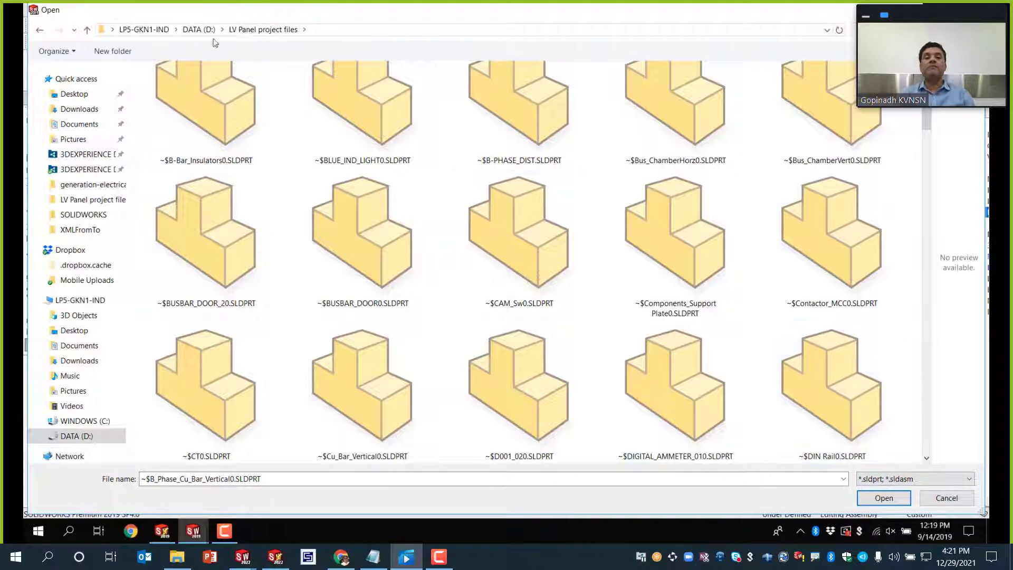
pyautogui.scroll(-10, 471, 341)
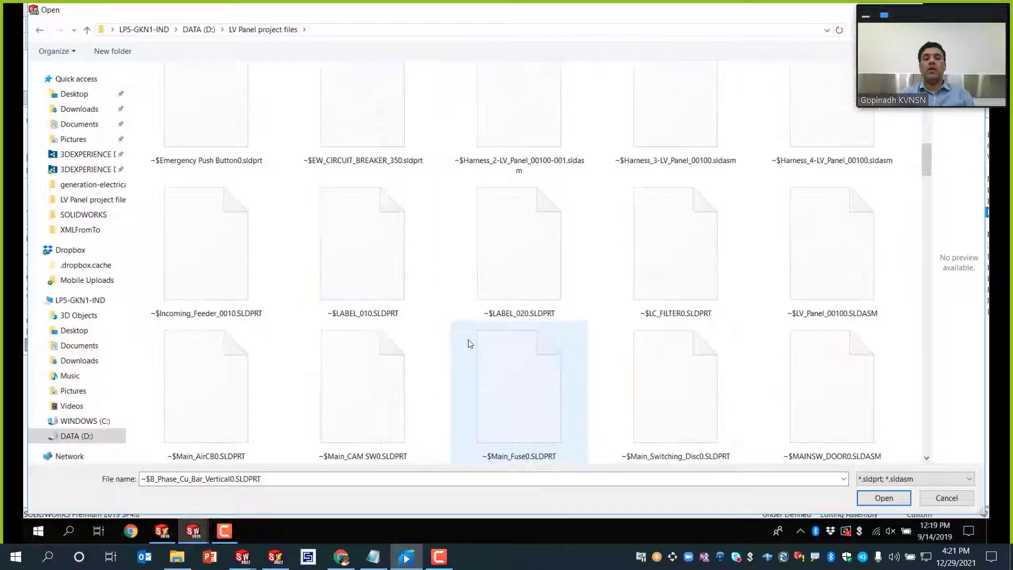
pyautogui.scroll(-10, 473, 338)
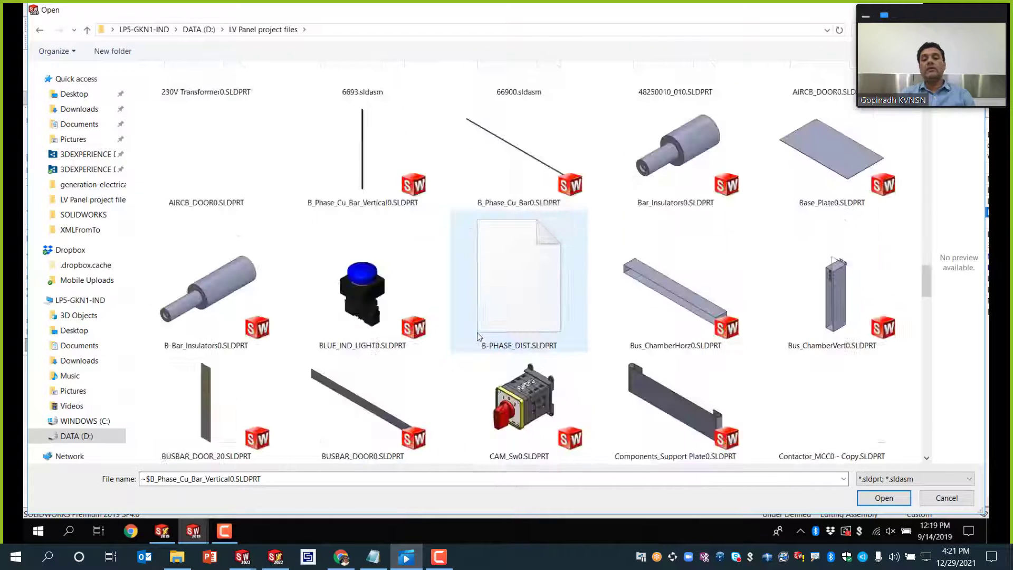
pyautogui.scroll(3, 484, 331)
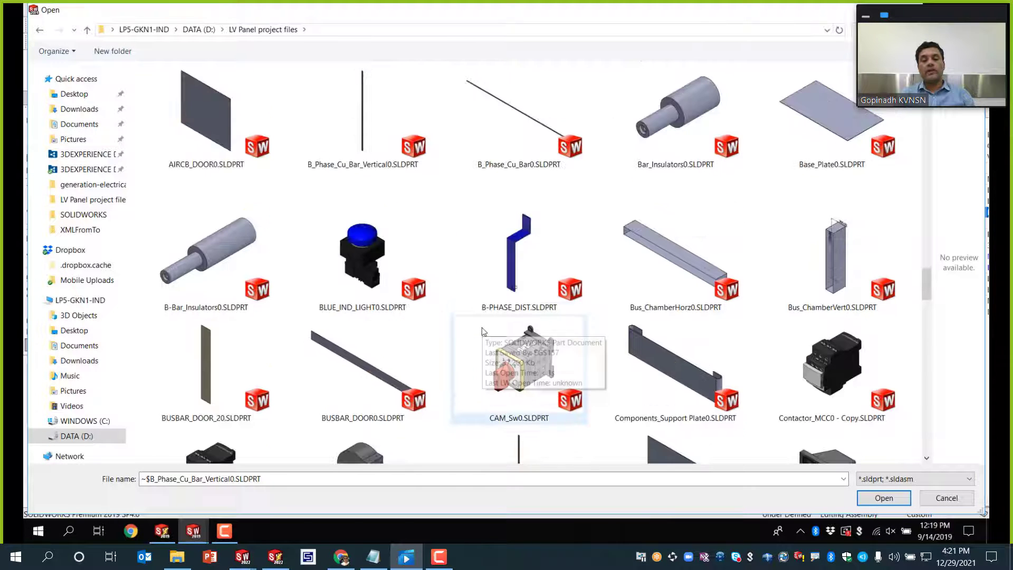
pyautogui.scroll(-8, 484, 330)
pyautogui.scroll(-5, 483, 329)
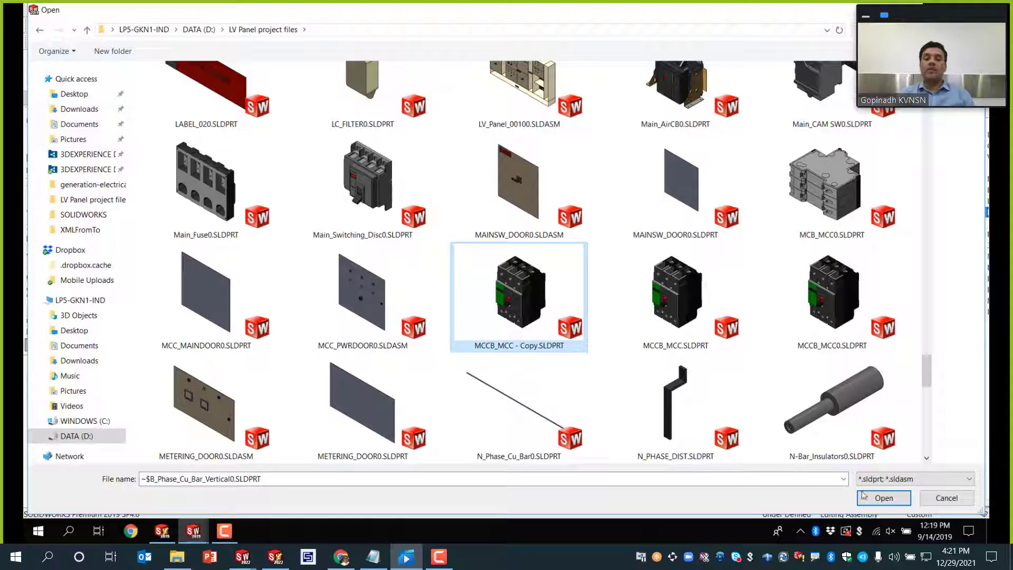
pyautogui.doubleClick(520, 293)
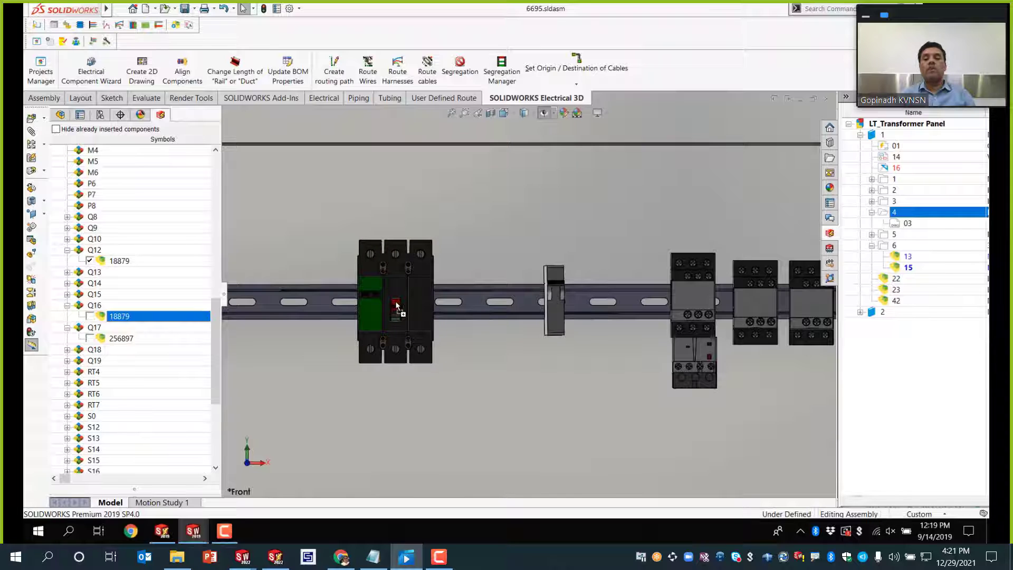
# Step: Place the Q16 breaker on the third compartment's upper rail, beside the small circuit breaker, and dismiss the rebuild warnings
pyautogui.click(395, 301)
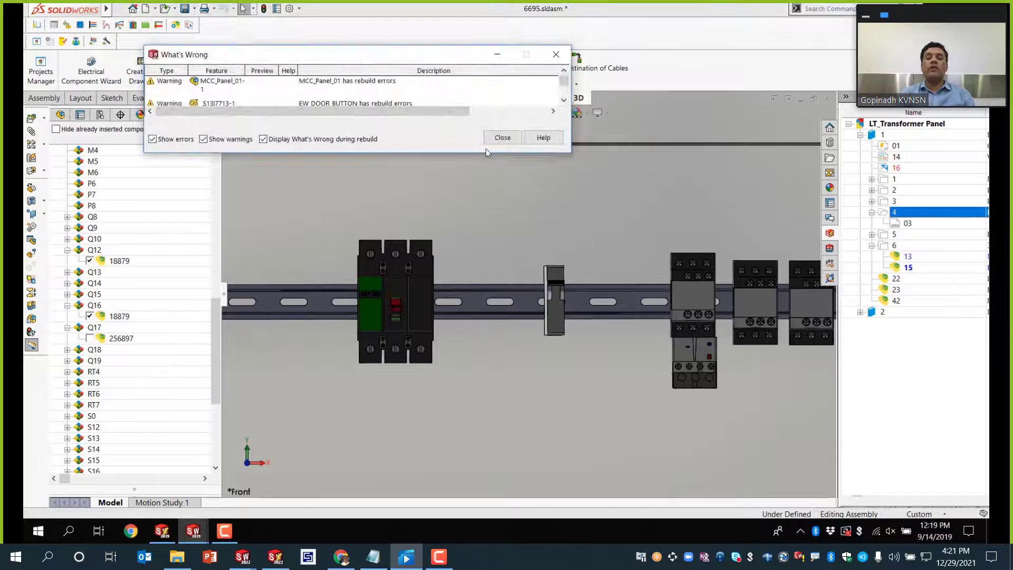
pyautogui.click(495, 139)
pyautogui.scroll(5, 476, 303)
pyautogui.moveTo(523, 310)
pyautogui.mouseDown(button='middle')
pyautogui.moveTo(505, 313)
pyautogui.moveTo(523, 296)
pyautogui.mouseUp(button='middle')
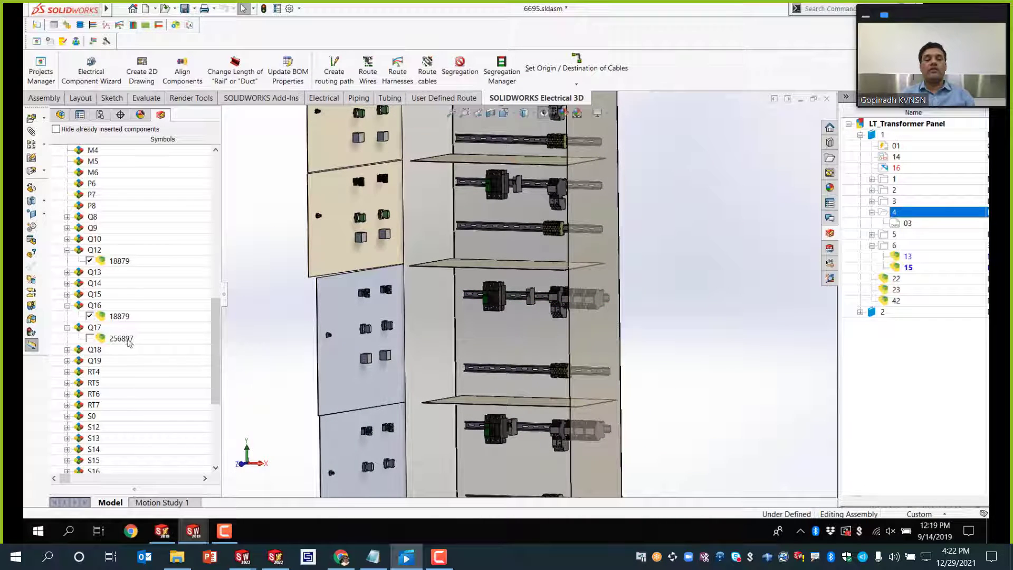
# Step: Associate Q17's manufacturer part 256897 with the EW_CIRCUIT_BREAKER_350 component on the third compartment's rail
pyautogui.rightClick(126, 338)
pyautogui.click(158, 371)
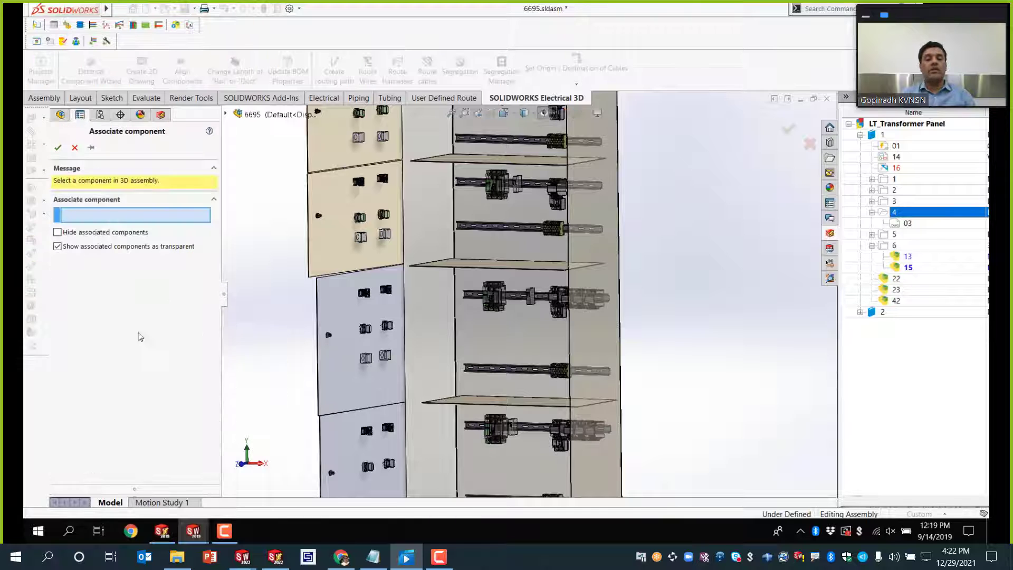
pyautogui.scroll(-9, 531, 301)
pyautogui.click(533, 300)
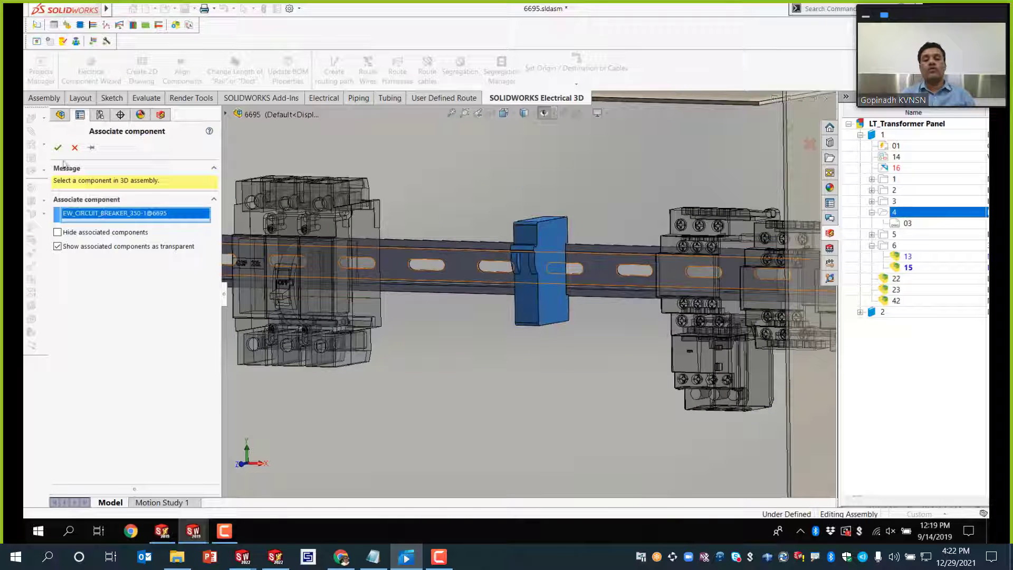
pyautogui.click(57, 147)
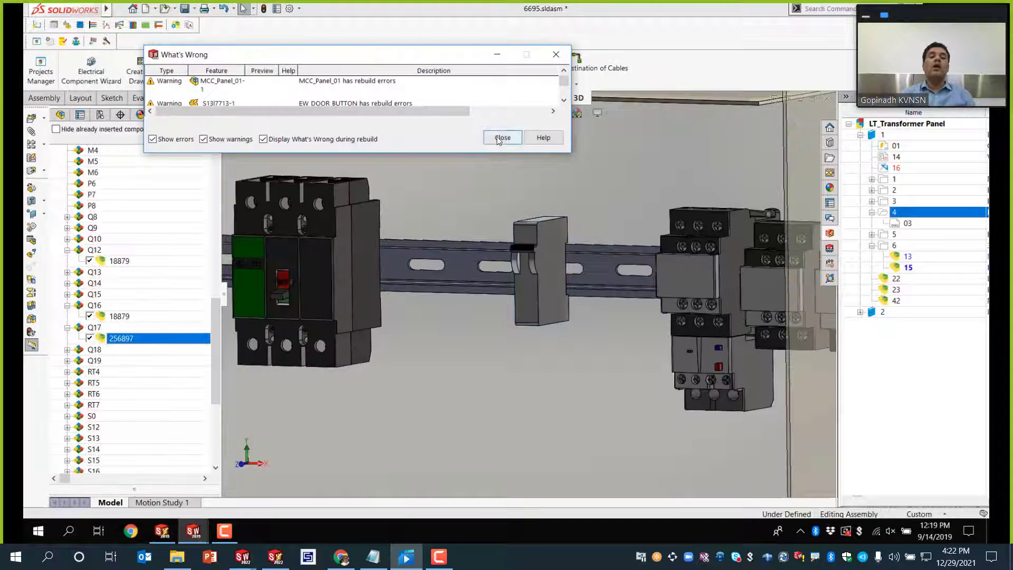
pyautogui.click(502, 138)
# Step: Highlight the parts of Q16, Q17 and Q12 one after another to locate their components in the 3D panel
pyautogui.click(116, 316)
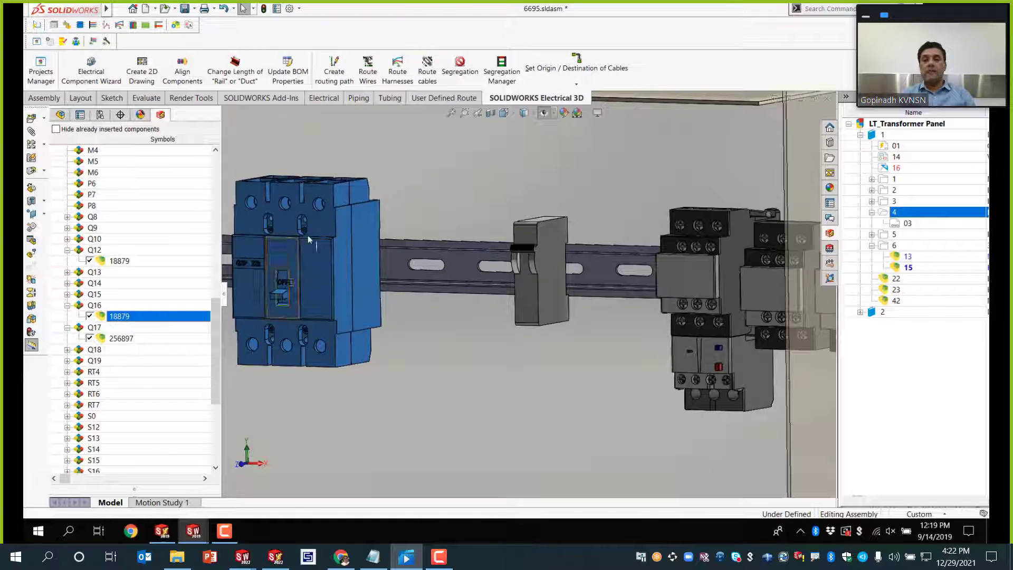
pyautogui.click(125, 338)
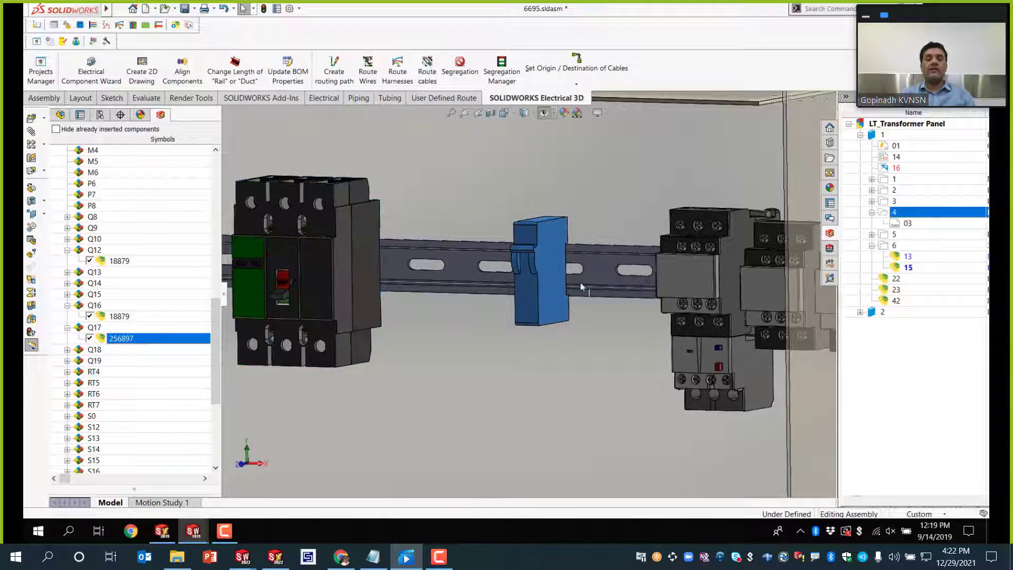
pyautogui.scroll(12, 496, 336)
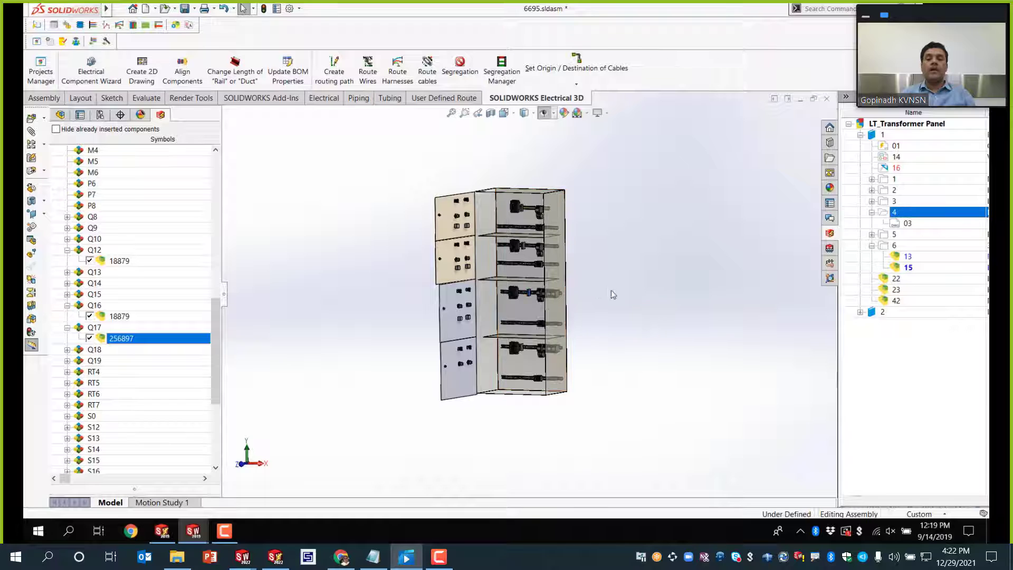
pyautogui.click(611, 292)
pyautogui.scroll(4, 539, 312)
pyautogui.moveTo(539, 312); pyautogui.dragTo(526, 270, button='middle')
pyautogui.scroll(-7, 525, 270)
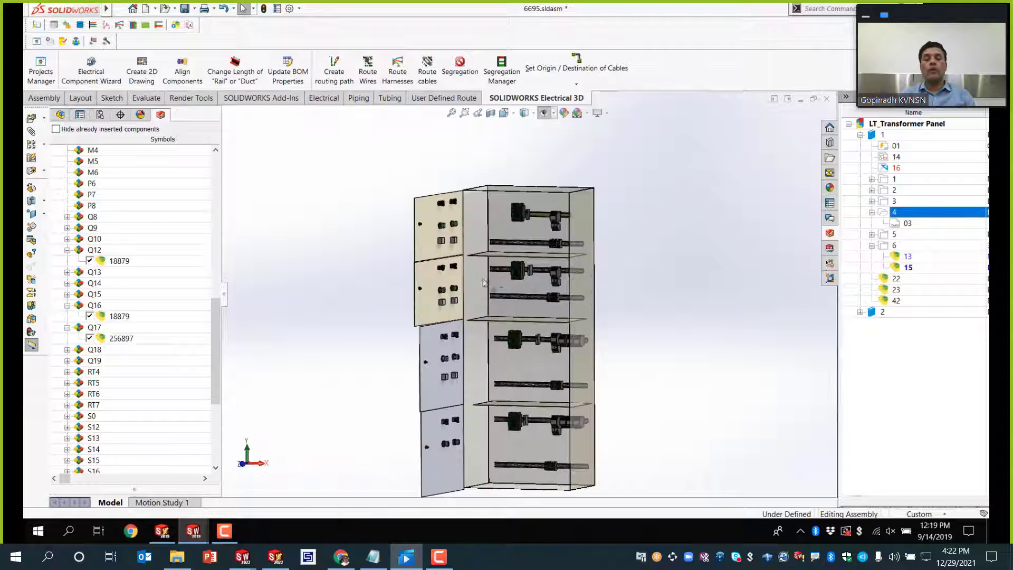
pyautogui.click(117, 261)
pyautogui.scroll(-6, 524, 308)
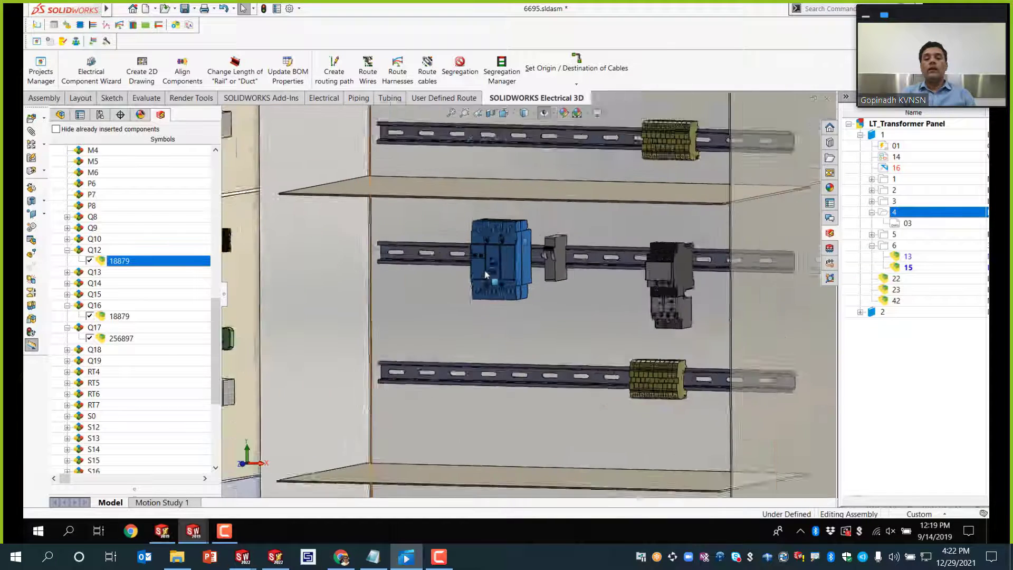
# Step: Locate S12's manufacturer part A12082000UX0334 in the 3D panel by zooming to it
pyautogui.scroll(2, 524, 308)
pyautogui.scroll(3, 525, 308)
pyautogui.scroll(-4, 123, 331)
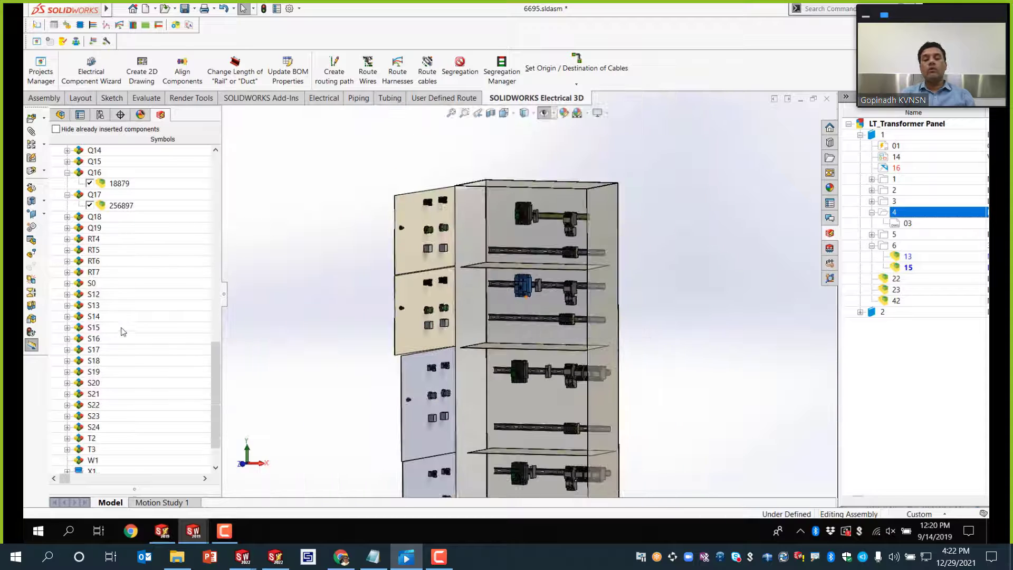
pyautogui.doubleClick(94, 295)
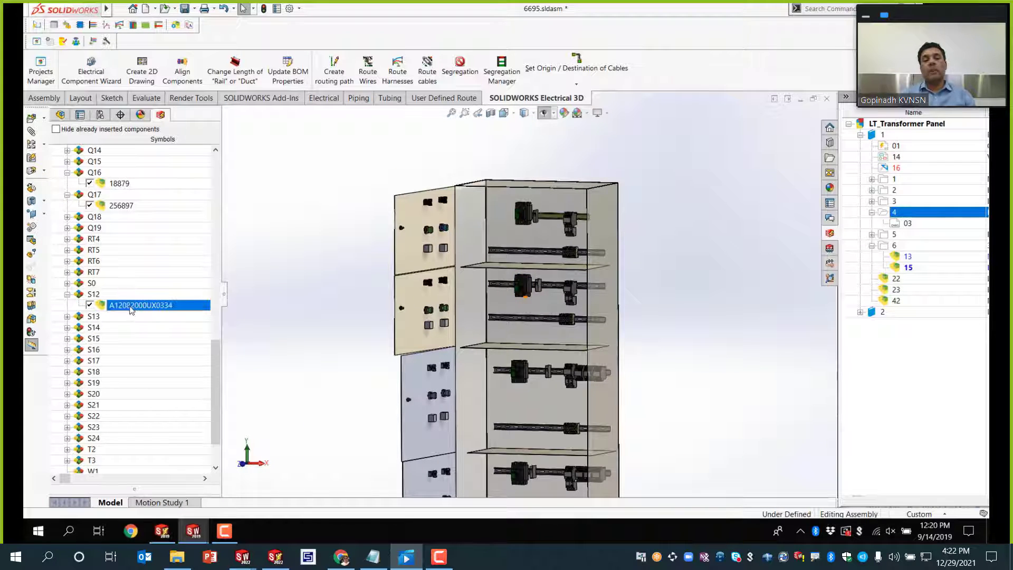
pyautogui.rightClick(131, 306)
pyautogui.click(159, 315)
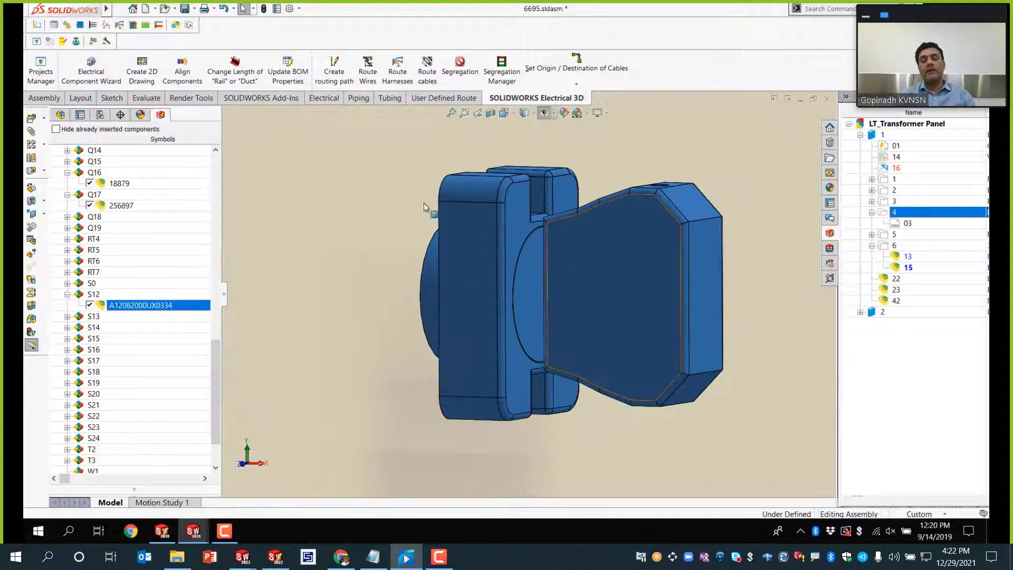
pyautogui.scroll(5, 479, 283)
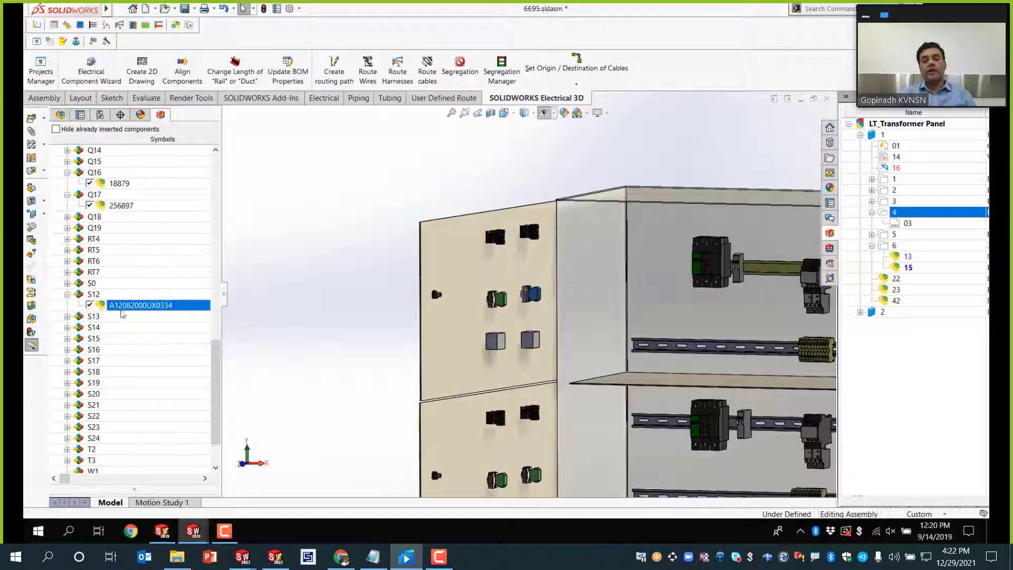
# Step: Locate S13's manufacturer part A12082000UX0334 in the 3D panel by zooming to it
pyautogui.doubleClick(93, 316)
pyautogui.rightClick(131, 328)
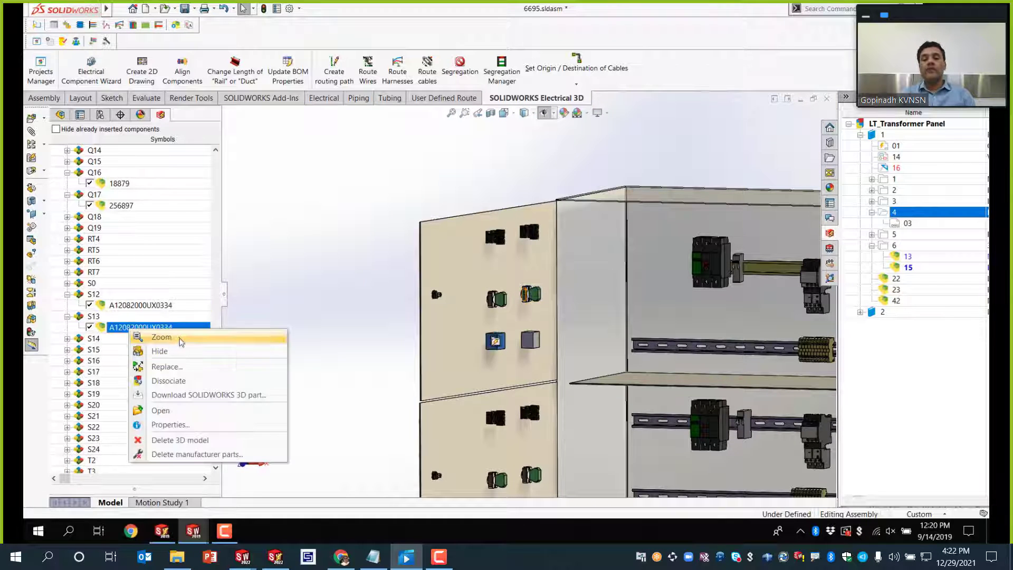
pyautogui.click(158, 337)
pyautogui.scroll(5, 551, 299)
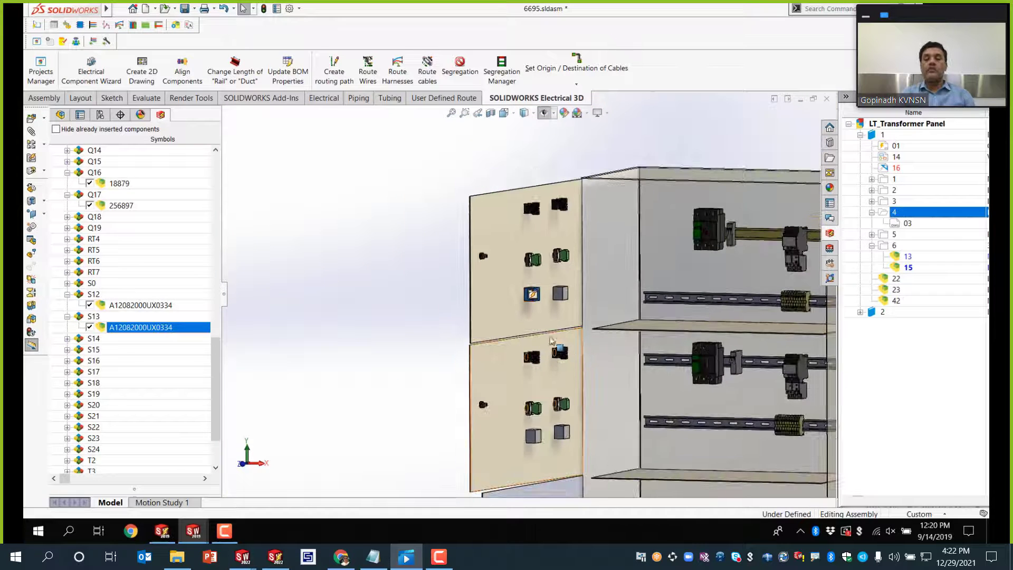
# Step: Examine the component layout on the doors and rails across all four compartments of the panel
pyautogui.scroll(5, 406, 300)
pyautogui.click(708, 343)
pyautogui.moveTo(588, 371); pyautogui.dragTo(602, 381, button='middle')
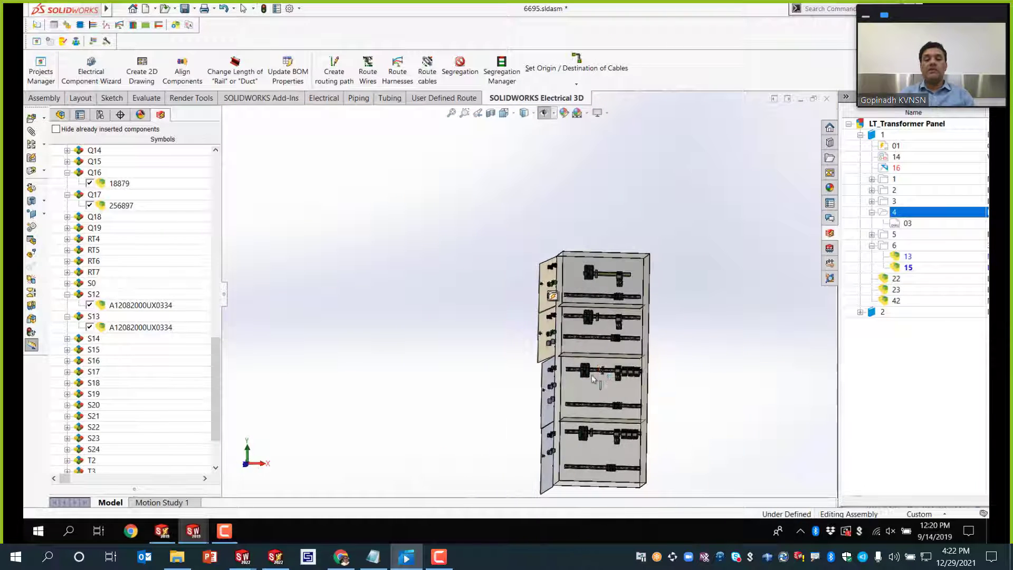
pyautogui.scroll(3, 618, 394)
pyautogui.scroll(-3, 628, 405)
pyautogui.scroll(-4, 570, 225)
pyautogui.moveTo(554, 333); pyautogui.dragTo(540, 334, button='middle')
pyautogui.scroll(4, 537, 317)
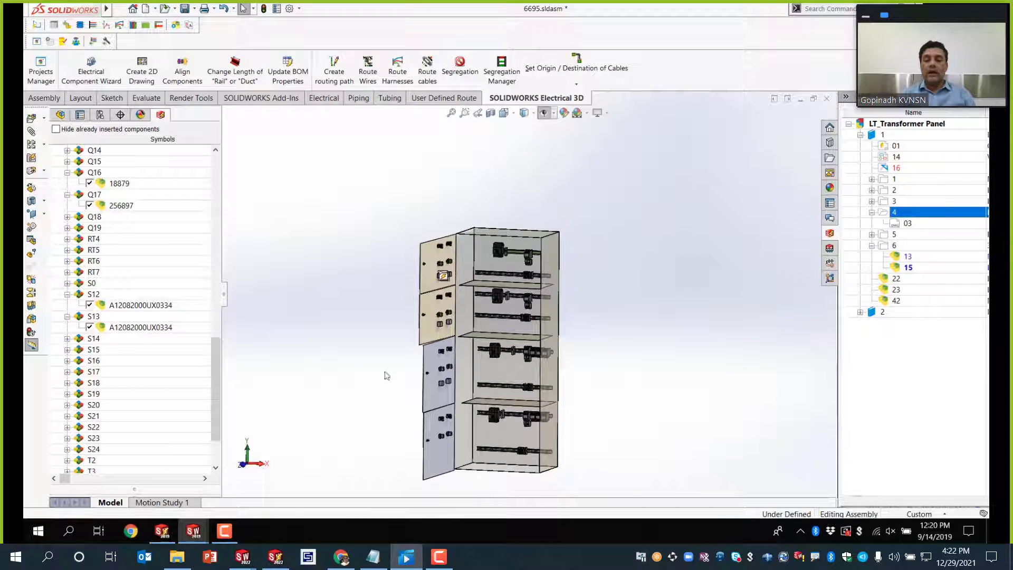
pyautogui.scroll(-3, 478, 363)
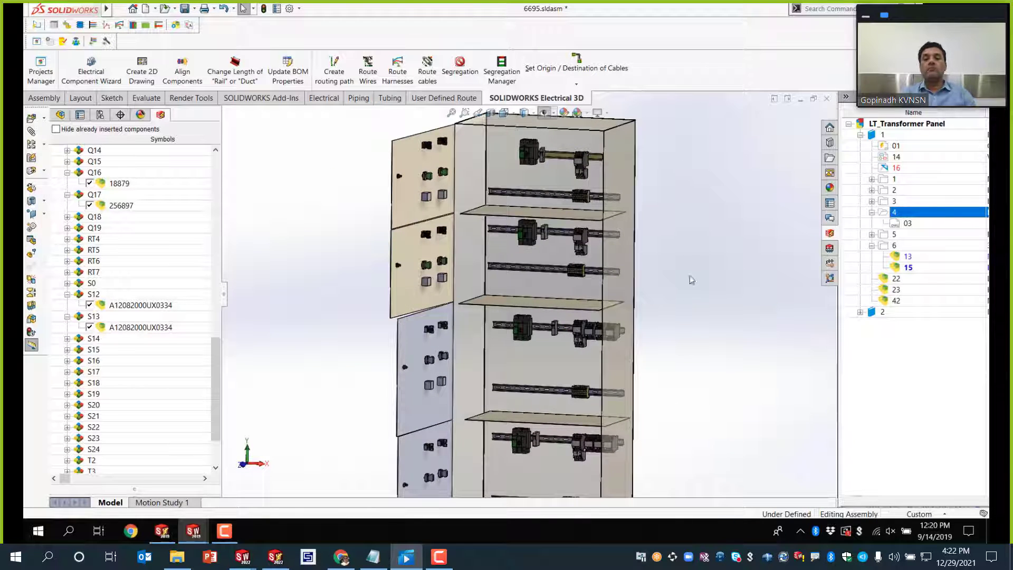
# Step: Set up wire routing for all components with 400 mm between the connection point and the first routing path
pyautogui.click(367, 74)
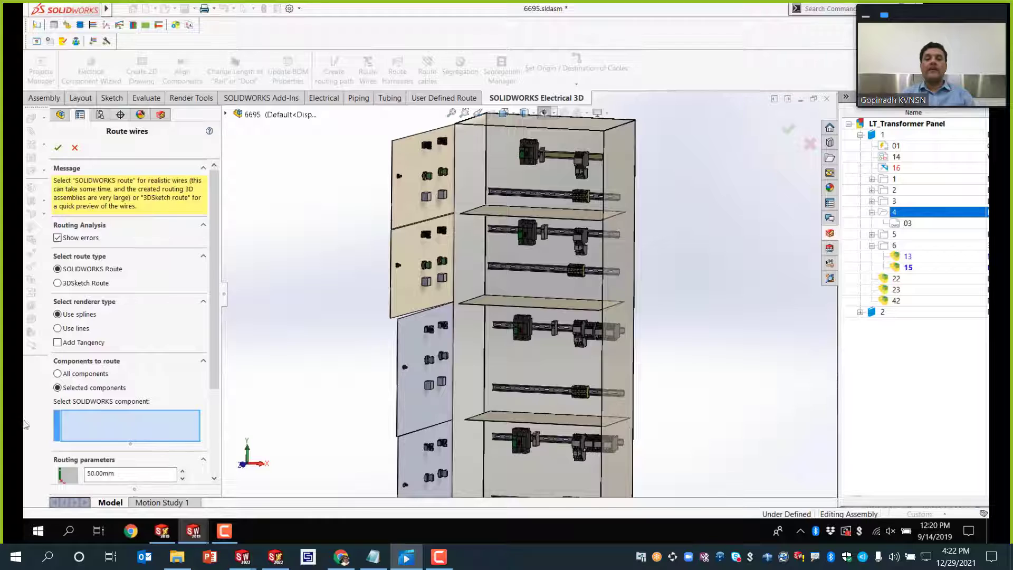
pyautogui.click(58, 373)
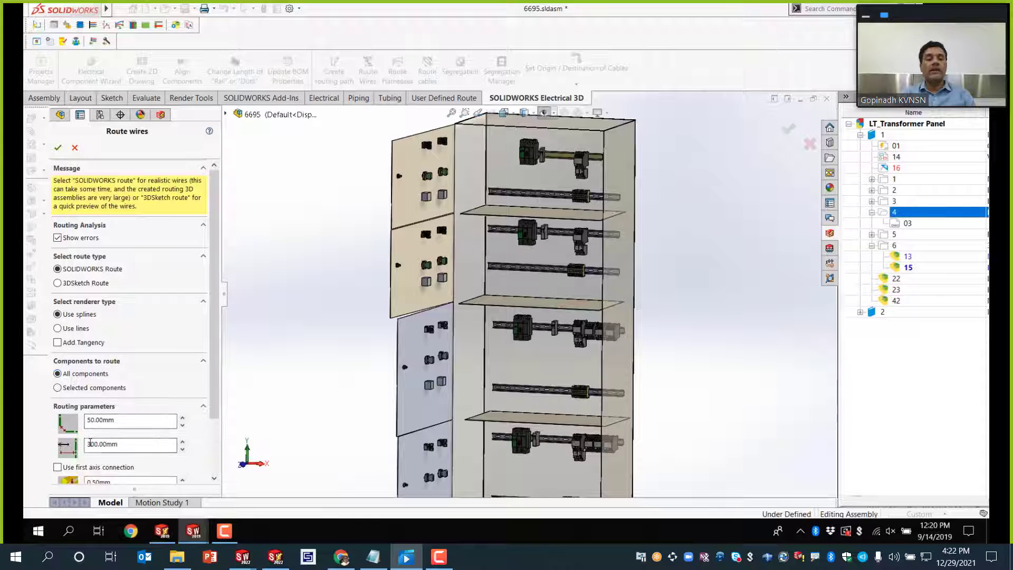
pyautogui.write('4')
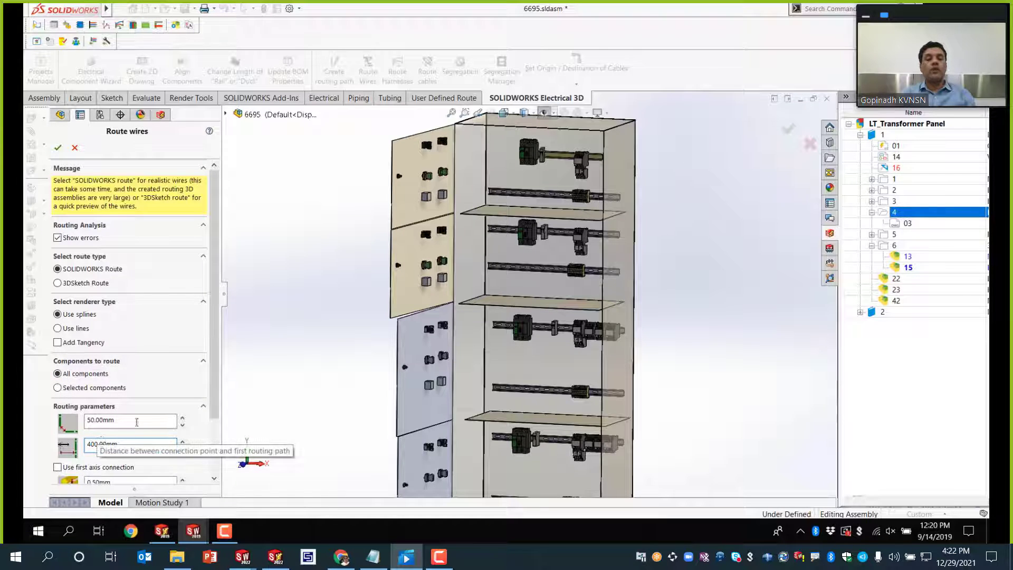
pyautogui.scroll(-3, 103, 361)
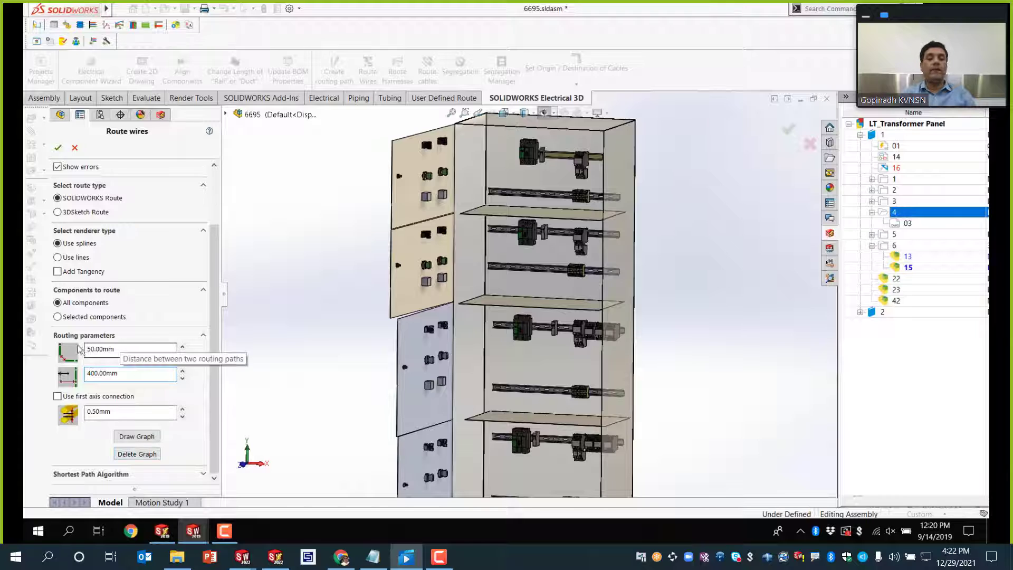
pyautogui.click(101, 336)
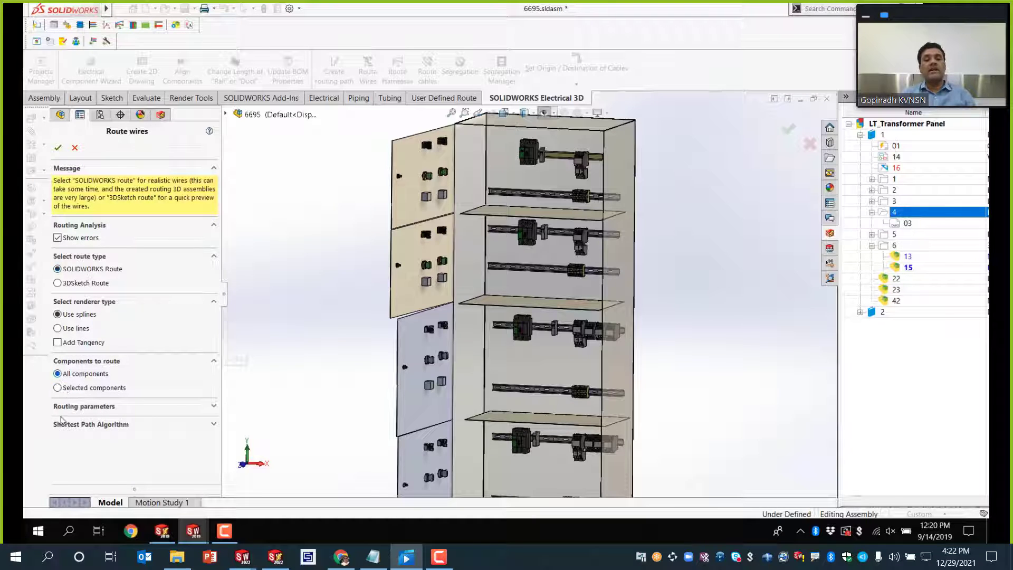
pyautogui.click(215, 406)
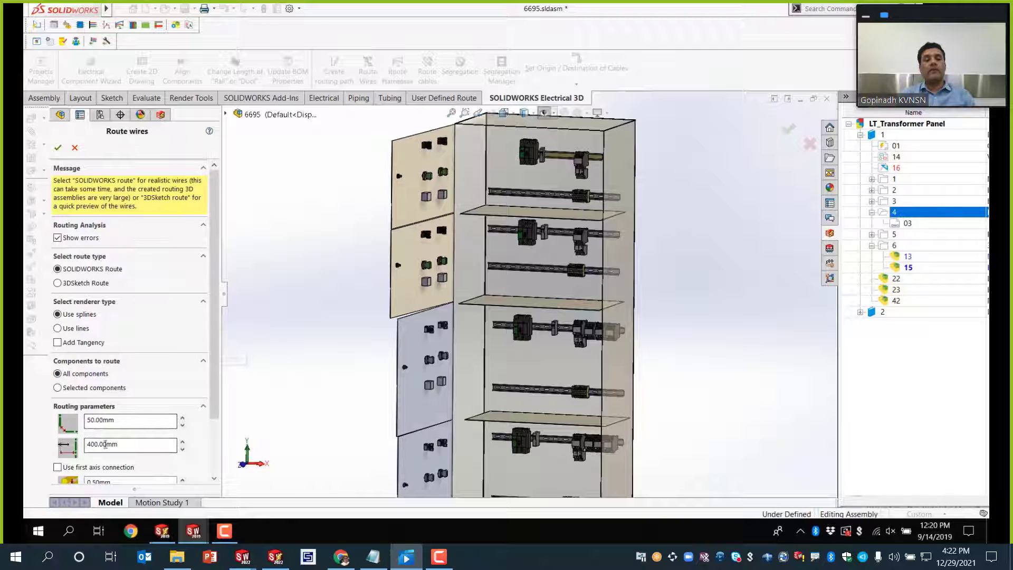
# Step: Check the remaining routing options and route the wires using the SOLIDWORKS Route type with splines
pyautogui.scroll(-3, 86, 388)
pyautogui.scroll(3, 88, 320)
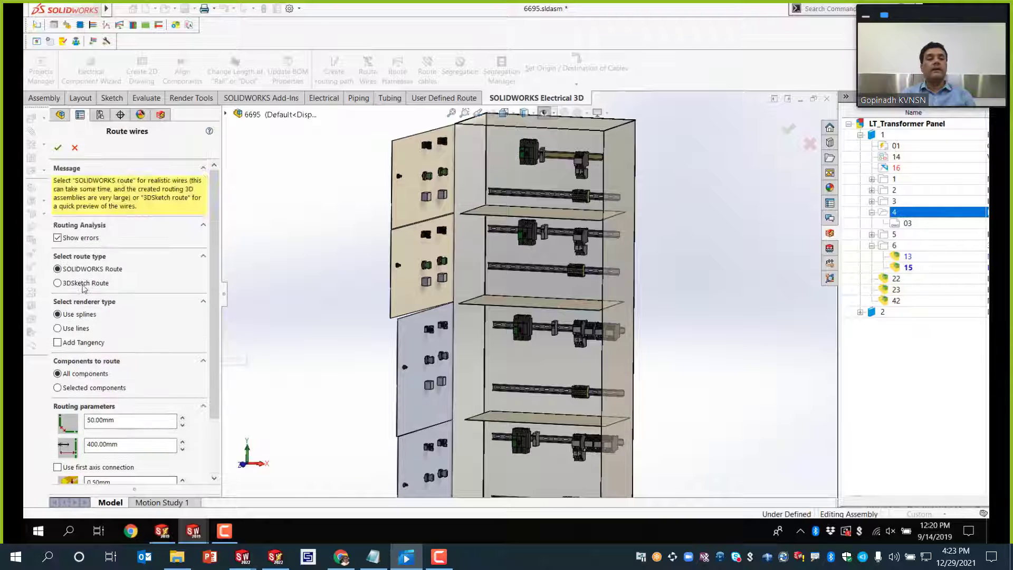
pyautogui.scroll(-3, 88, 290)
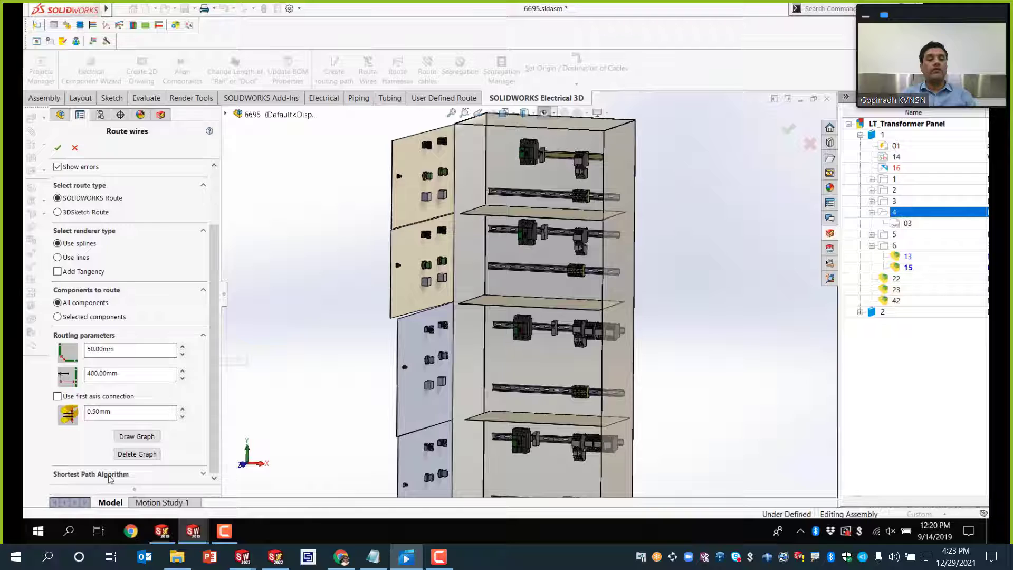
pyautogui.scroll(3, 152, 325)
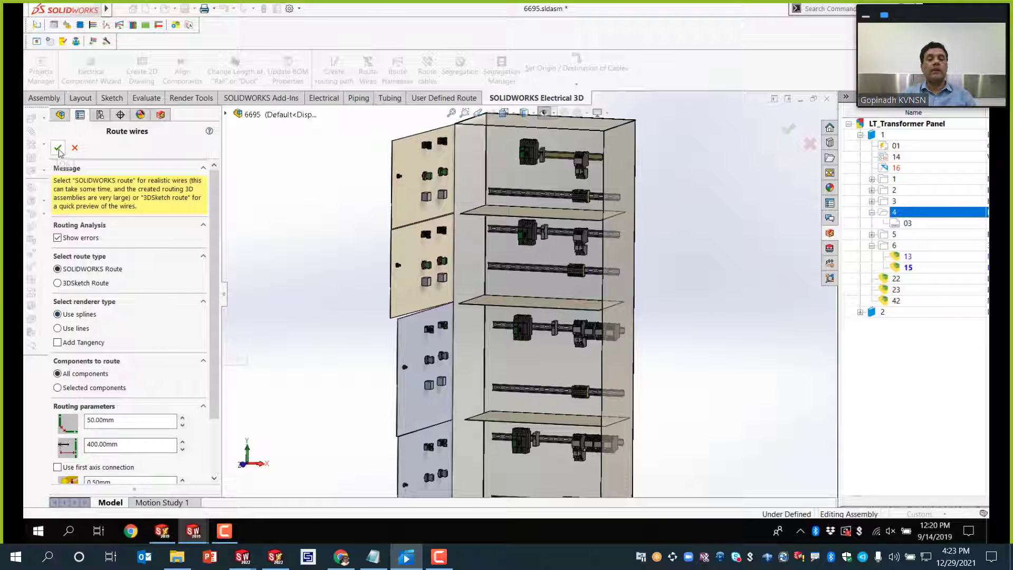
pyautogui.scroll(2, 443, 343)
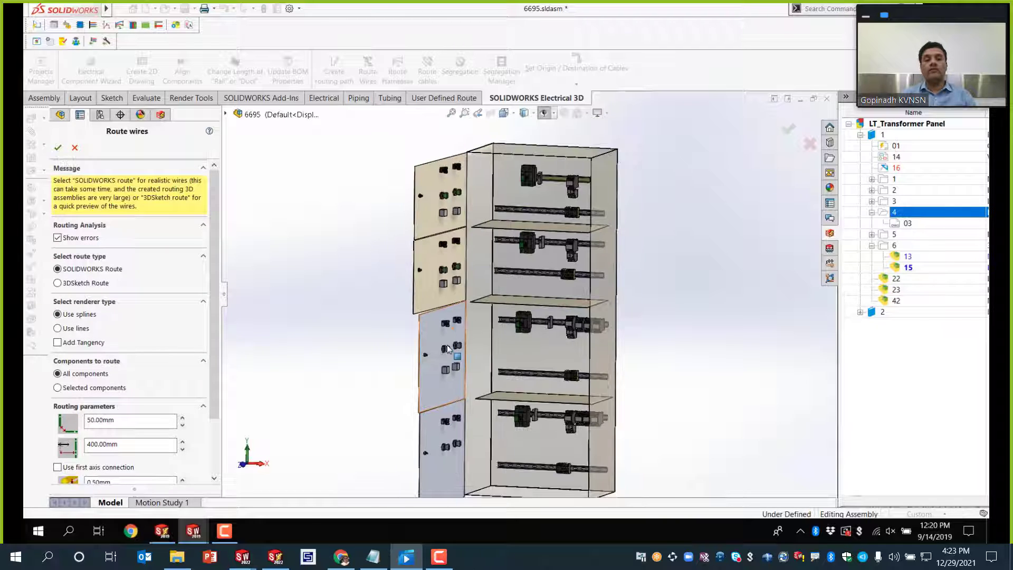
pyautogui.scroll(3, 446, 347)
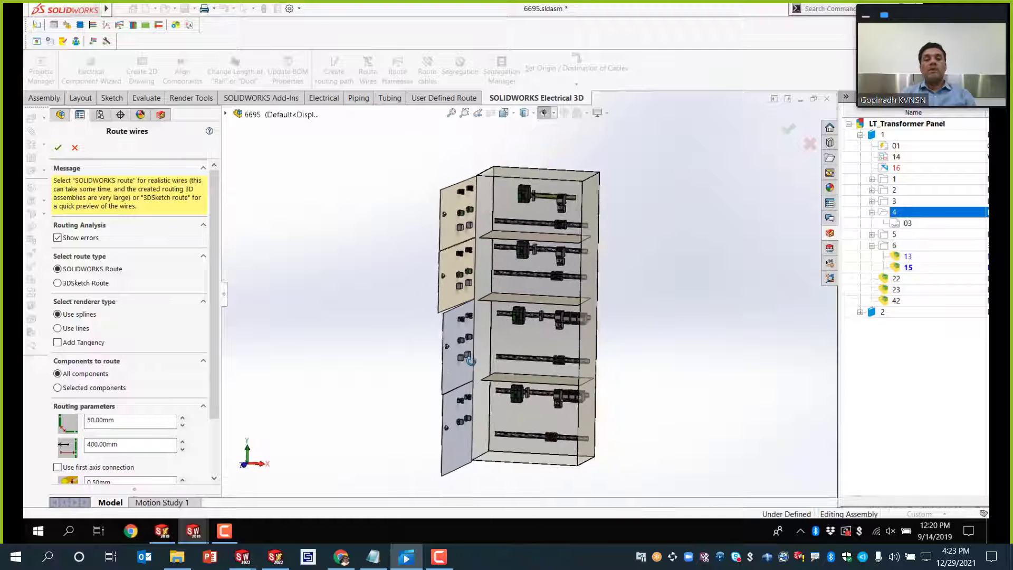
pyautogui.click(58, 150)
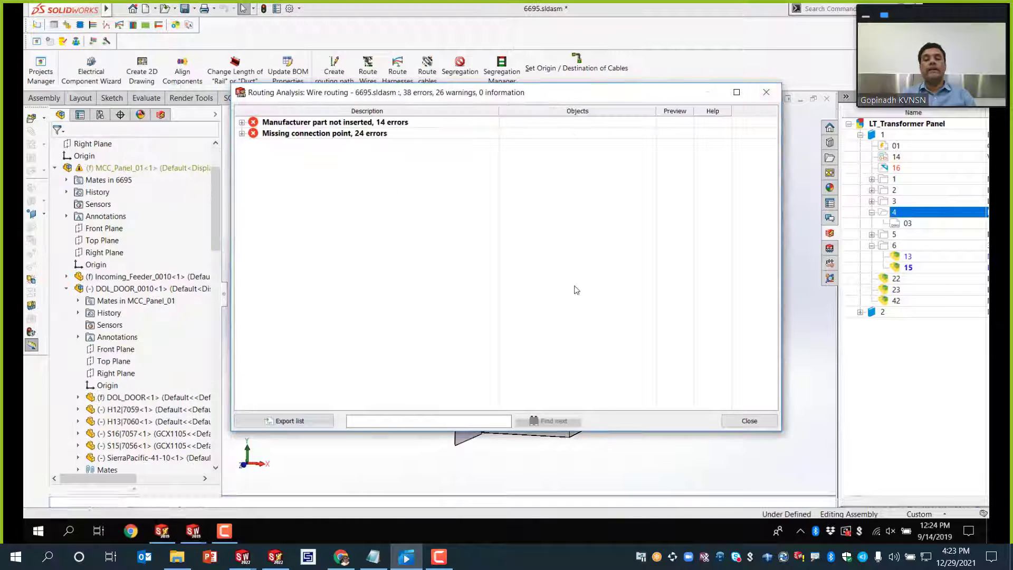
# Step: Review the missing connection point and uninserted manufacturer part errors in the routing analysis, and dismiss the report
pyautogui.click(243, 134)
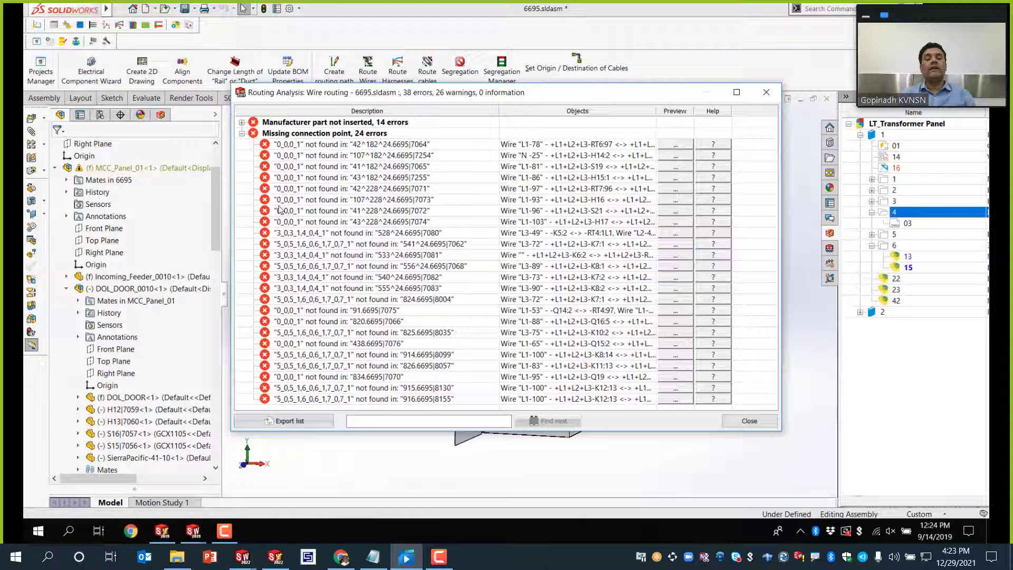
pyautogui.click(242, 134)
pyautogui.click(241, 122)
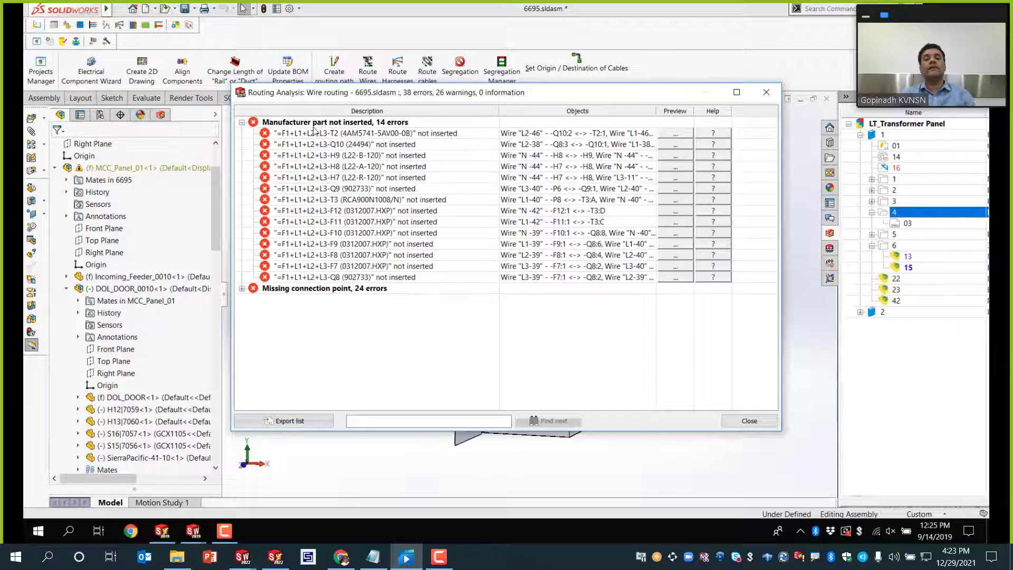
pyautogui.click(749, 420)
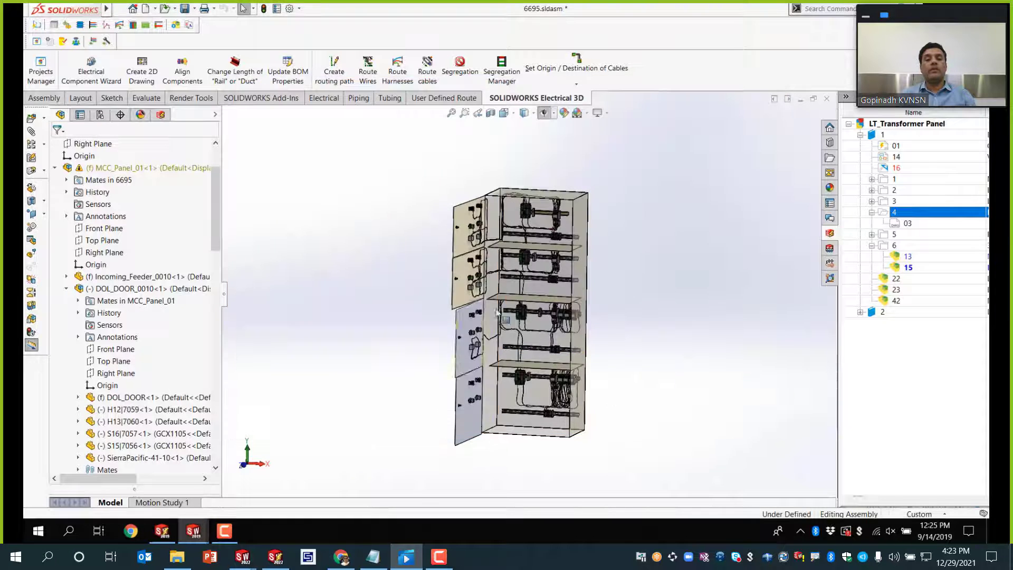
# Step: Inspect the routed wires around the breakers, contactors and rails in the upper compartments
pyautogui.scroll(-5, 486, 230)
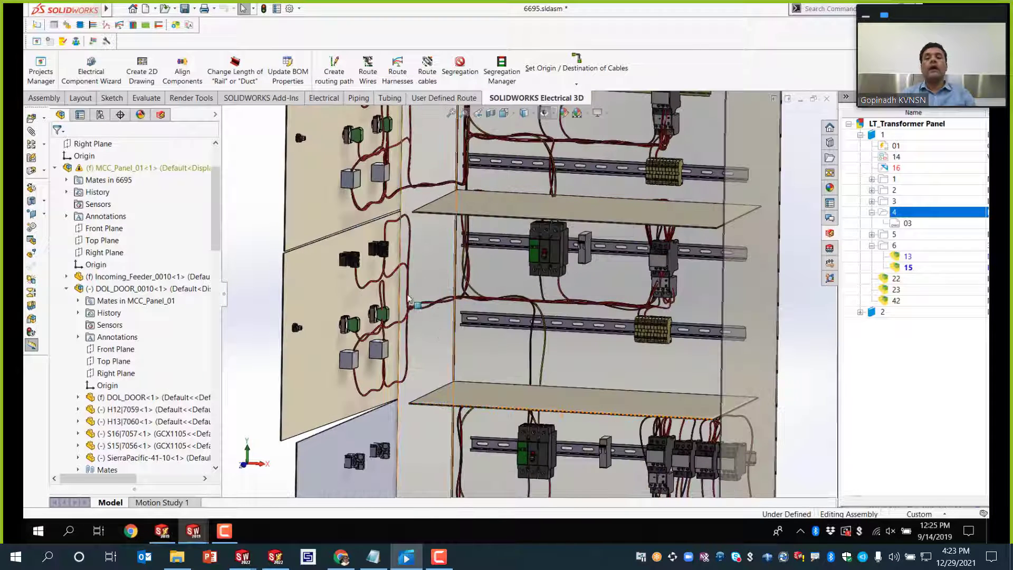
pyautogui.moveTo(409, 299); pyautogui.dragTo(465, 286, button='middle')
pyautogui.scroll(1, 459, 285)
pyautogui.keyDown('ctrl'); pyautogui.moveTo(516, 161); pyautogui.dragTo(516, 275, button='middle'); pyautogui.keyUp('ctrl')
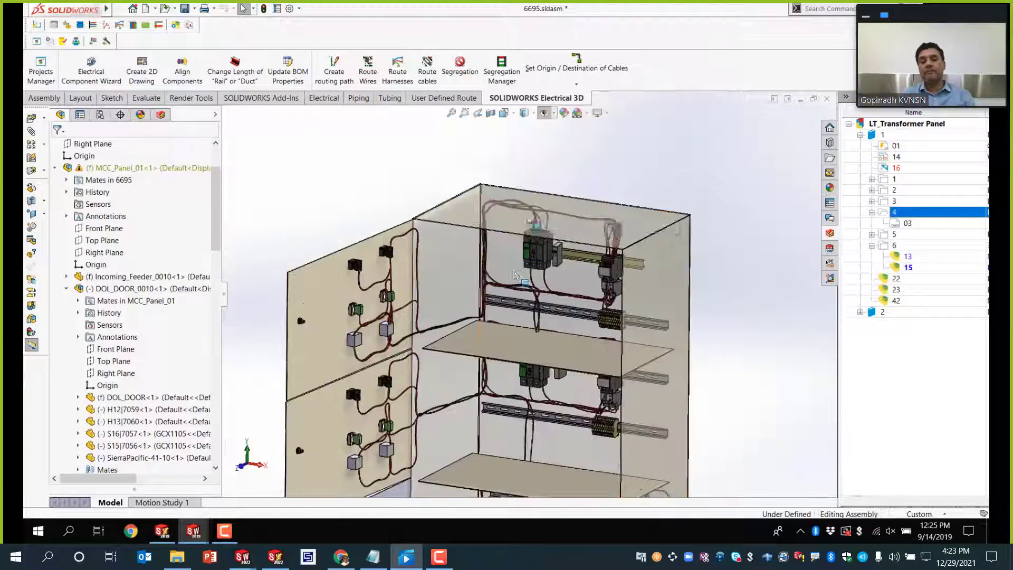
pyautogui.scroll(-6, 514, 275)
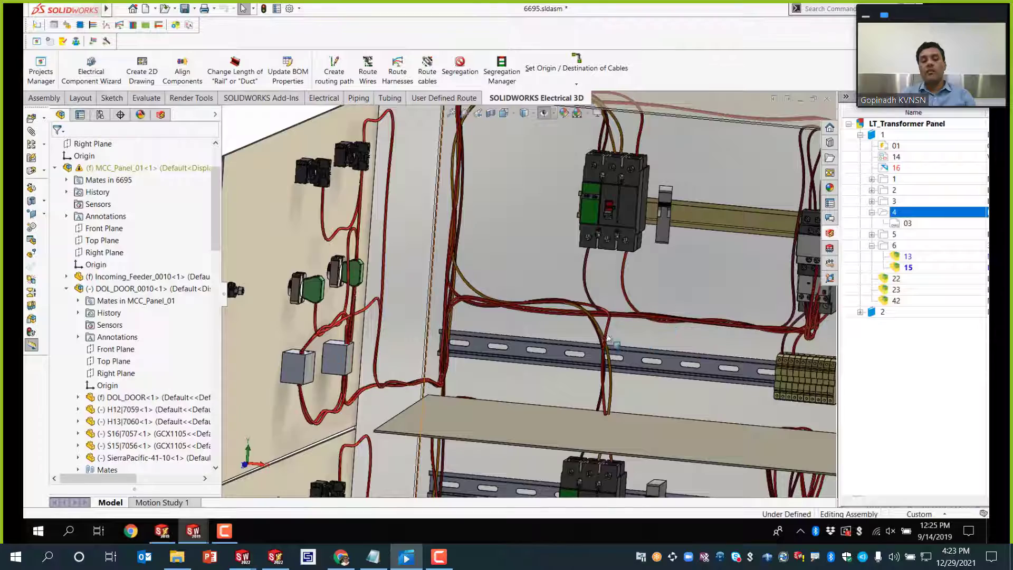
pyautogui.scroll(-6, 678, 338)
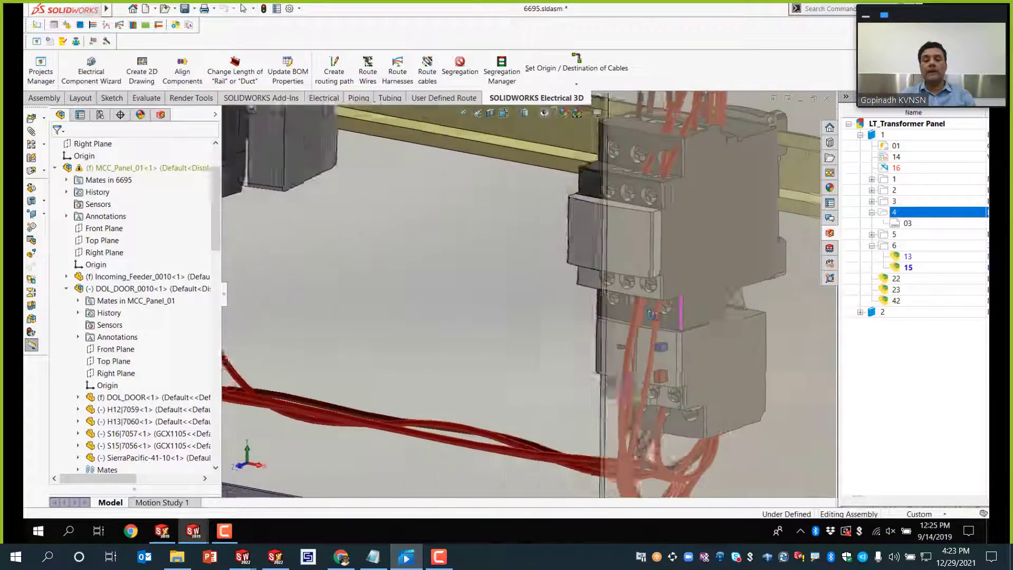
pyautogui.scroll(6, 549, 290)
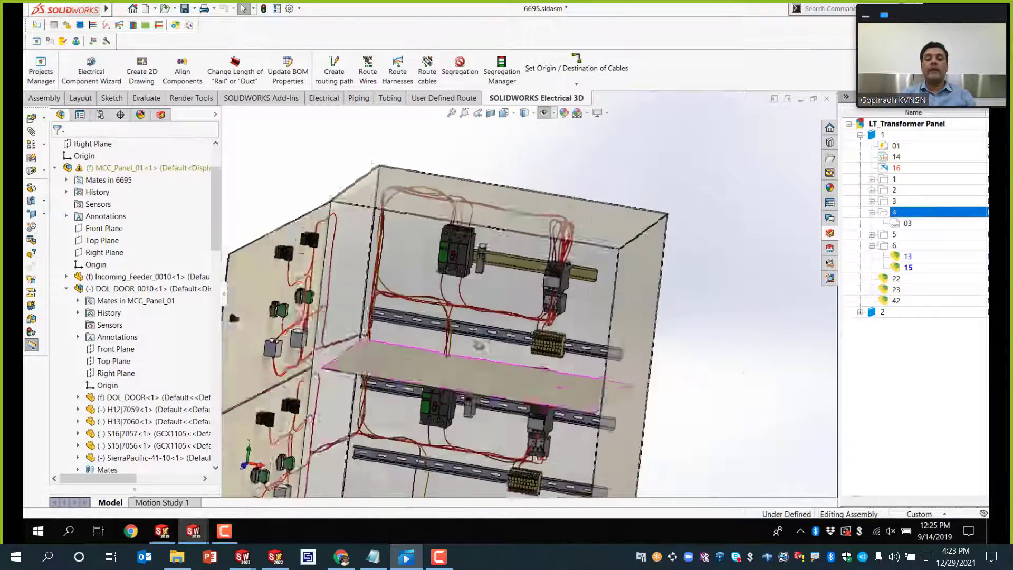
pyautogui.scroll(-8, 490, 345)
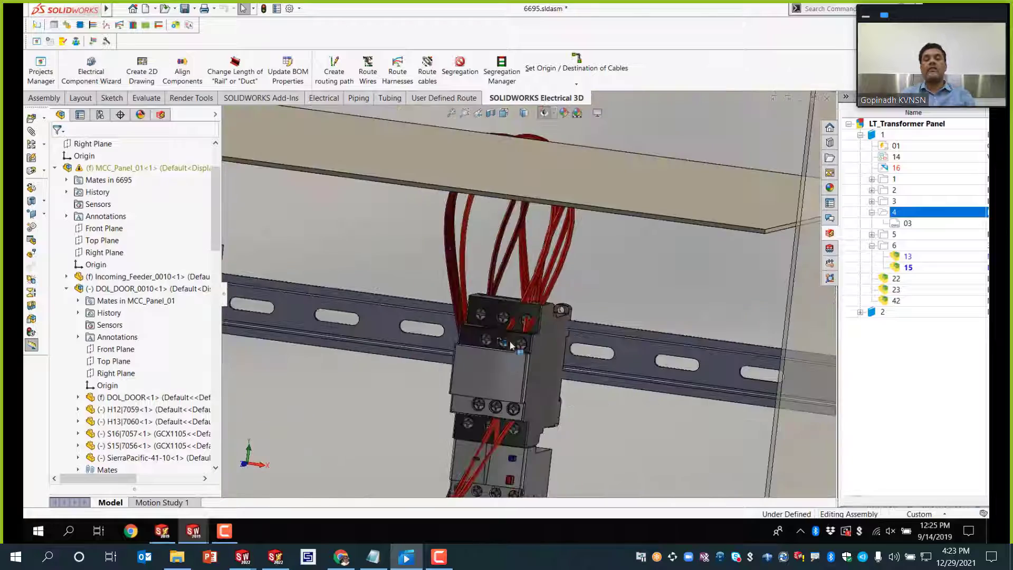
pyautogui.scroll(8, 511, 346)
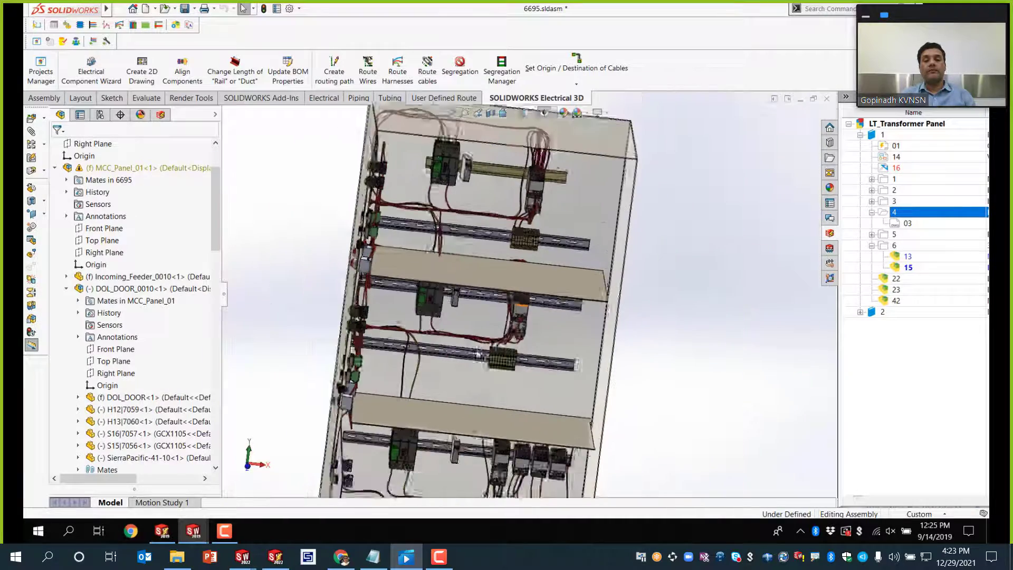
# Step: Inspect the door fronts and the routed wires connecting the push buttons and indicators behind the top door
pyautogui.moveTo(478, 354); pyautogui.dragTo(542, 367, button='middle')
pyautogui.scroll(-4, 578, 313)
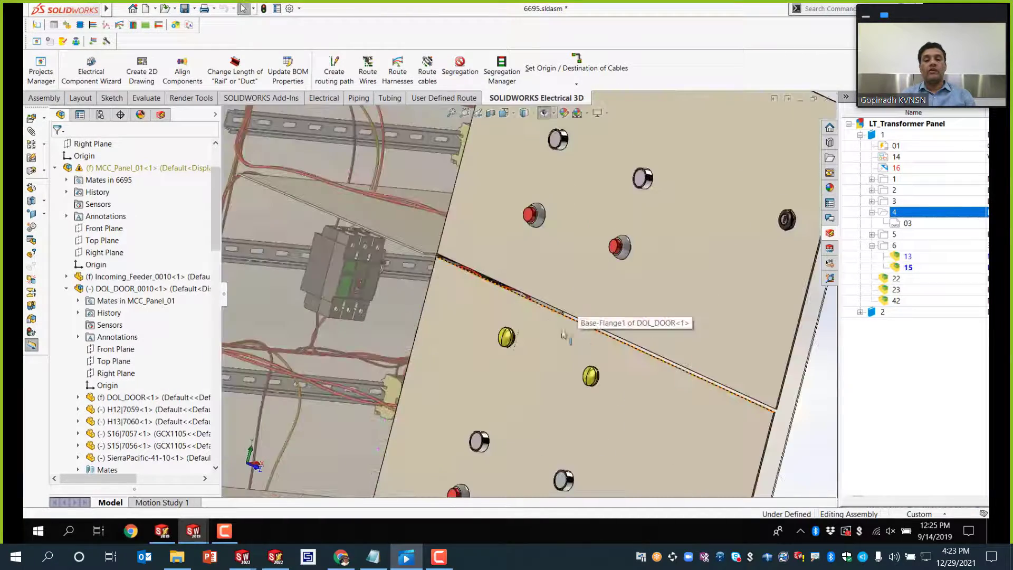
pyautogui.scroll(8, 563, 334)
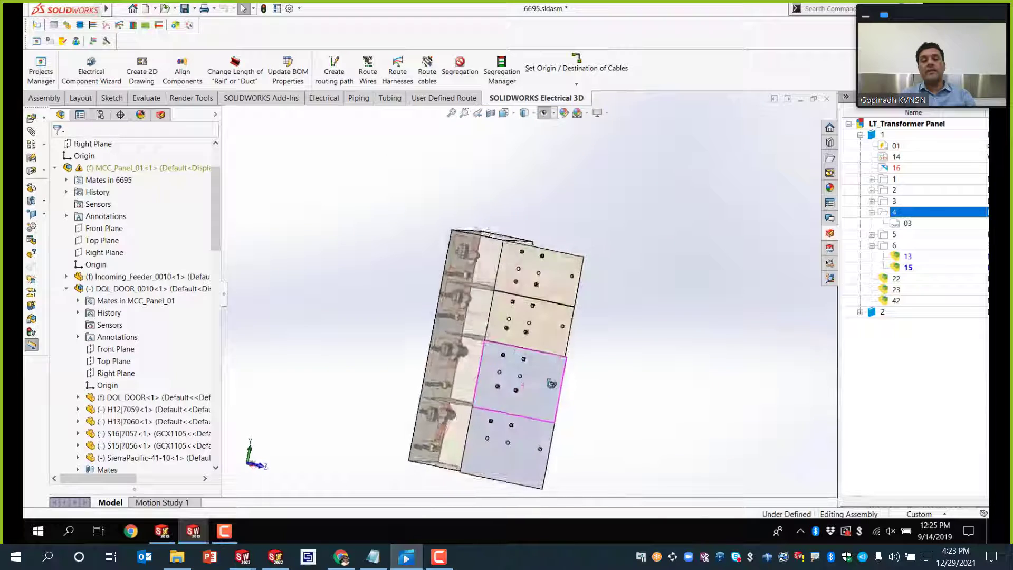
pyautogui.moveTo(551, 383); pyautogui.dragTo(445, 346, button='middle')
pyautogui.scroll(-5, 567, 305)
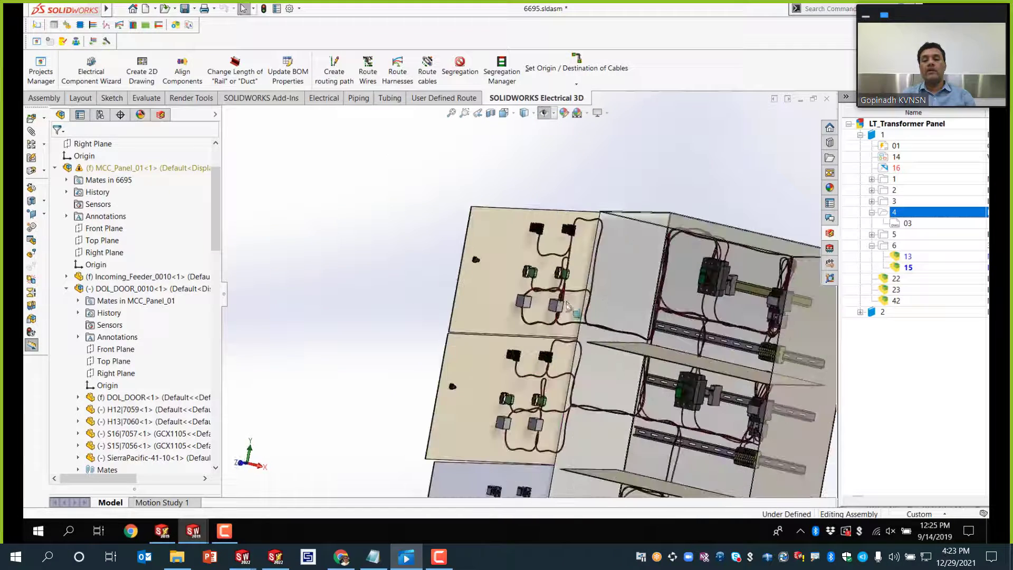
pyautogui.scroll(-6, 567, 305)
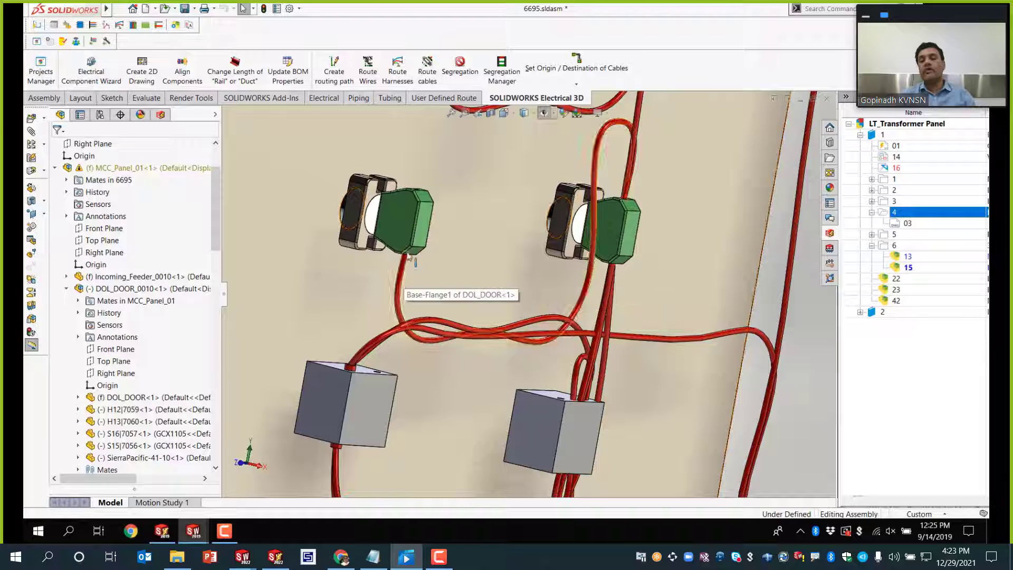
# Step: Examine the wire connections on the door-mounted devices up close and their path back into the panel's compartments
pyautogui.moveTo(467, 258); pyautogui.dragTo(322, 388, button='middle')
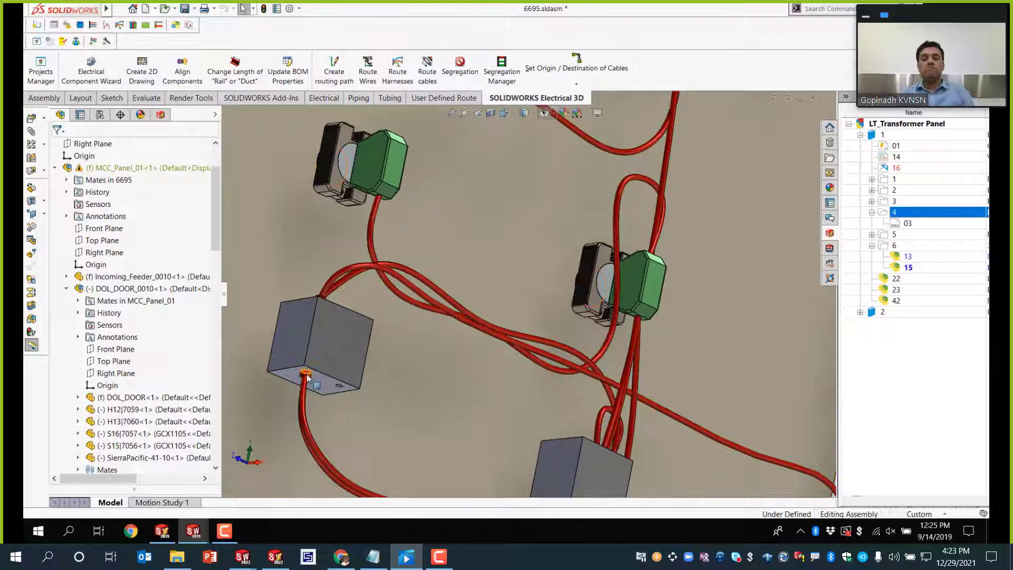
pyautogui.scroll(8, 369, 406)
pyautogui.scroll(3, 527, 406)
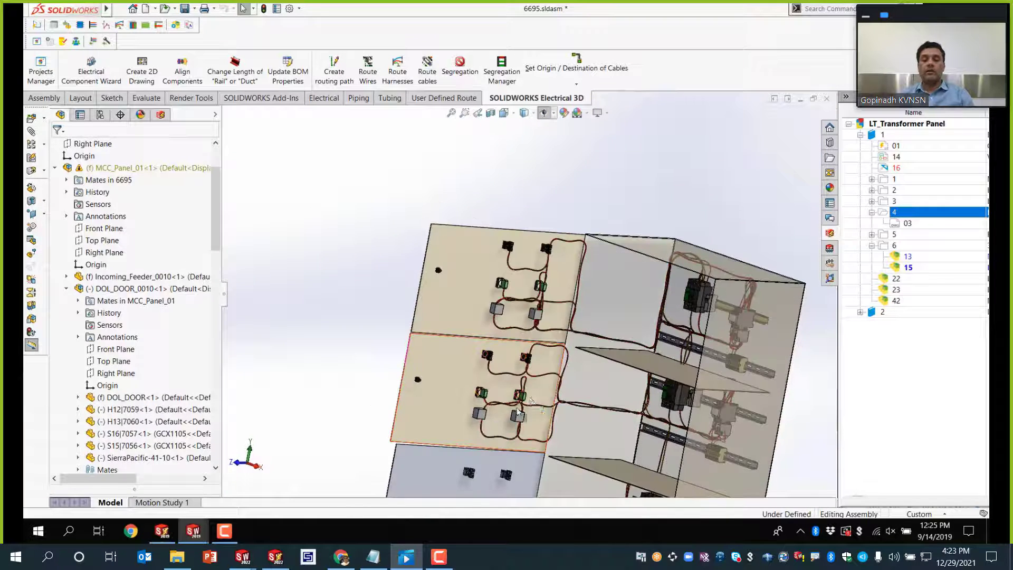
# Step: Orient the 6695 assembly to isometric and save it together with all modified harness and cable models
pyautogui.press('space')
pyautogui.click(570, 390)
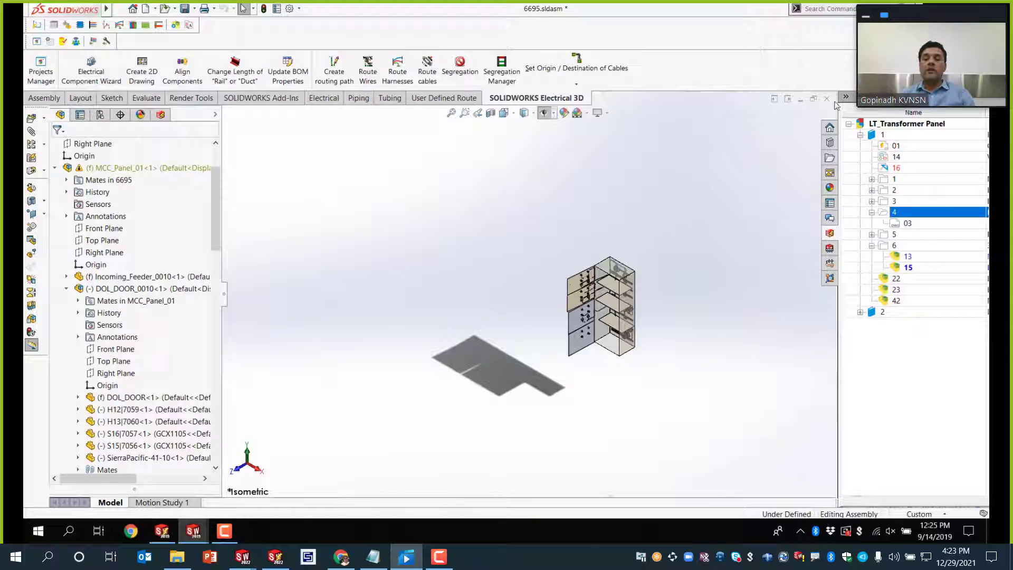
pyautogui.click(187, 11)
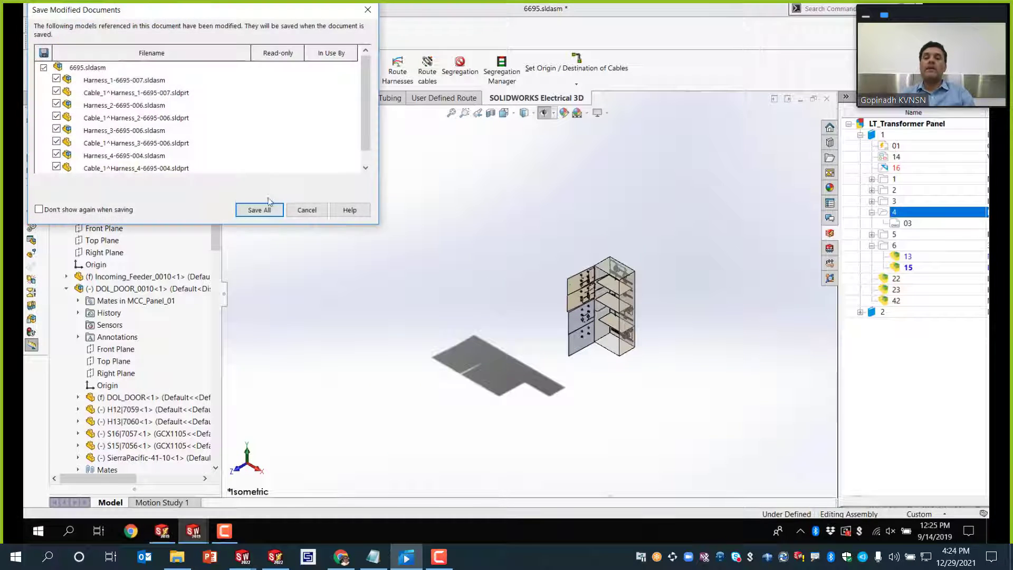
pyautogui.click(260, 207)
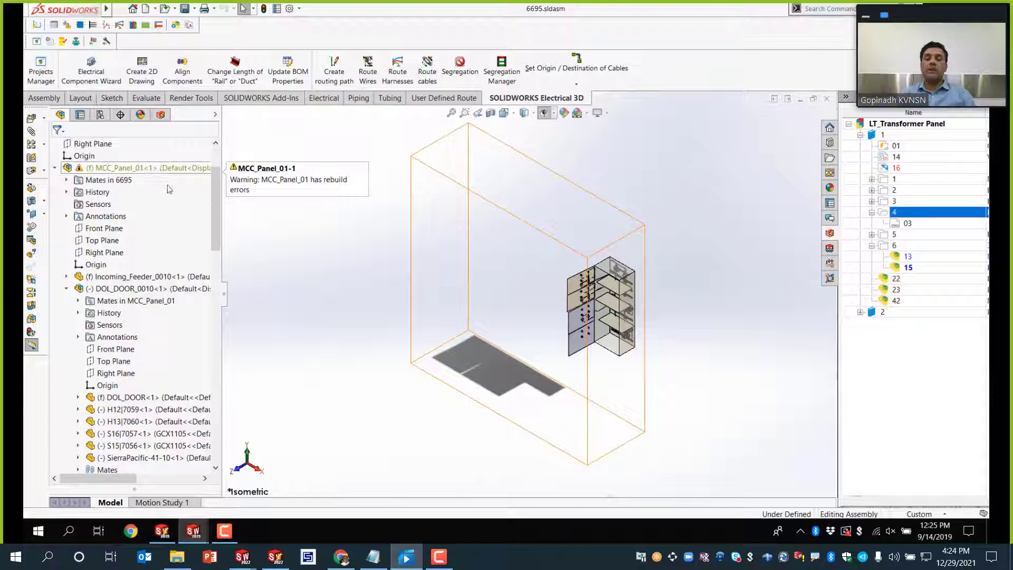
# Step: Review the saved 6695 assembly's tree and the complete wired MCC panel with its open doors
pyautogui.scroll(2, 132, 164)
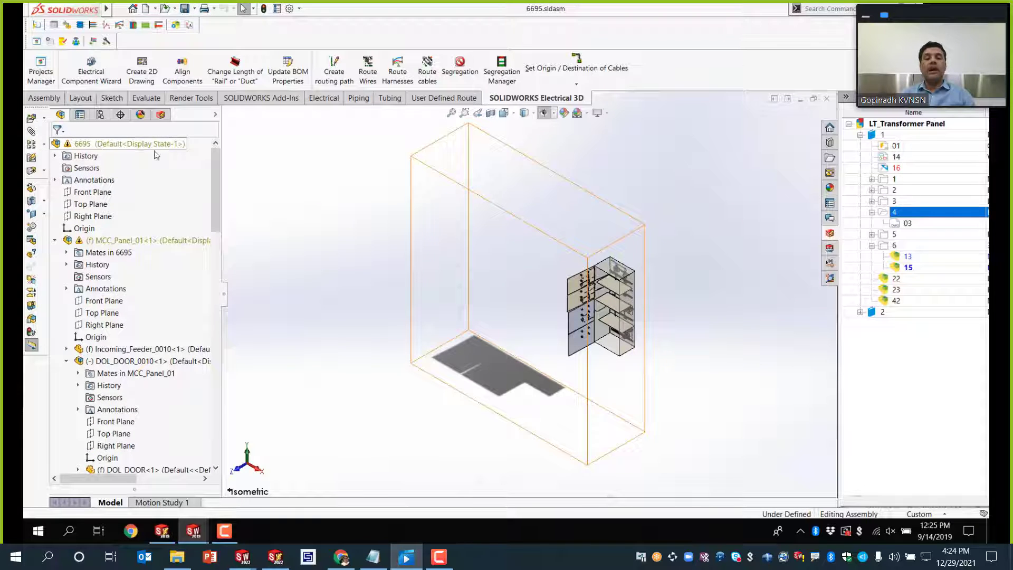
pyautogui.moveTo(622, 359); pyautogui.dragTo(631, 280, button='middle')
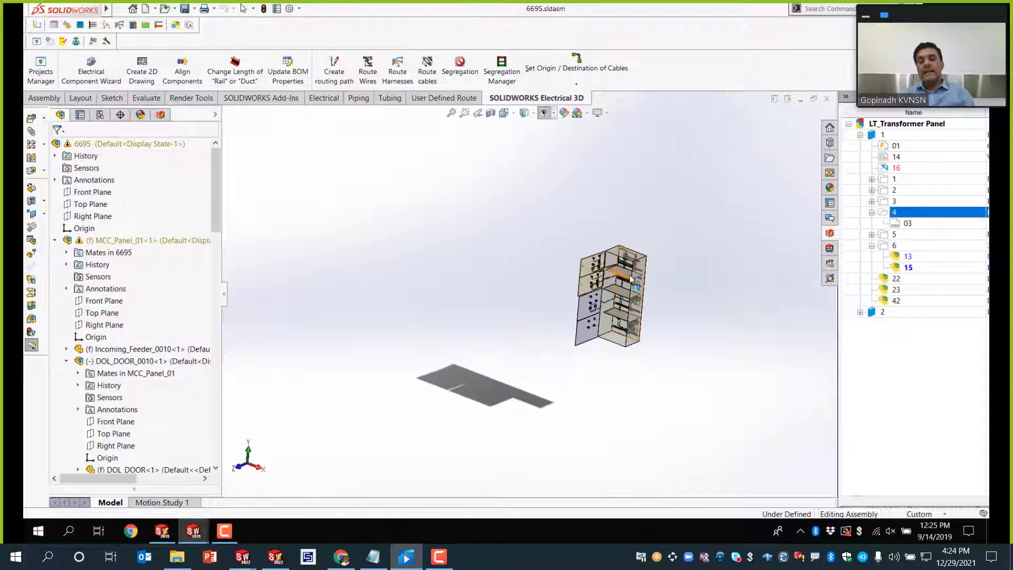
pyautogui.scroll(-5, 631, 280)
pyautogui.scroll(3, 638, 258)
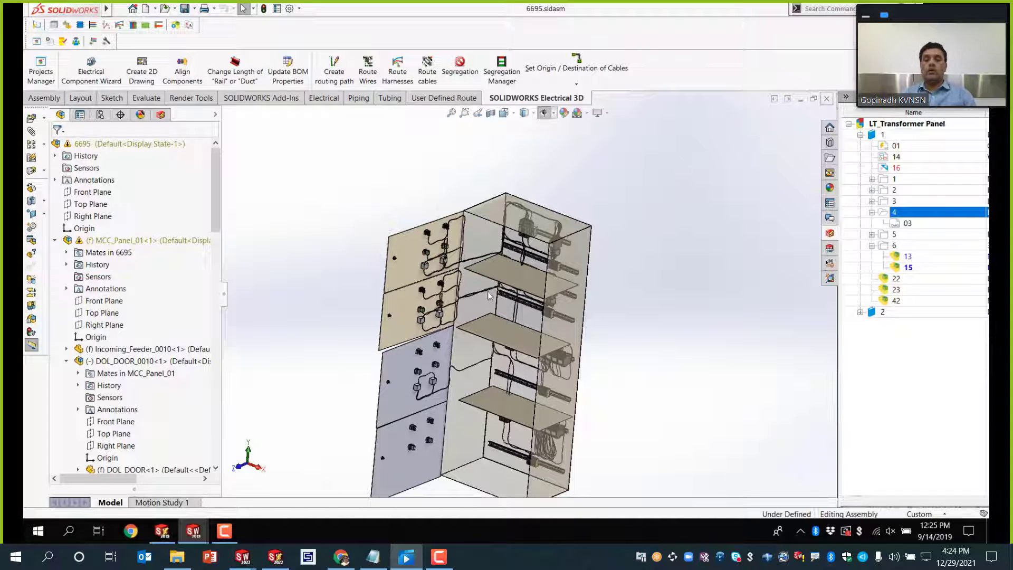
# Step: Switch to the 6693 assembly, dismiss its error report and orient the model to the front view
pyautogui.hotkey('ctrl', 'Tab')
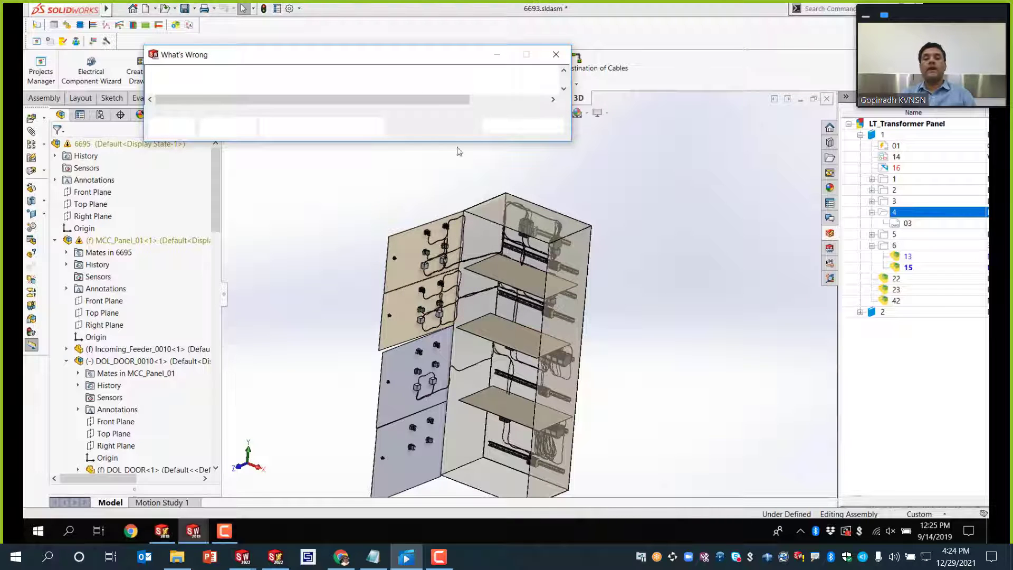
pyautogui.click(502, 126)
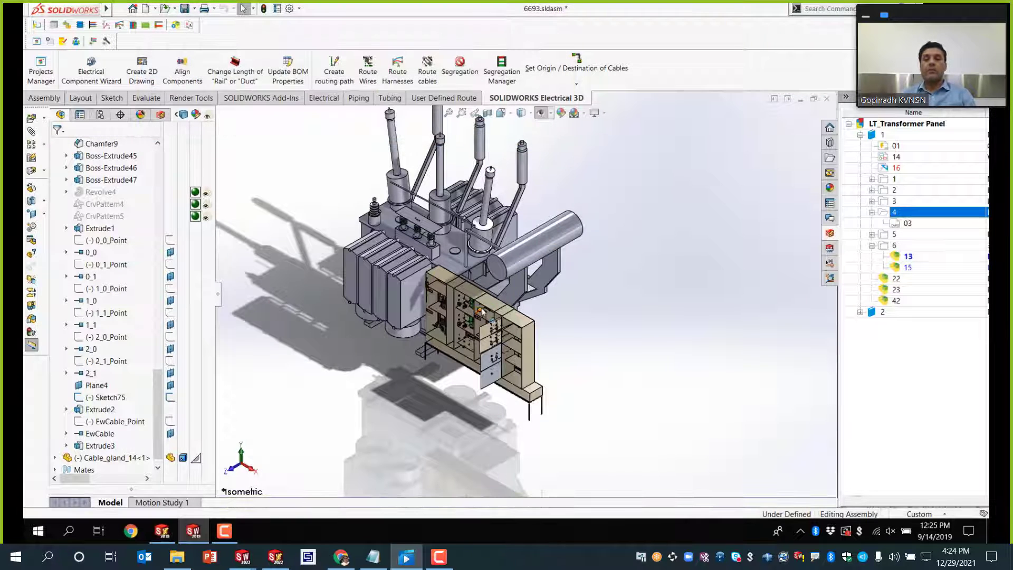
pyautogui.scroll(2, 495, 334)
pyautogui.moveTo(495, 334); pyautogui.dragTo(505, 292, button='middle')
pyautogui.press('space')
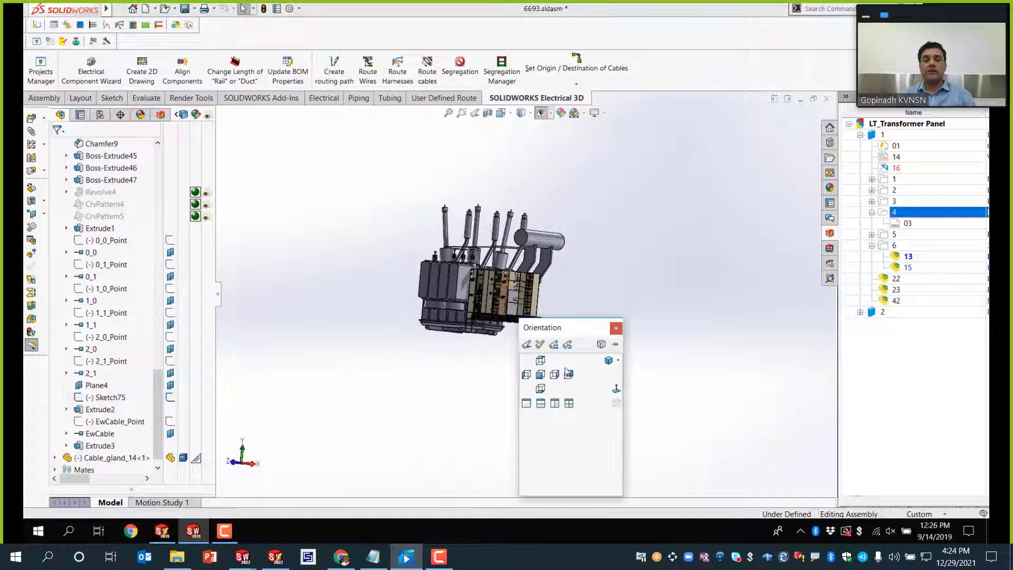
pyautogui.click(543, 375)
# Step: Inspect the transformer and the adjoining row of LT panel compartments in the 6693 assembly
pyautogui.scroll(-5, 533, 266)
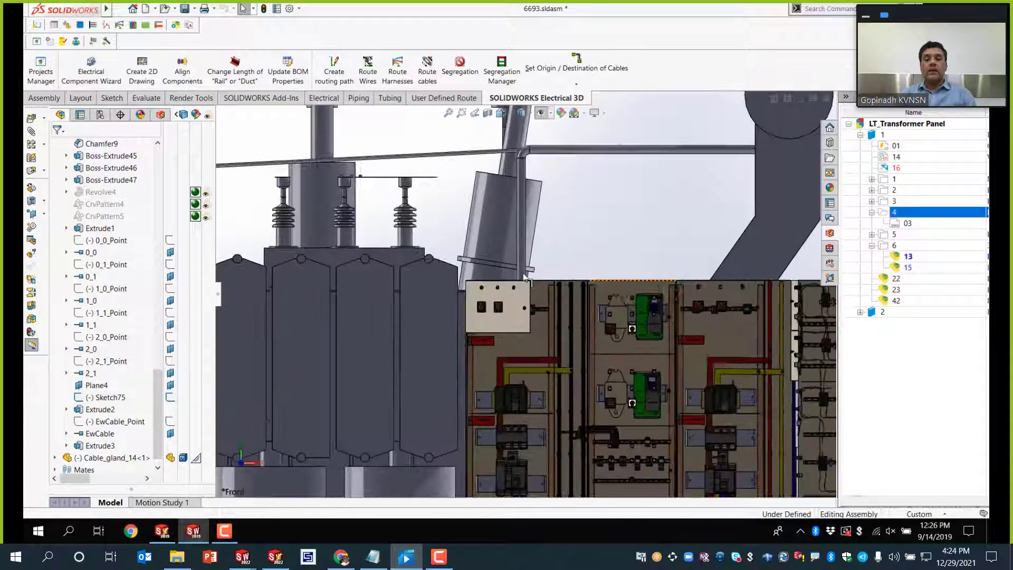
pyautogui.moveTo(532, 267); pyautogui.dragTo(520, 291, button='middle')
pyautogui.scroll(5, 521, 292)
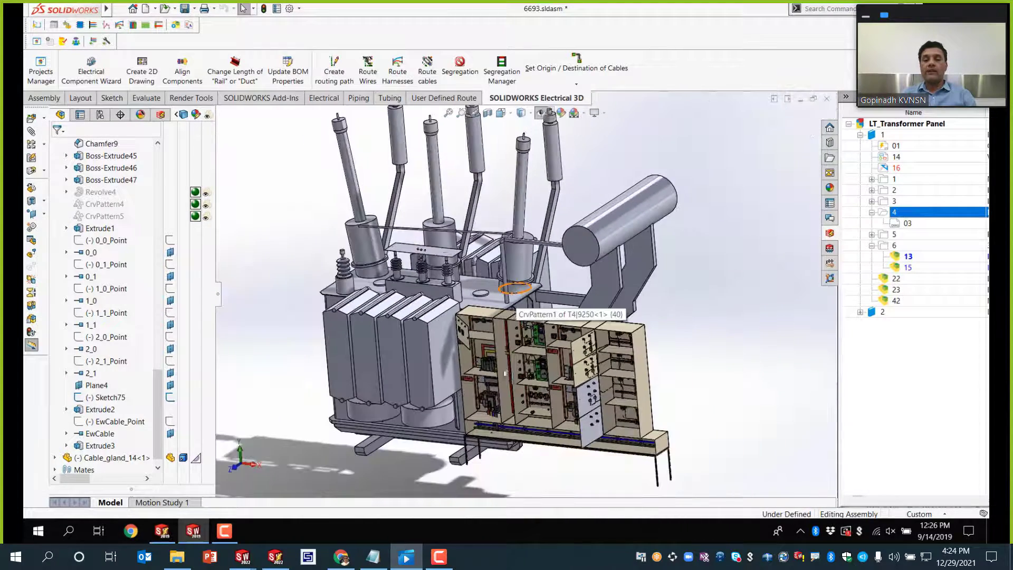
pyautogui.moveTo(508, 372); pyautogui.dragTo(537, 361, button='middle')
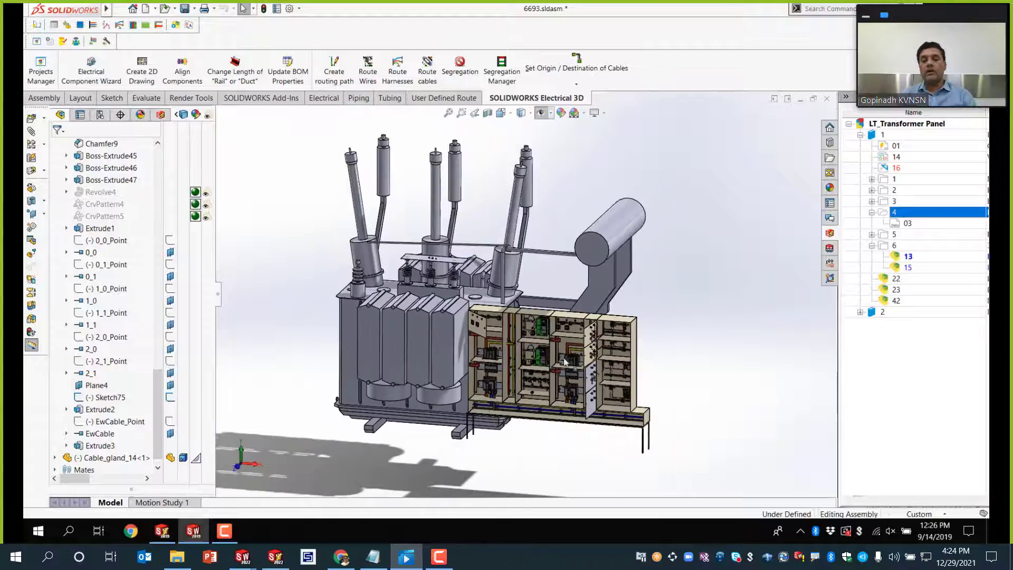
pyautogui.scroll(-4, 575, 359)
pyautogui.scroll(-2, 589, 339)
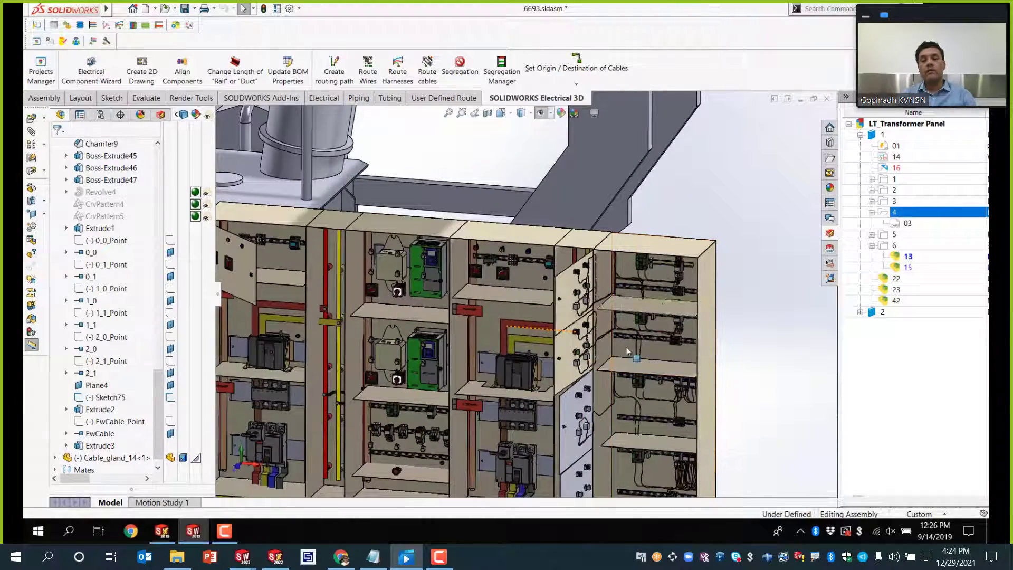
# Step: Select the top face of the end MCC panel's enclosure to locate its component in the assembly tree
pyautogui.scroll(3, 628, 350)
pyautogui.moveTo(628, 351); pyautogui.dragTo(645, 261, button='middle')
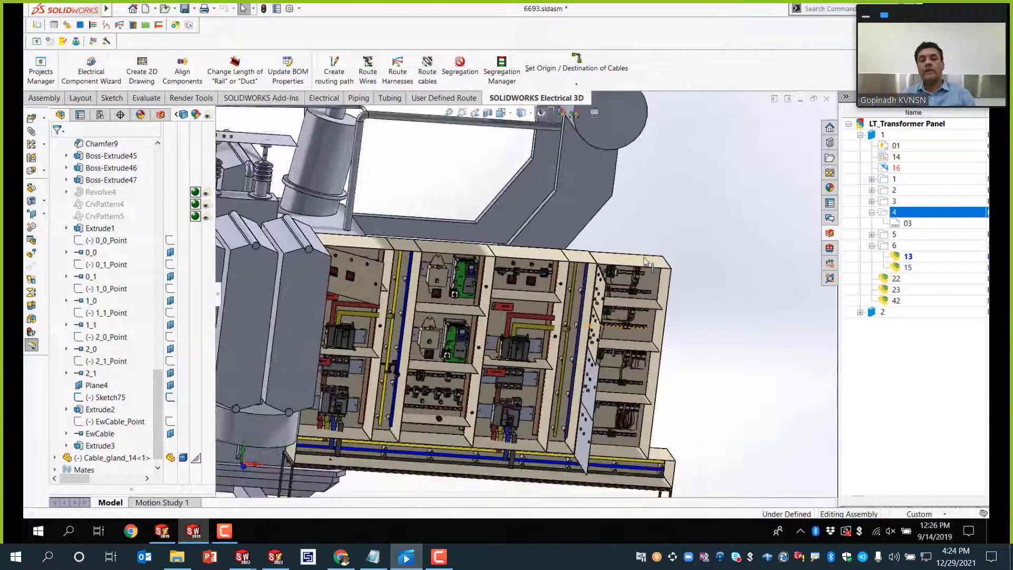
pyautogui.click(627, 268)
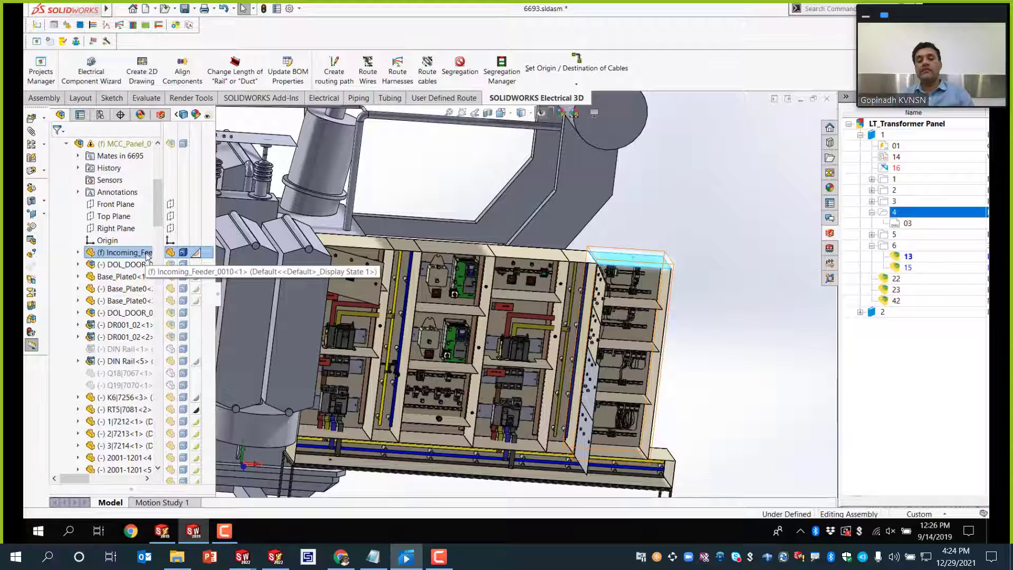
# Step: Examine the red and yellow phase busbars running from the first incomer's upper breaker to the vertical busbars
pyautogui.moveTo(627, 373); pyautogui.dragTo(559, 343, button='middle')
pyautogui.scroll(-8, 420, 302)
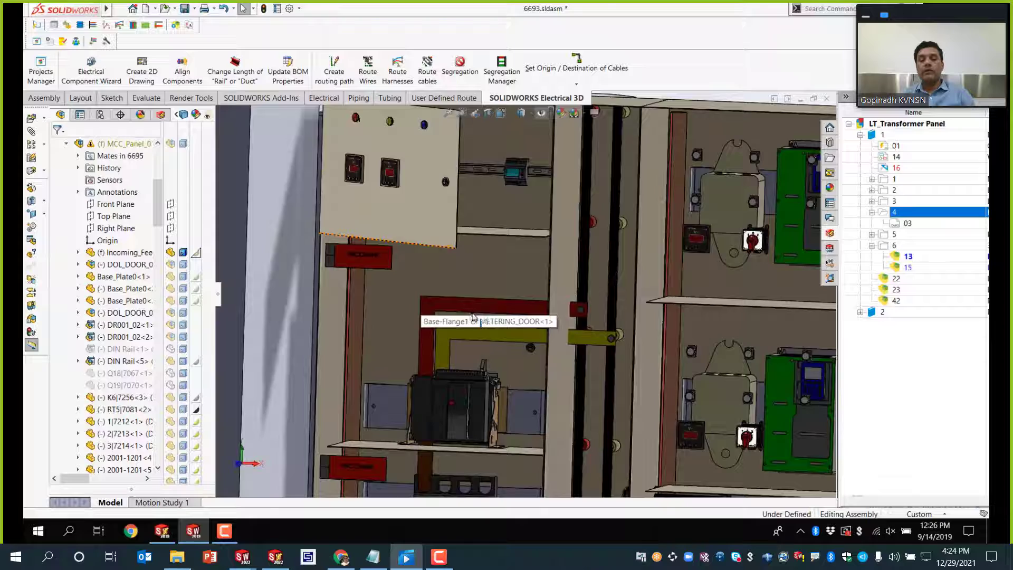
pyautogui.scroll(-2, 471, 308)
pyautogui.click(470, 302)
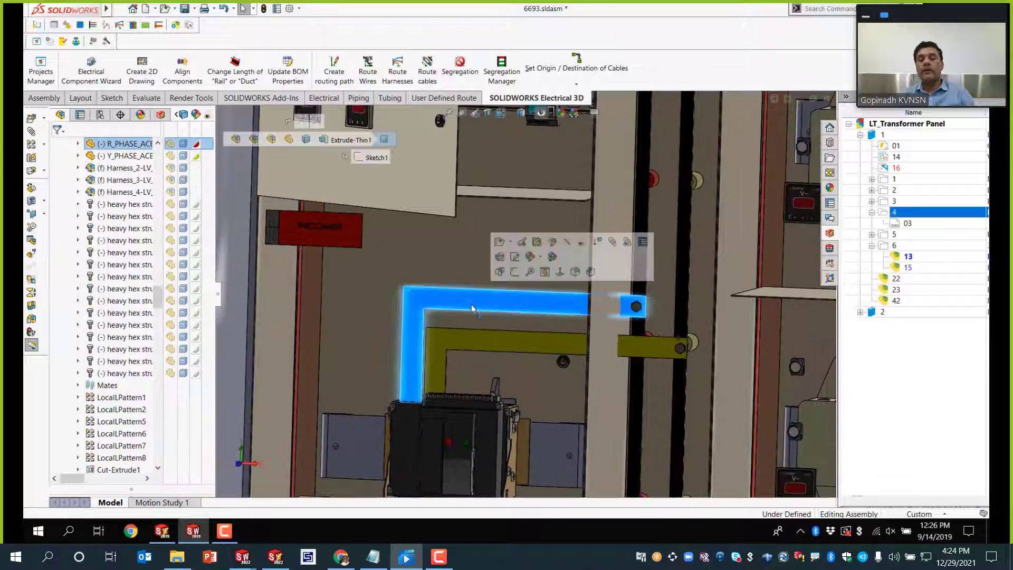
pyautogui.click(479, 337)
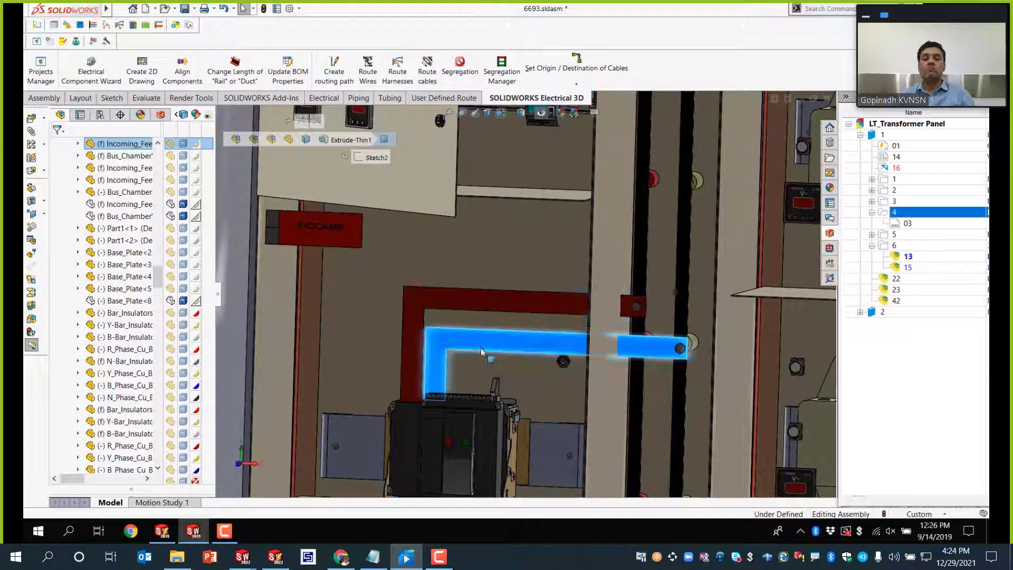
# Step: Identify the red, yellow, blue and black busbars below the first incomer's lower breaker by selecting each in turn
pyautogui.scroll(3, 506, 364)
pyautogui.scroll(3, 506, 360)
pyautogui.scroll(-6, 485, 422)
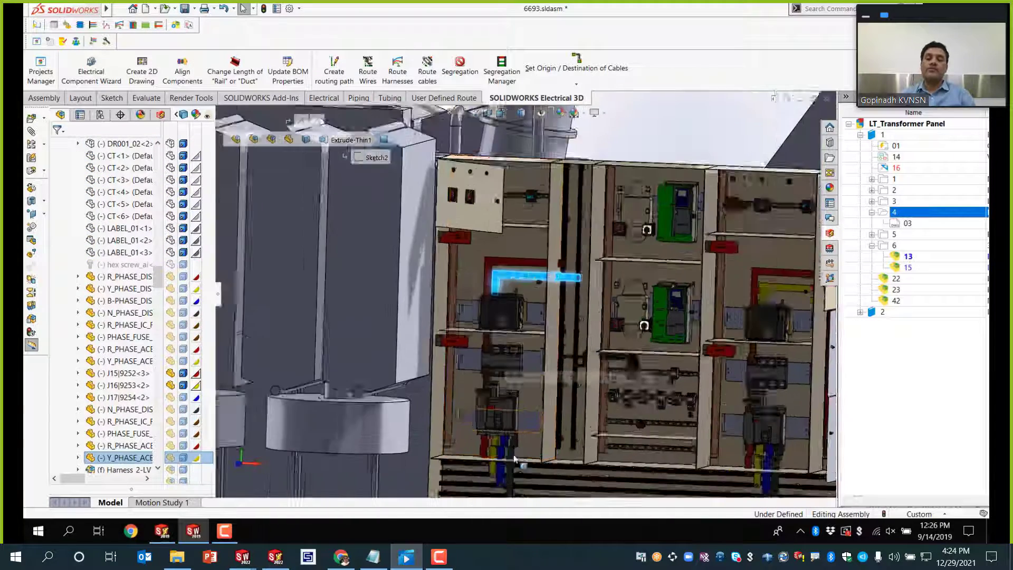
pyautogui.click(445, 401)
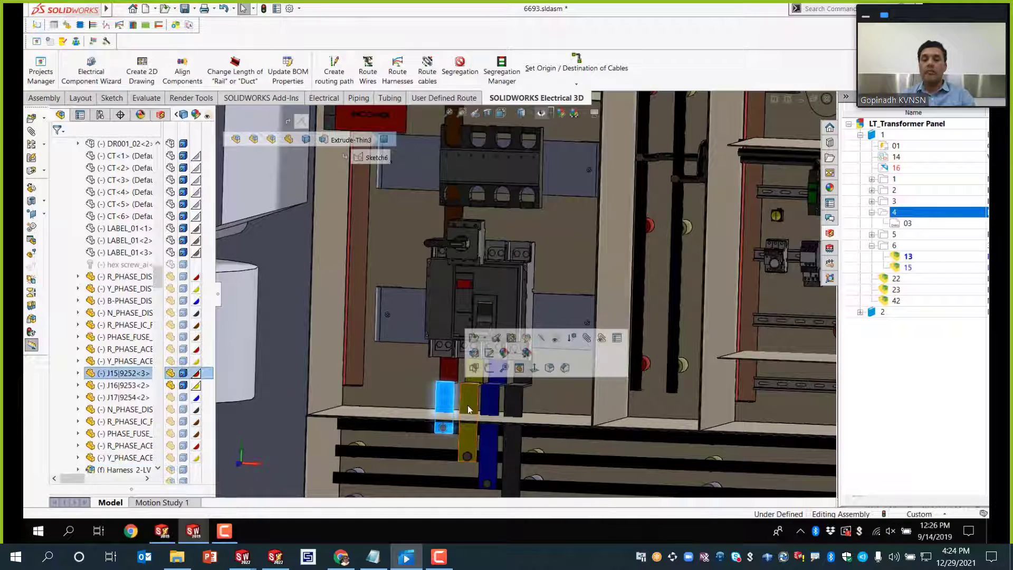
pyautogui.click(470, 398)
pyautogui.click(491, 401)
pyautogui.click(515, 407)
# Step: Inspect how the phase and neutral droppers bolt onto the horizontal busbars in the bottom bus chamber
pyautogui.scroll(5, 533, 316)
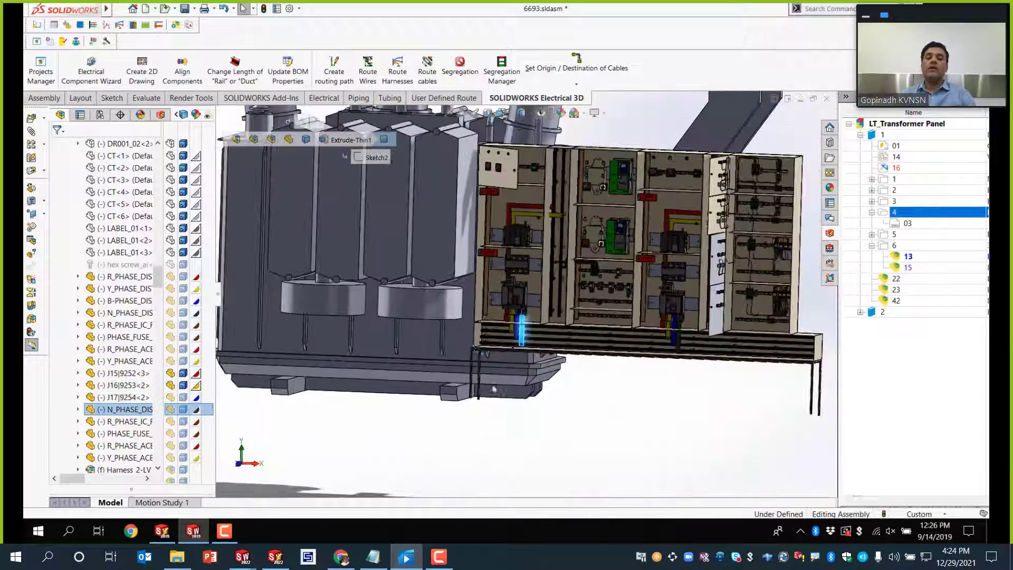
pyautogui.scroll(-6, 519, 330)
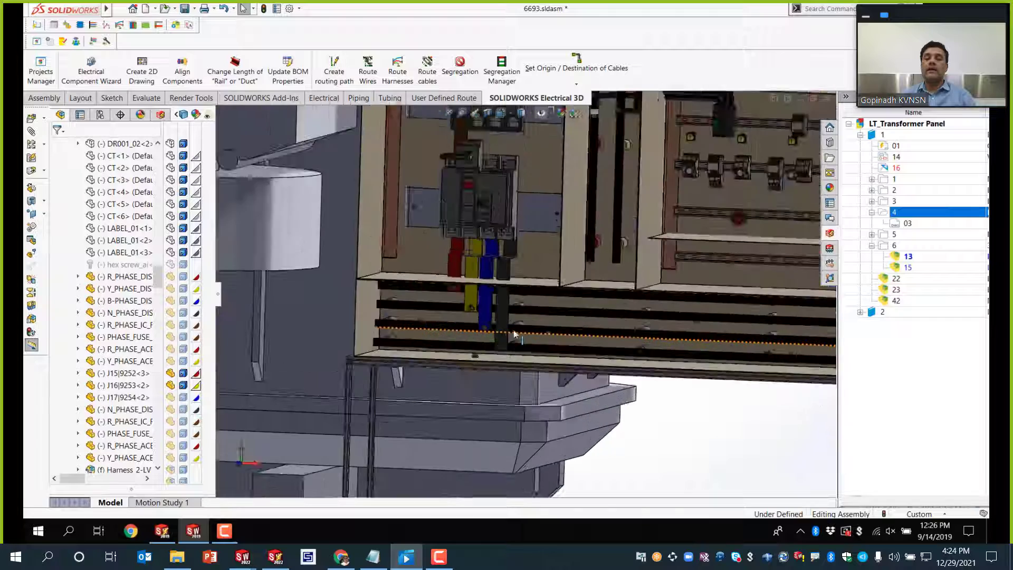
pyautogui.moveTo(455, 303); pyautogui.dragTo(413, 286, button='middle')
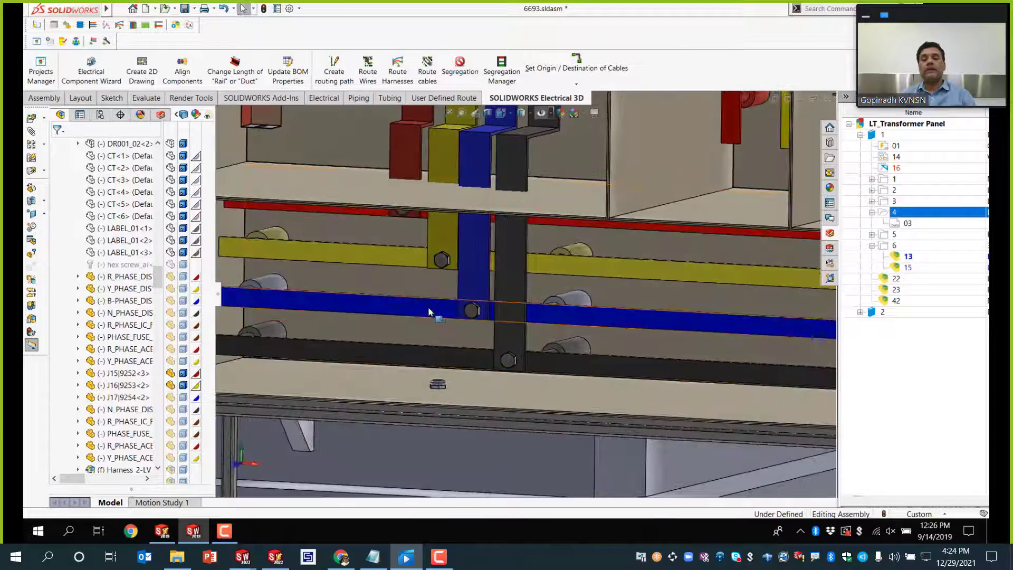
pyautogui.scroll(2, 416, 245)
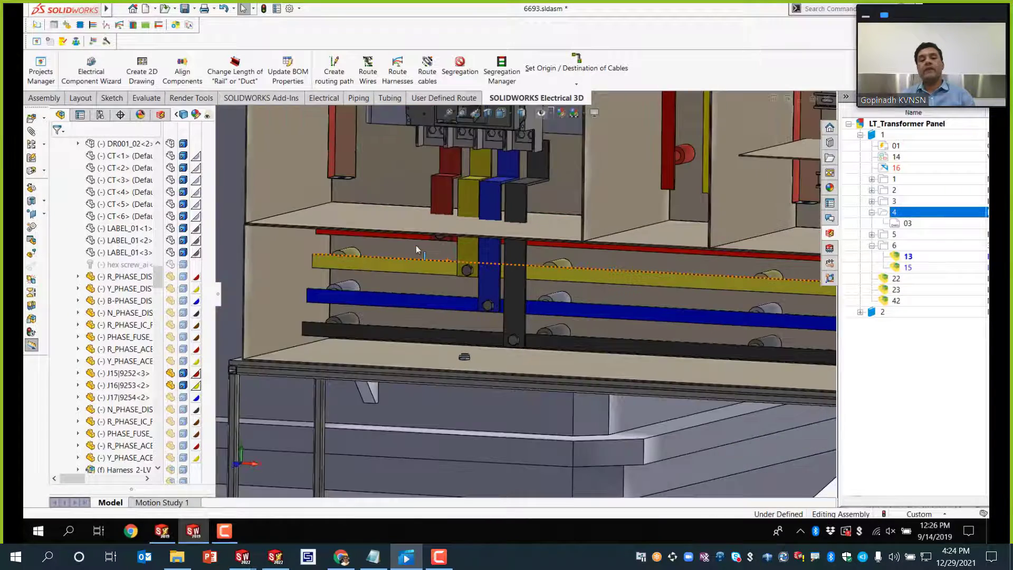
pyautogui.moveTo(416, 246); pyautogui.dragTo(392, 227, button='middle')
pyautogui.scroll(6, 442, 355)
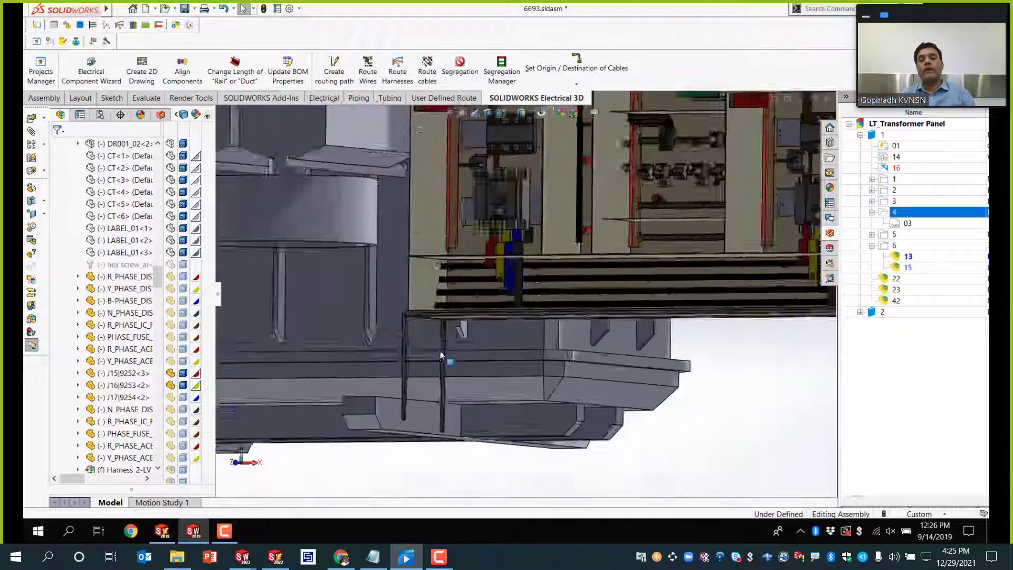
pyautogui.moveTo(442, 356); pyautogui.dragTo(449, 381, button='middle')
pyautogui.scroll(3, 596, 360)
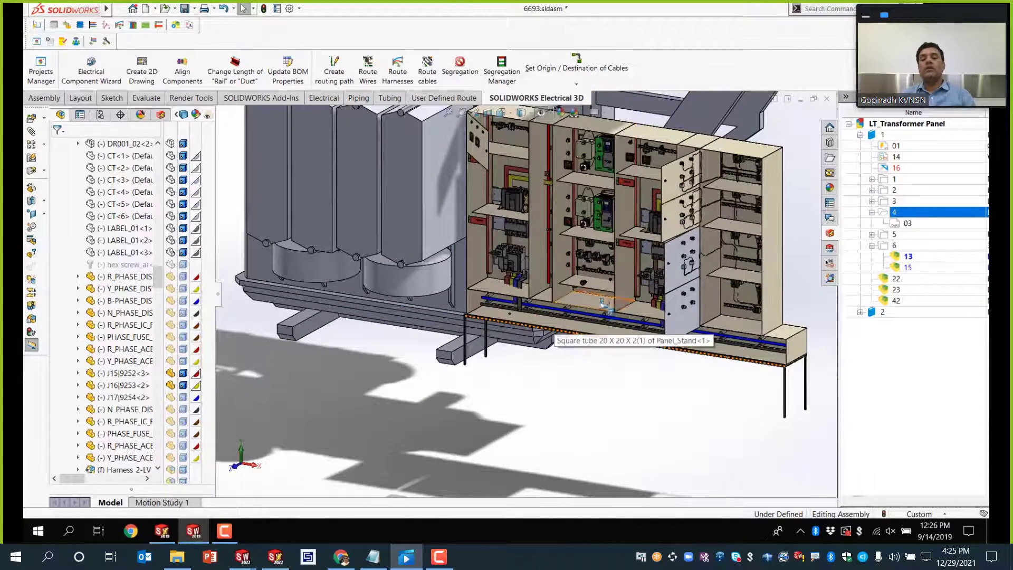
# Step: Inspect the vertical busbars and the two green drive compartments with their rotary switches and meters
pyautogui.moveTo(595, 355); pyautogui.dragTo(579, 237, button='middle')
pyautogui.scroll(-3, 583, 272)
pyautogui.scroll(3, 562, 267)
pyautogui.scroll(-8, 579, 237)
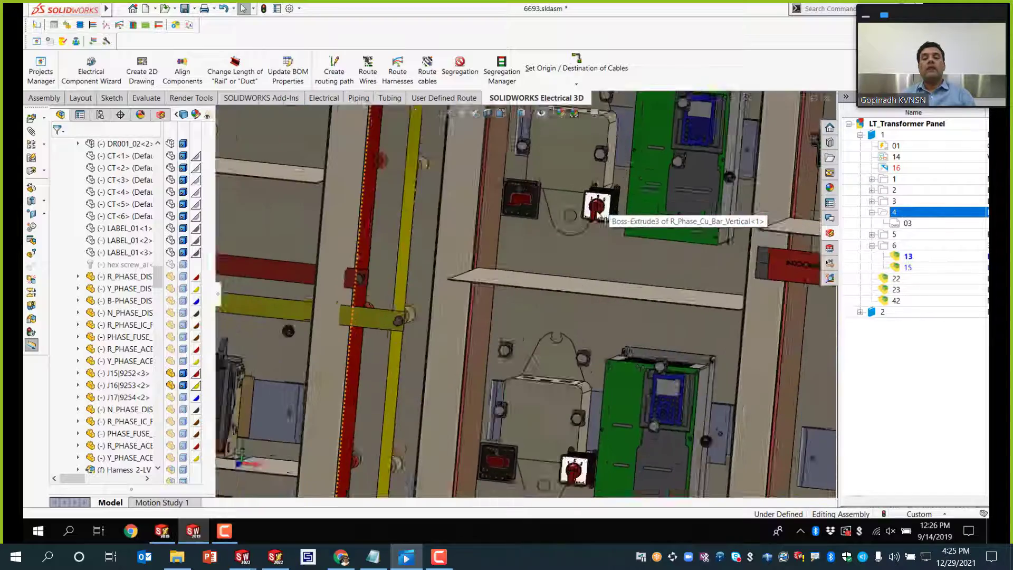
pyautogui.moveTo(606, 278); pyautogui.dragTo(607, 231, button='middle')
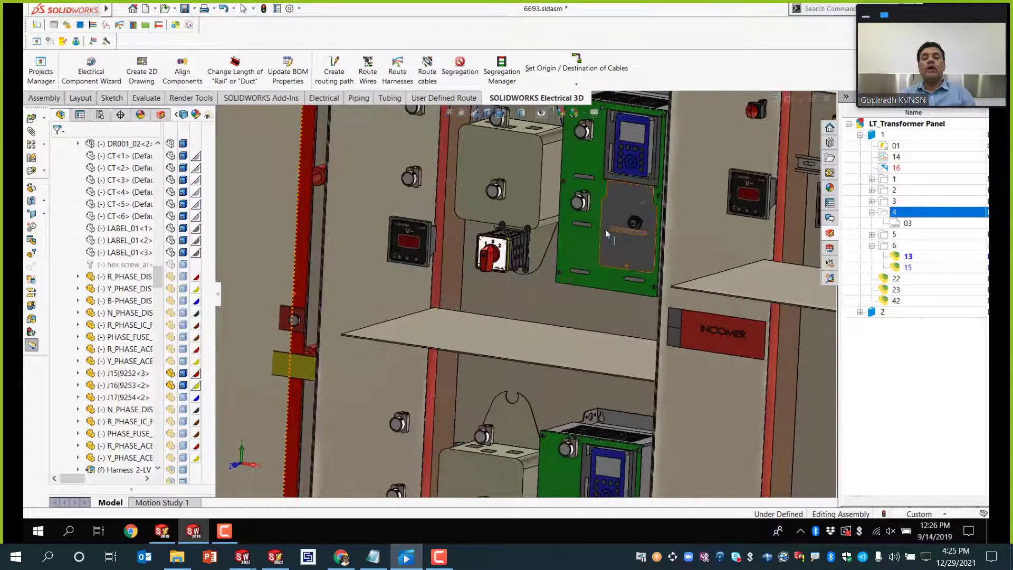
pyautogui.scroll(5, 571, 348)
pyautogui.scroll(-5, 642, 324)
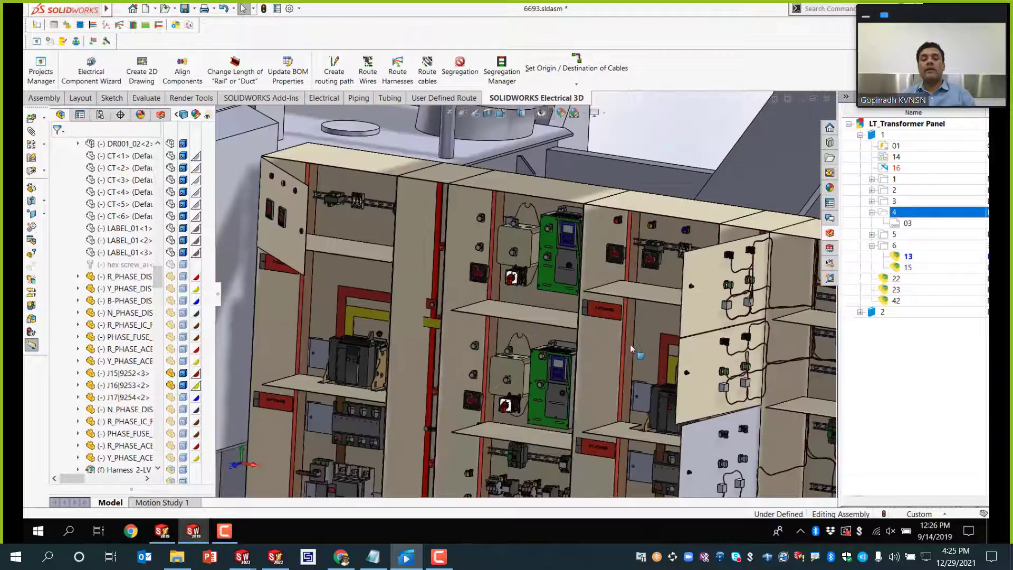
# Step: Examine the second incomer's label and the digital meters mounted in the compartment above it
pyautogui.scroll(-3, 613, 310)
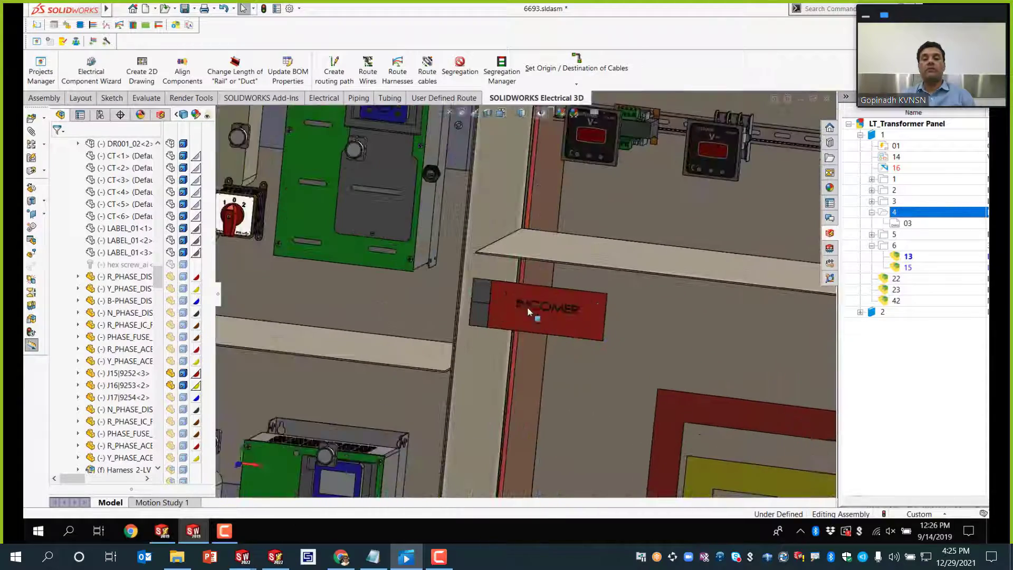
pyautogui.scroll(5, 552, 318)
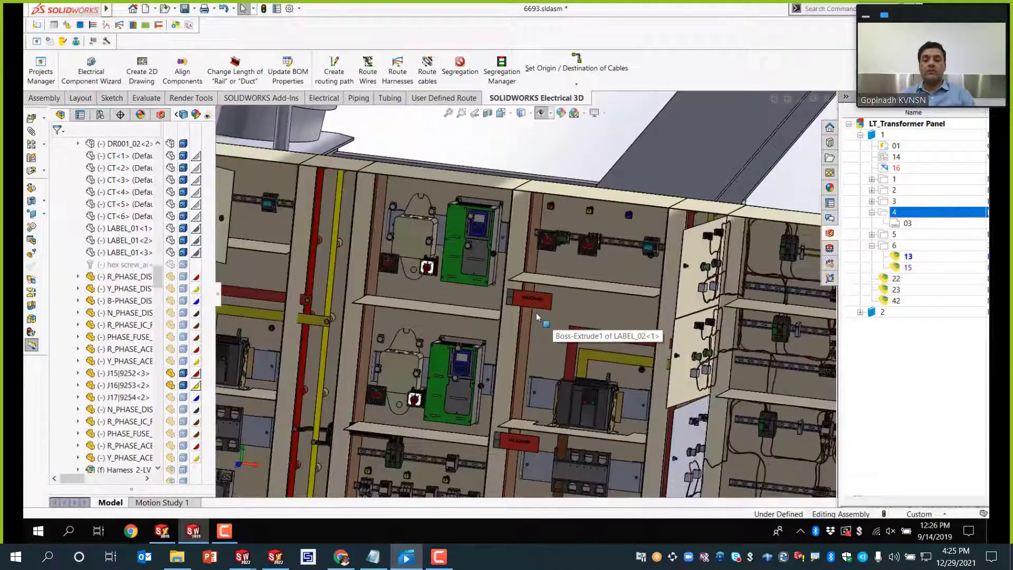
pyautogui.scroll(-10, 544, 285)
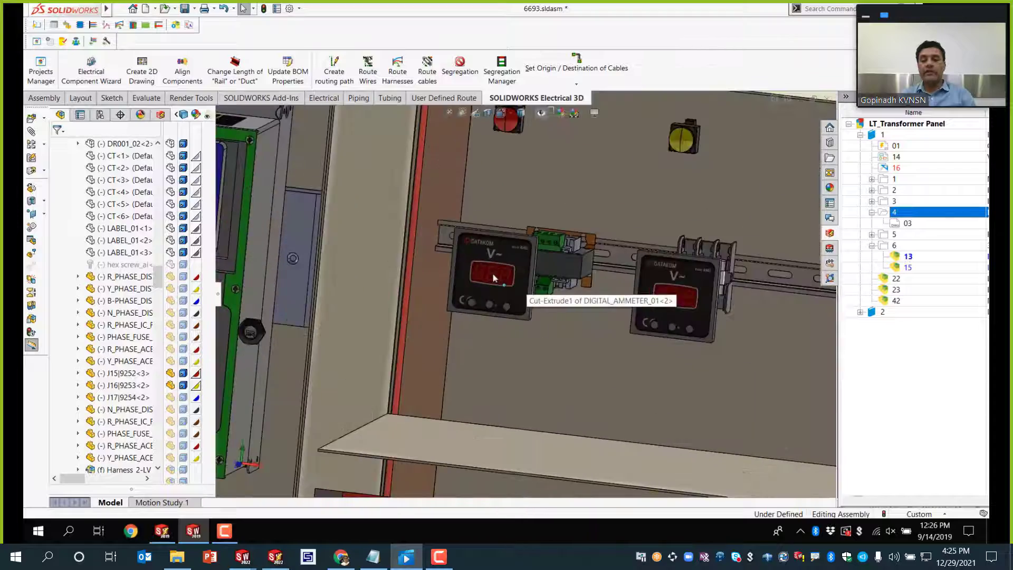
pyautogui.scroll(5, 498, 289)
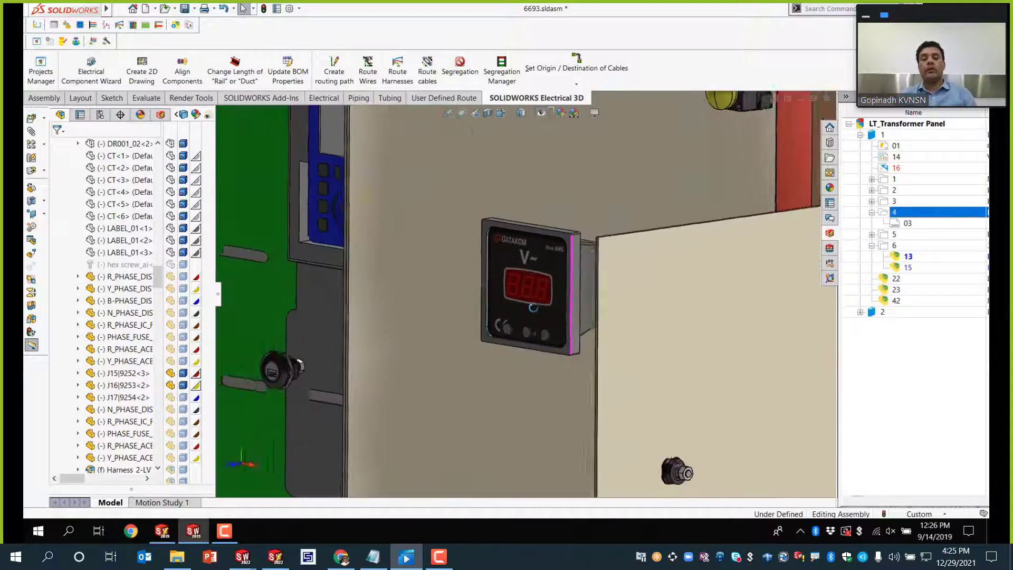
# Step: Inspect the second incomer's lower breaker and the coloured droppers running from it to the horizontal busbars
pyautogui.scroll(7, 653, 311)
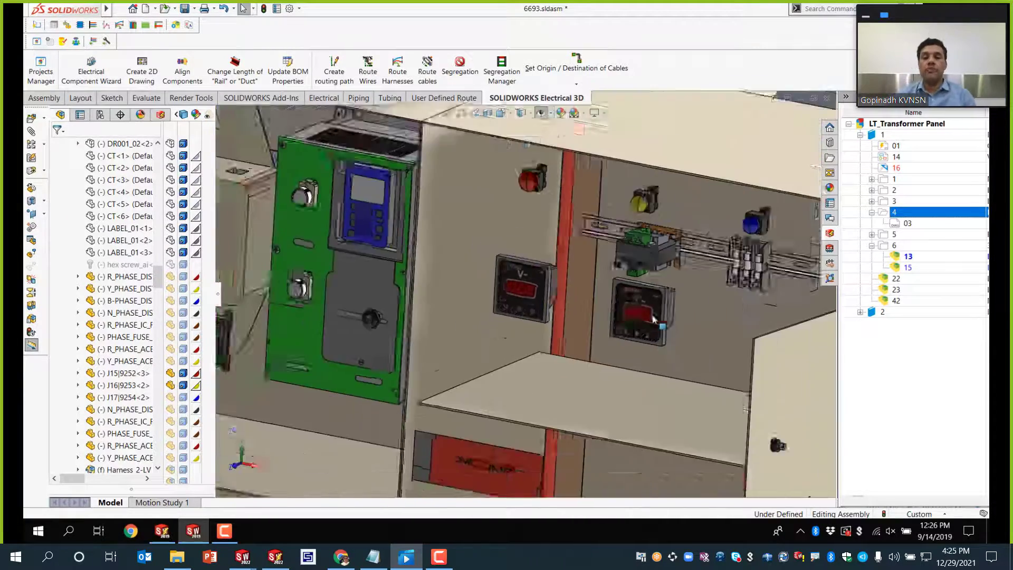
pyautogui.moveTo(644, 390); pyautogui.dragTo(647, 362, button='middle')
pyautogui.scroll(8, 647, 363)
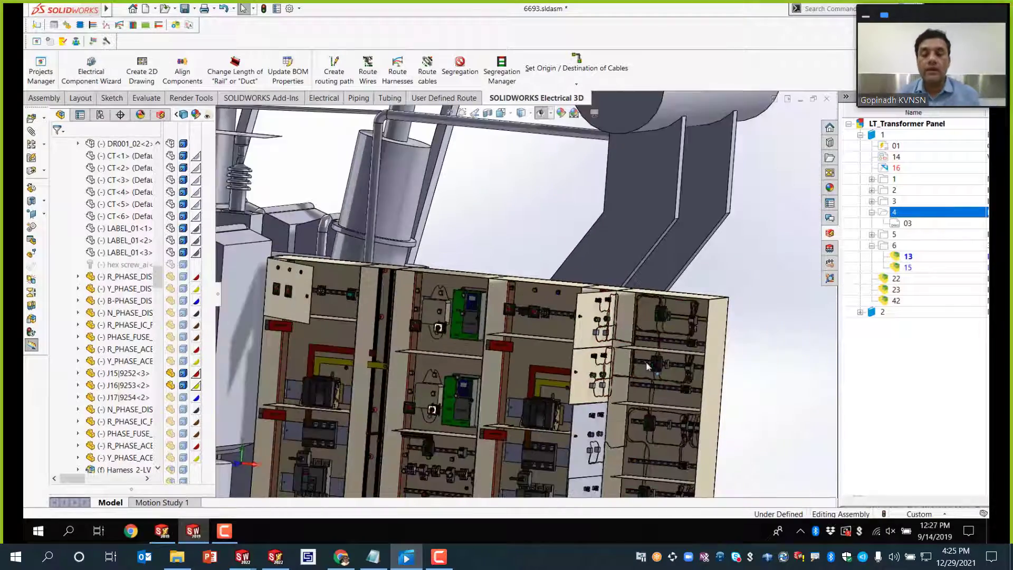
pyautogui.scroll(-2, 531, 370)
pyautogui.scroll(-8, 532, 369)
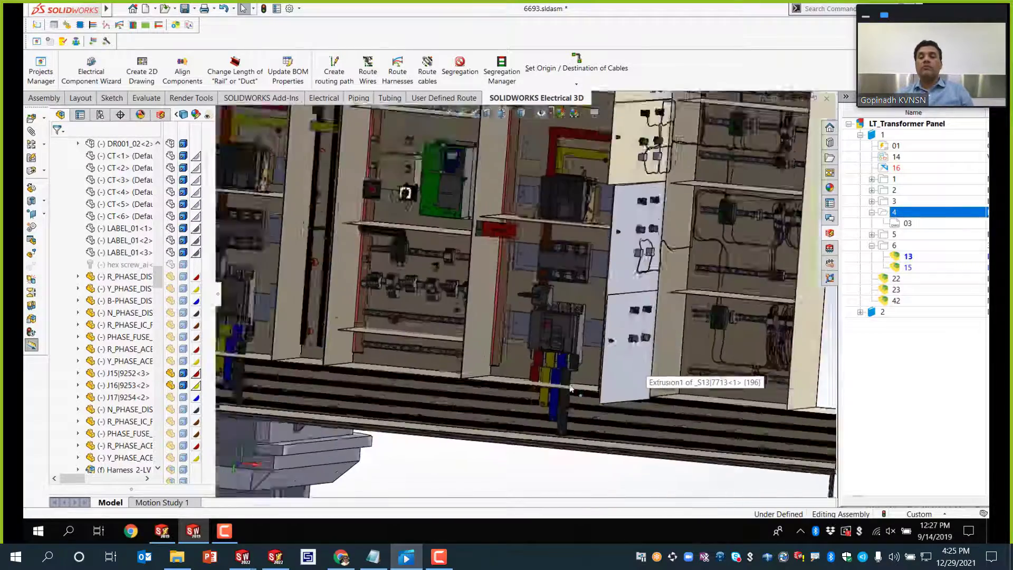
pyautogui.click(551, 234)
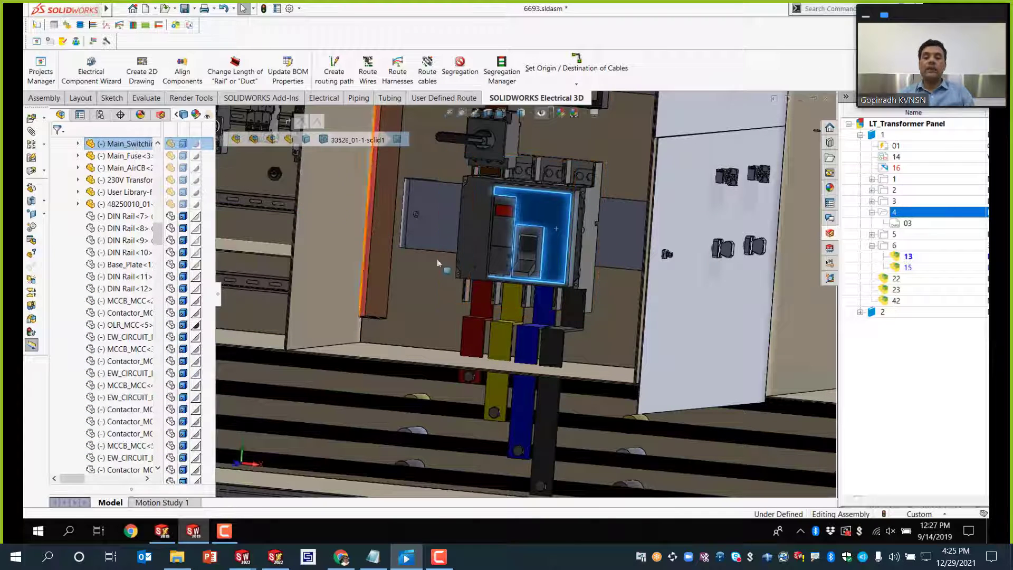
pyautogui.scroll(5, 522, 338)
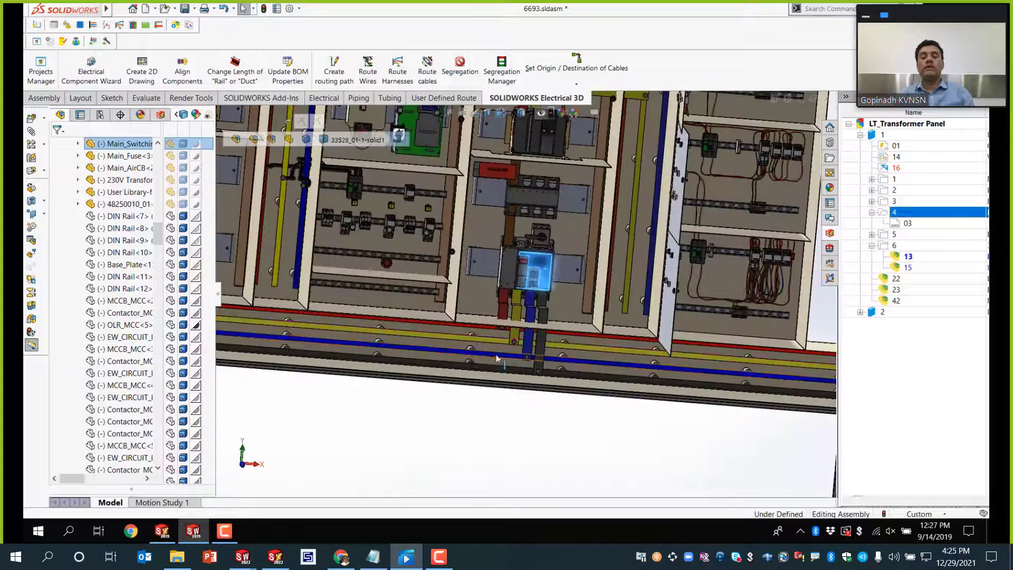
# Step: Examine the transformer's top cover and bushings behind the panel, selecting the cover to identify it
pyautogui.scroll(5, 523, 343)
pyautogui.moveTo(500, 330); pyautogui.dragTo(483, 219, button='middle')
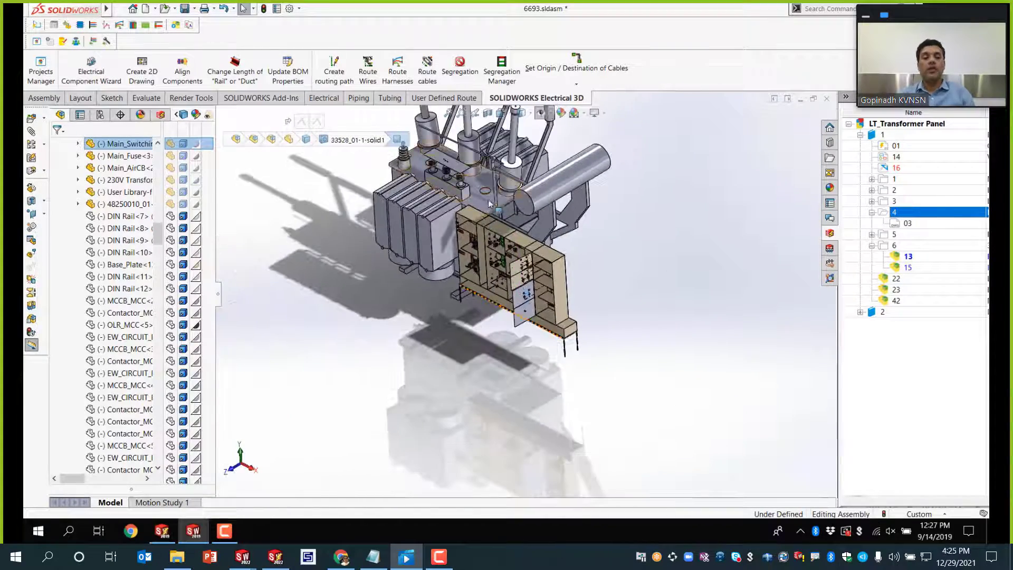
pyautogui.click(477, 213)
pyautogui.scroll(3, 479, 199)
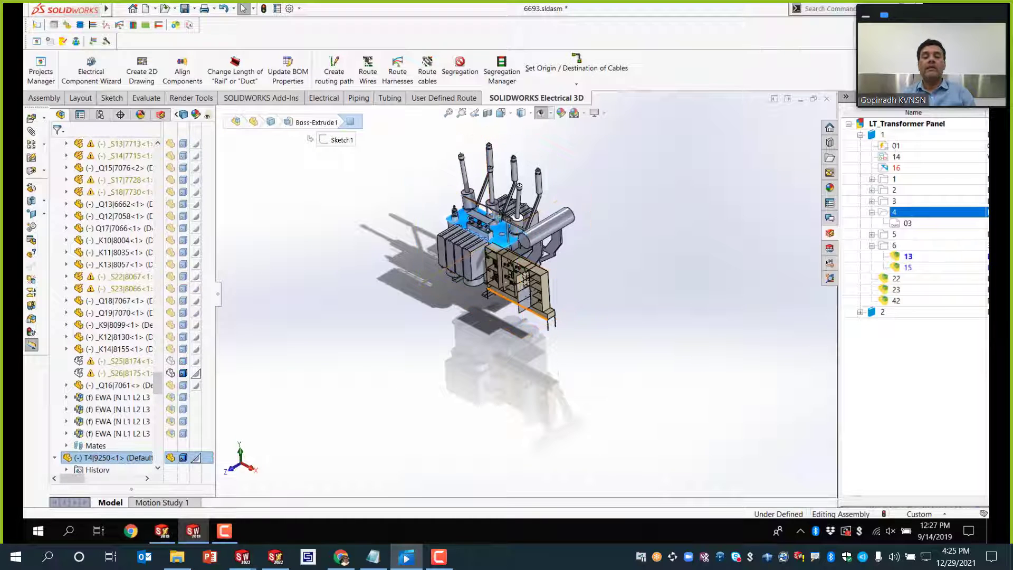
pyautogui.scroll(-6, 478, 275)
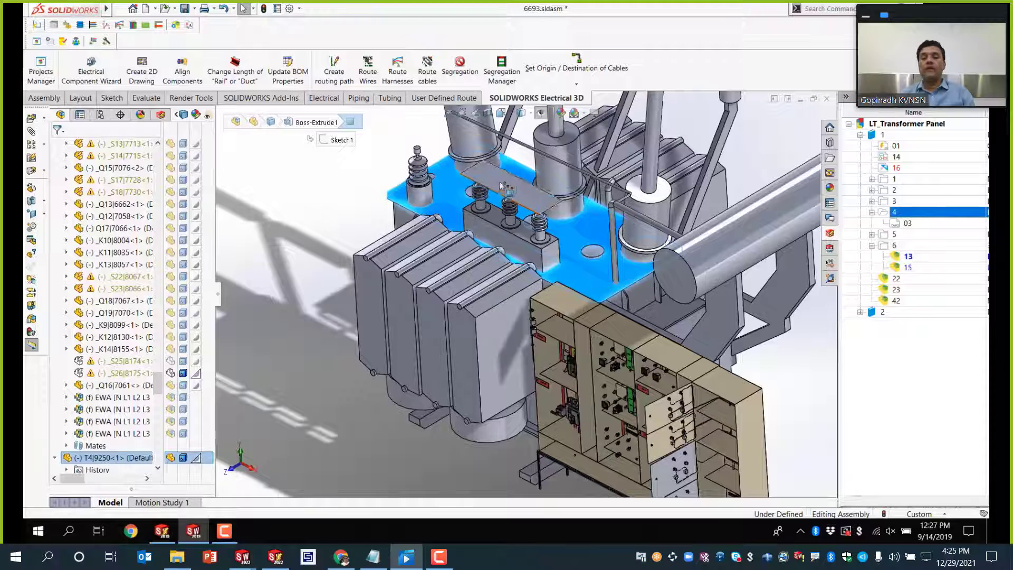
pyautogui.scroll(-4, 500, 185)
pyautogui.scroll(12, 517, 245)
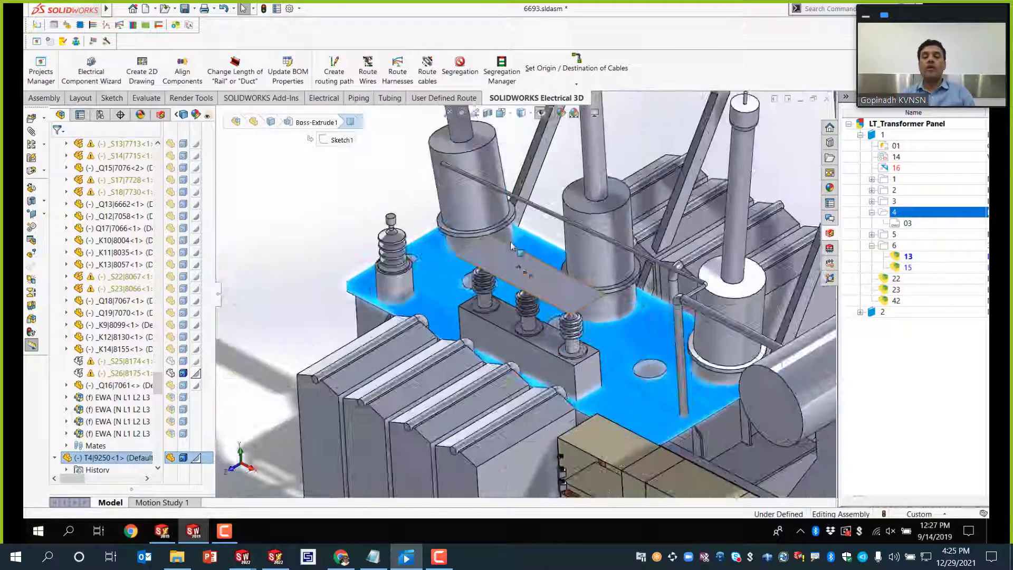
# Step: Inspect where the first incomer's red, yellow, blue and black droppers meet the horizontal busbars
pyautogui.scroll(-8, 556, 360)
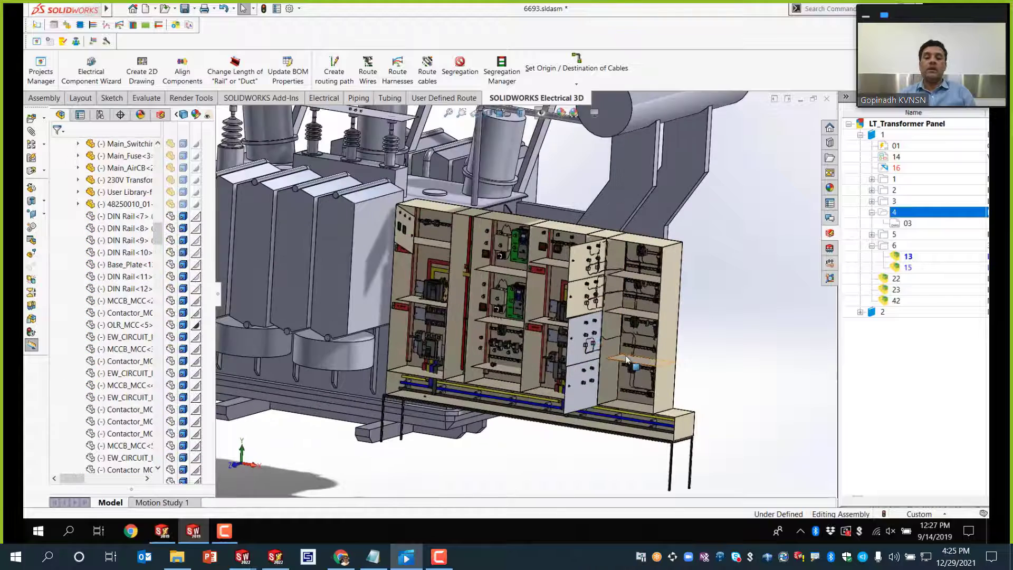
pyautogui.scroll(-8, 434, 419)
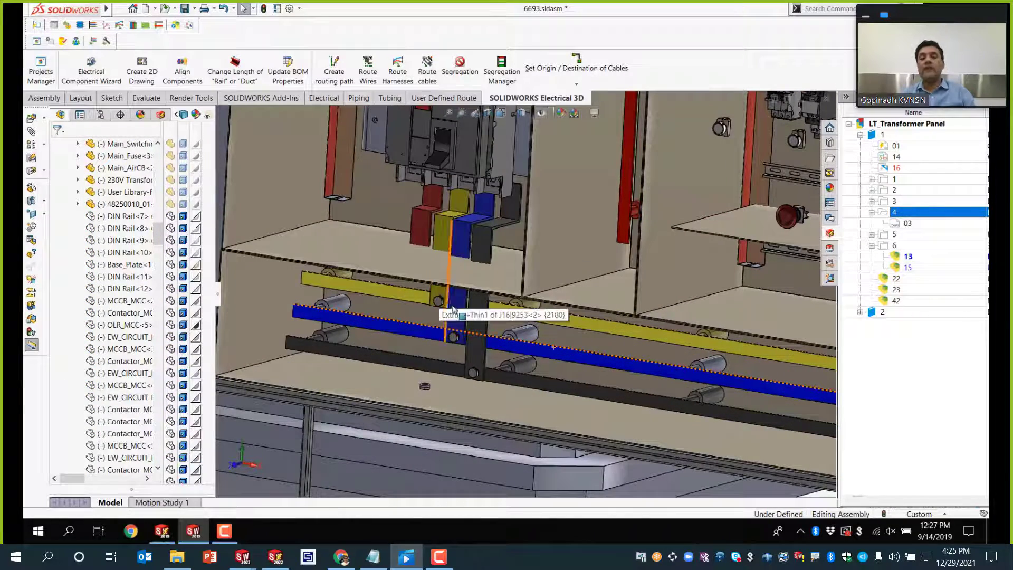
pyautogui.moveTo(440, 299); pyautogui.dragTo(424, 248, button='middle')
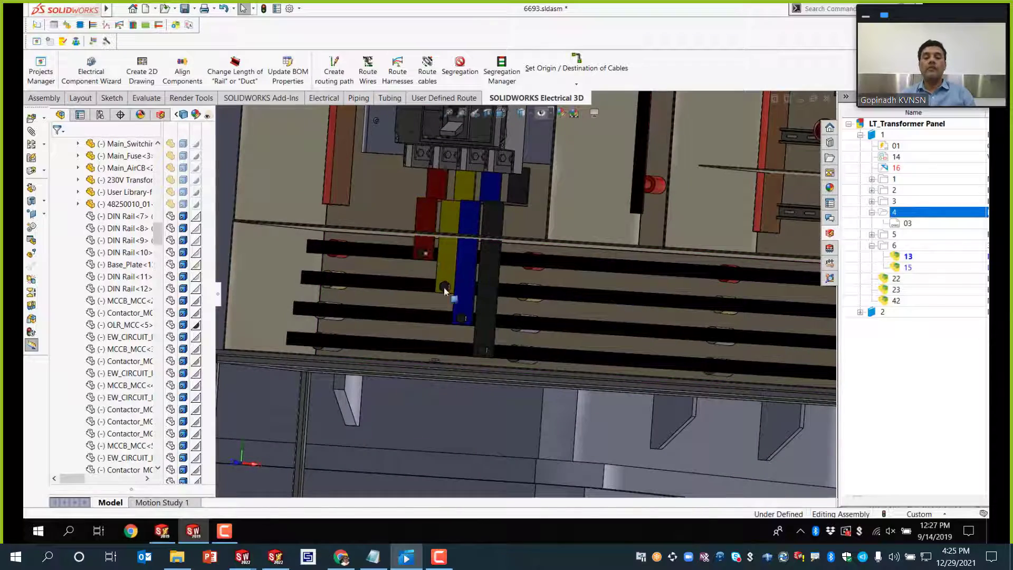
pyautogui.scroll(5, 445, 293)
pyautogui.moveTo(548, 322); pyautogui.dragTo(515, 353, button='middle')
pyautogui.scroll(1, 513, 355)
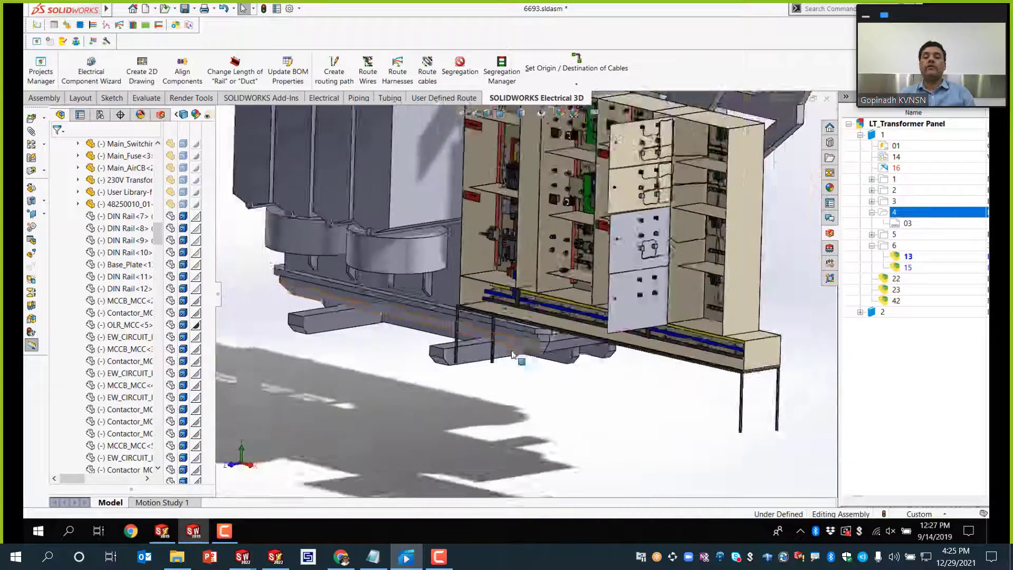
# Step: Open the origin and destination settings for routing cables between the transformer and the panel
pyautogui.scroll(6, 513, 354)
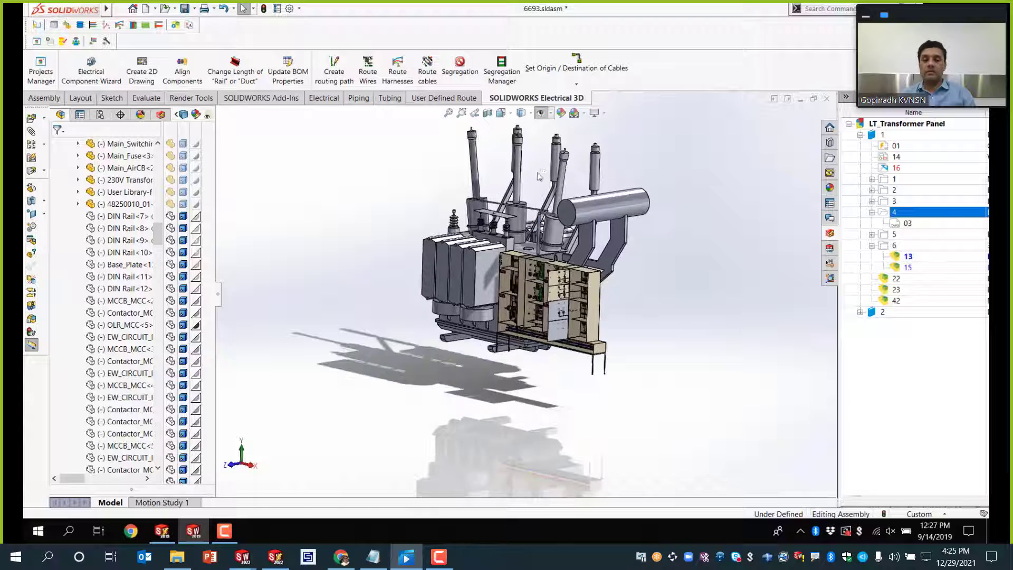
pyautogui.scroll(-3, 540, 177)
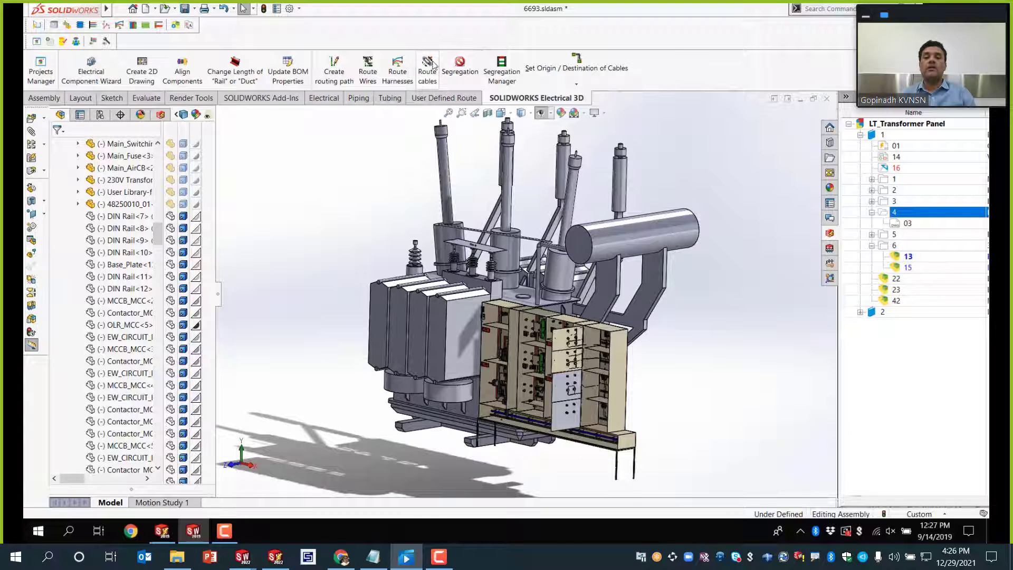
pyautogui.click(547, 68)
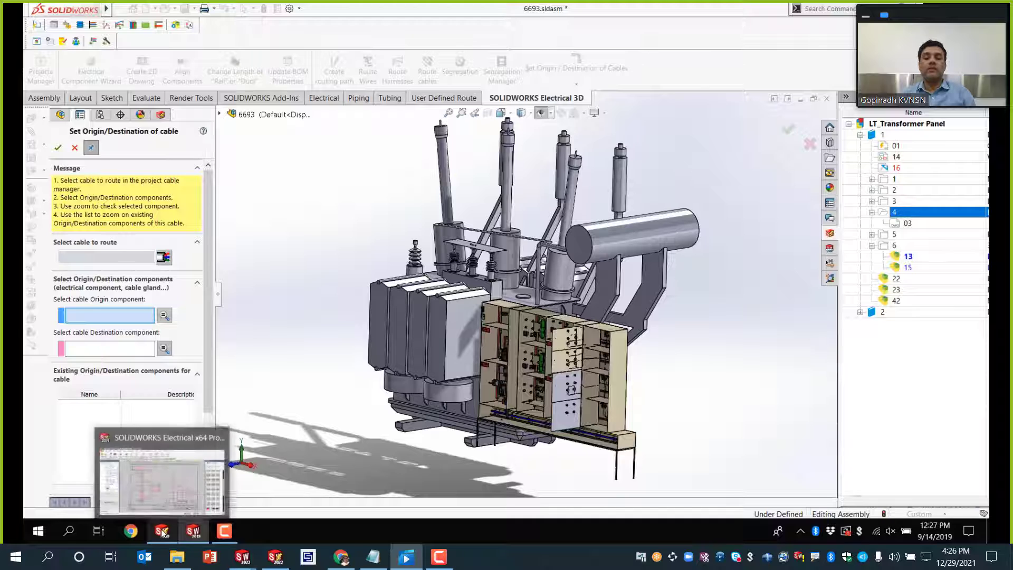
# Step: Switch to SOLIDWORKS Electrical and open the 04 - Incoming feeder_Switching drawing, followed by 05 - MCC_Power Distribution
pyautogui.click(163, 532)
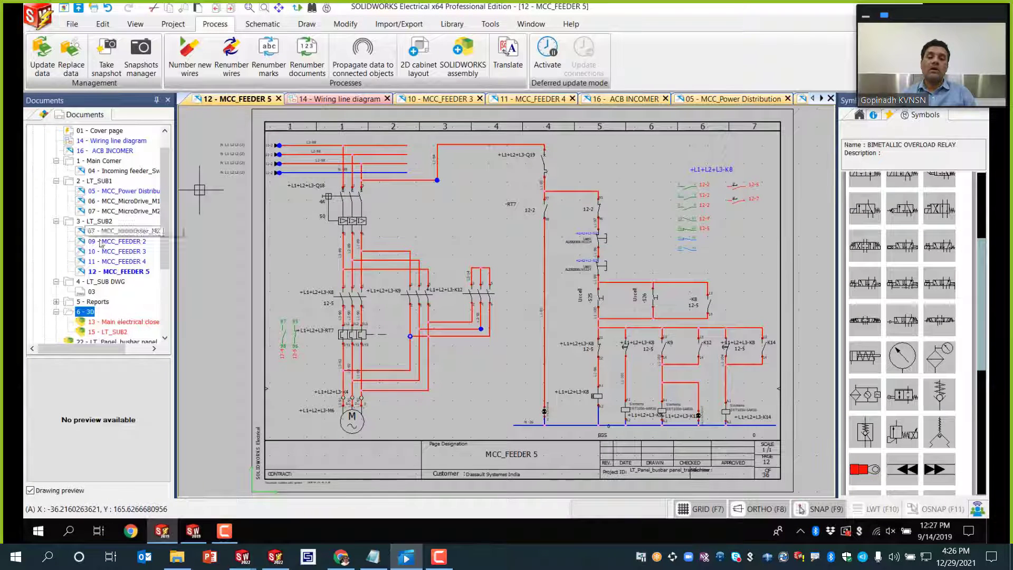
pyautogui.scroll(1, 102, 206)
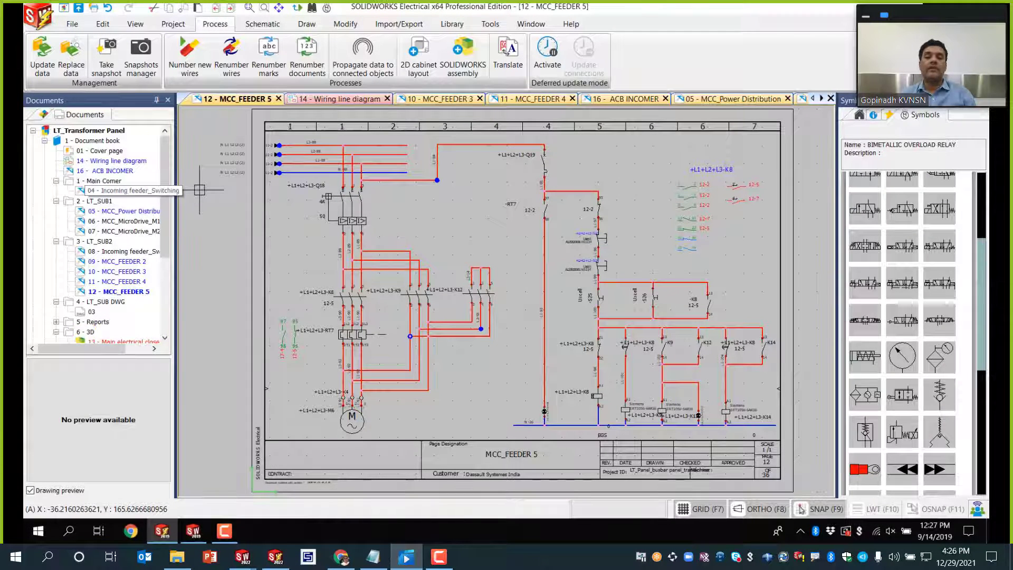
pyautogui.doubleClick(122, 191)
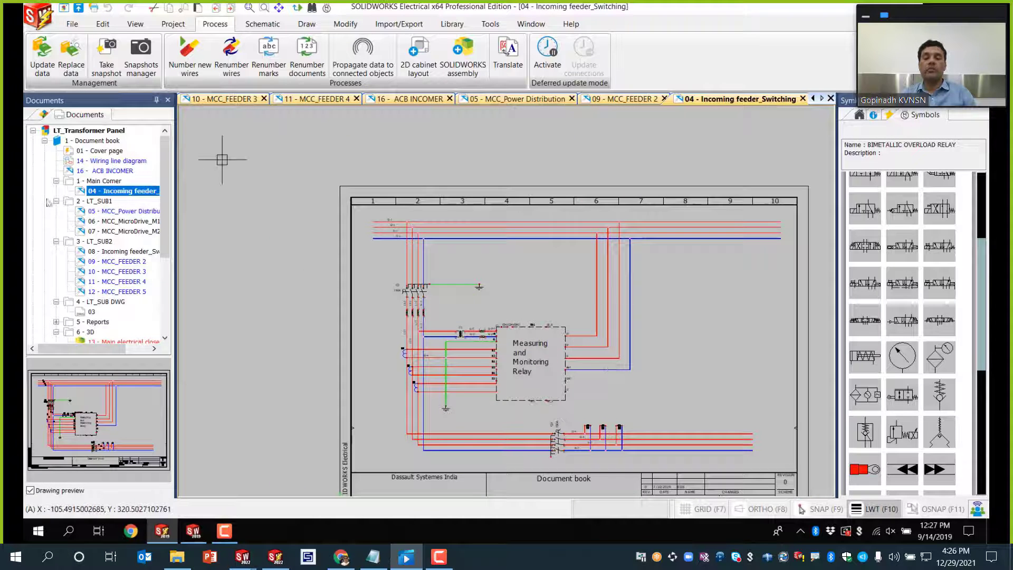
pyautogui.doubleClick(137, 211)
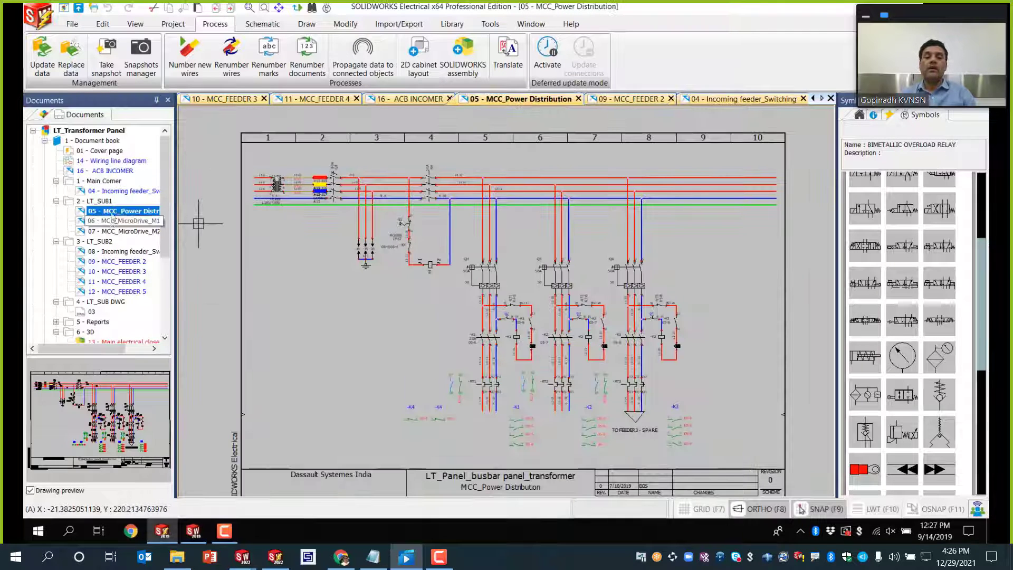
# Step: Examine transformer +L1-T4 and its outgoing connections in the power distribution schematic
pyautogui.scroll(4, 290, 183)
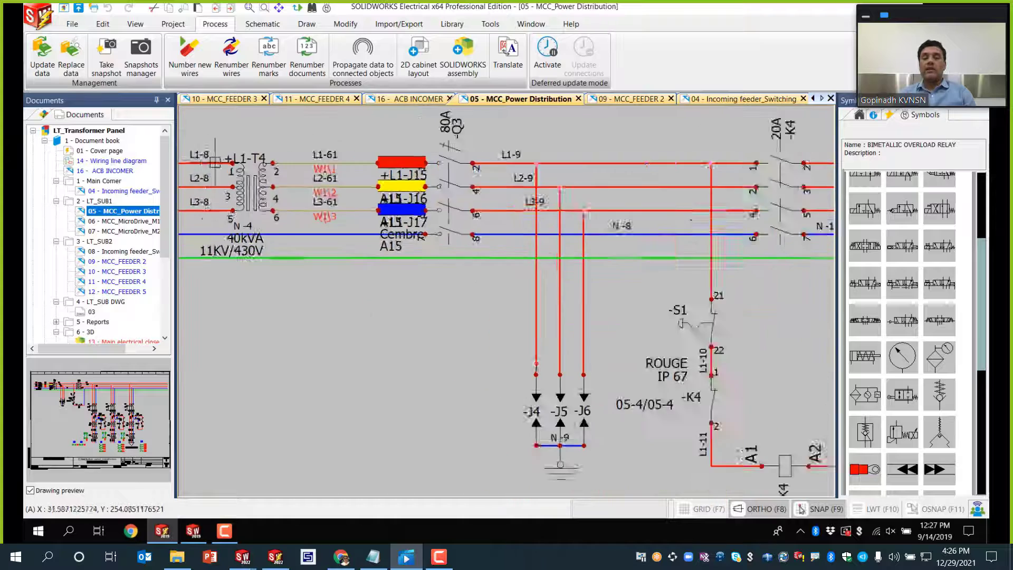
pyautogui.scroll(3, 215, 161)
pyautogui.scroll(-2, 232, 163)
pyautogui.scroll(1, 253, 167)
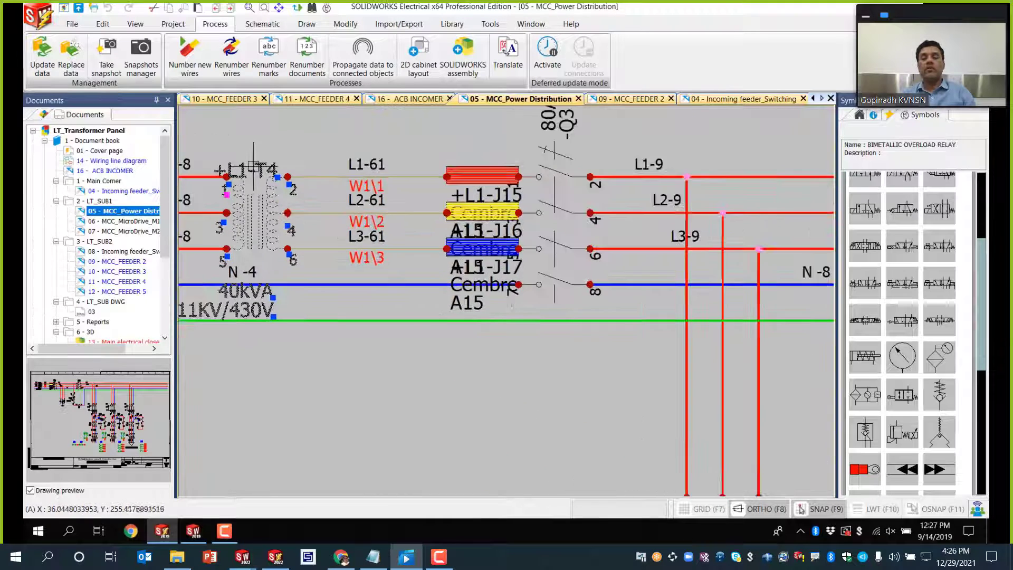
pyautogui.scroll(1, 253, 167)
pyautogui.press('Escape')
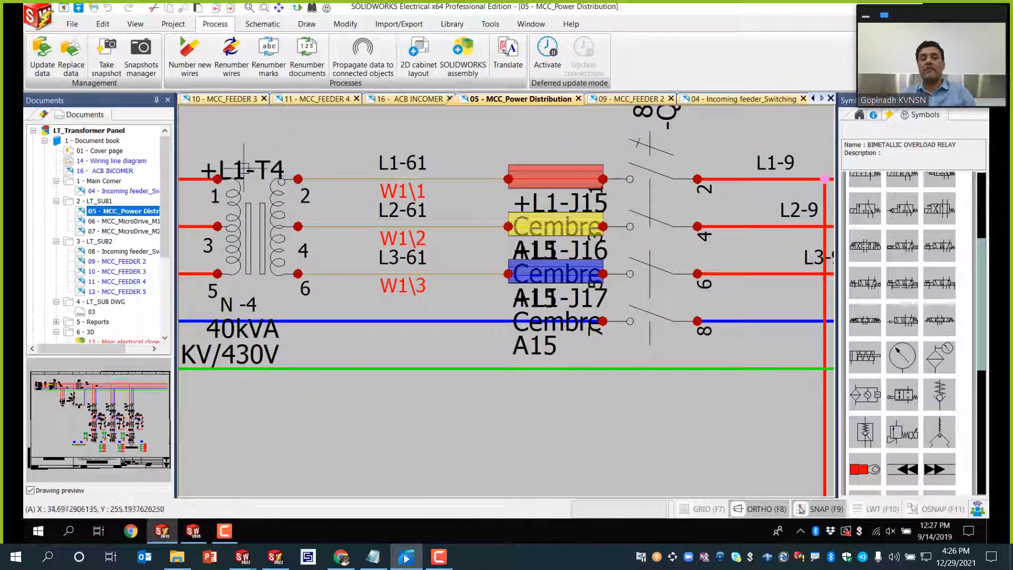
# Step: Identify red busbar +L1-J15 and breaker -Q3 in the schematic by selecting each symbol
pyautogui.scroll(1, 494, 179)
pyautogui.click(593, 164)
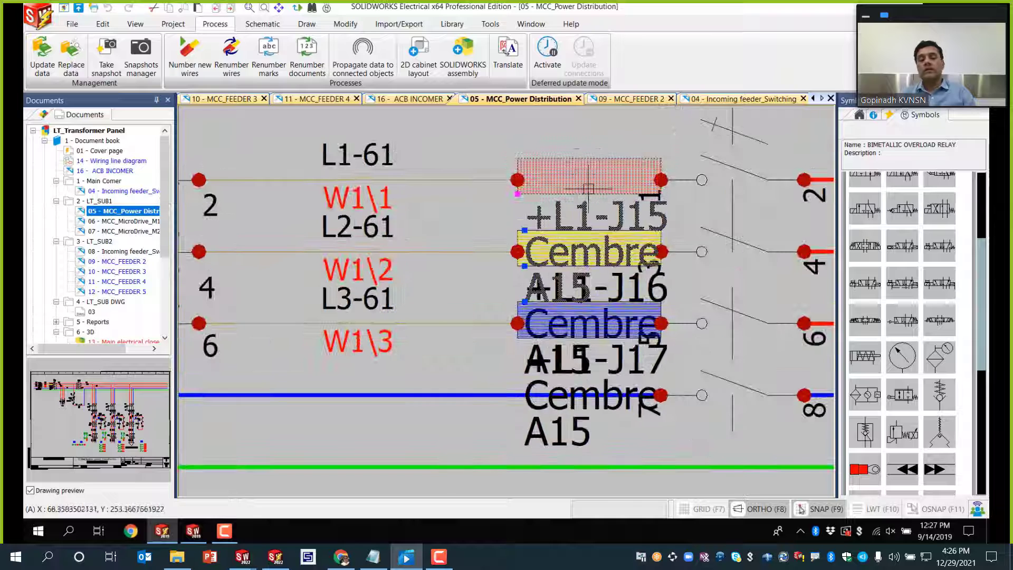
pyautogui.scroll(-1, 450, 204)
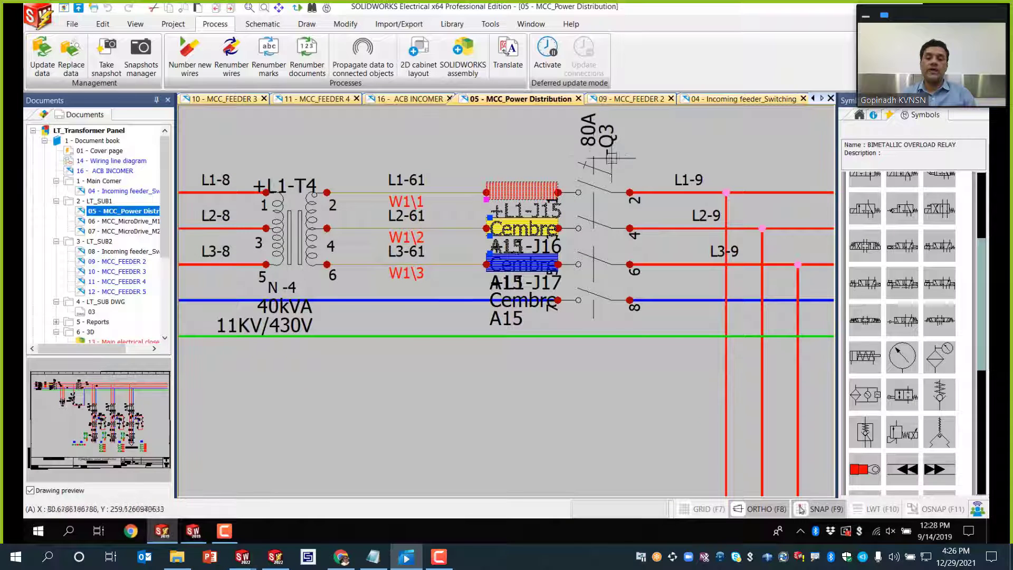
pyautogui.click(600, 164)
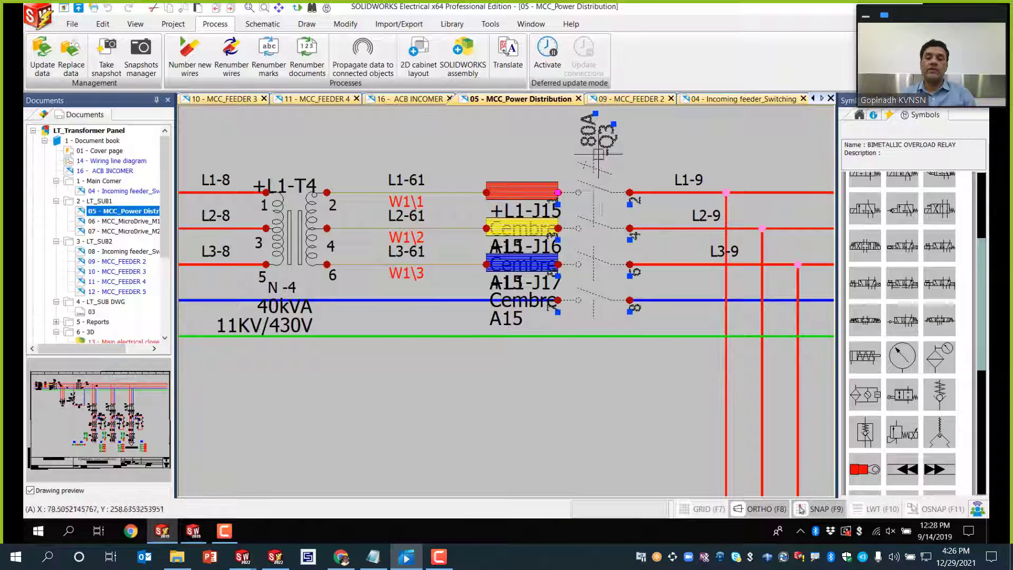
pyautogui.click(506, 191)
pyautogui.scroll(3, 506, 191)
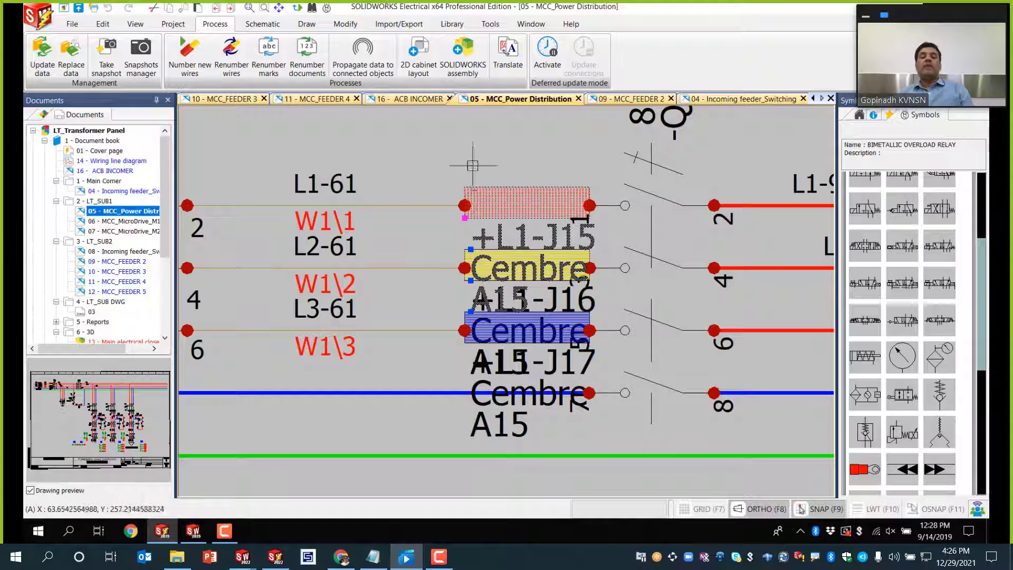
pyautogui.press('Escape')
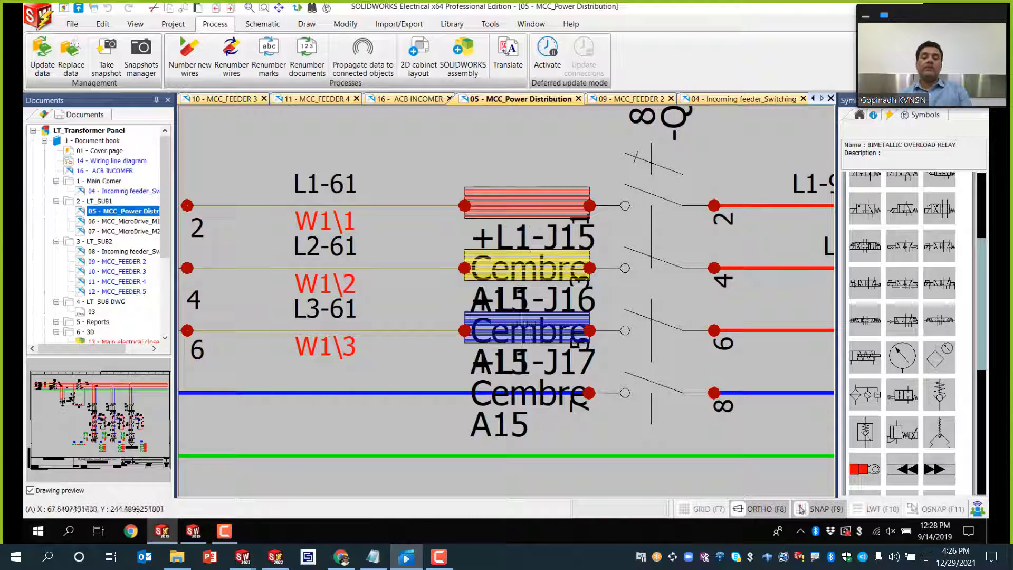
# Step: Check cable cores W1\1 and W1\2 between transformer T4 and the busbars, ending with the whole schematic in view
pyautogui.scroll(-2, 518, 262)
pyautogui.scroll(2, 467, 227)
pyautogui.click(467, 227)
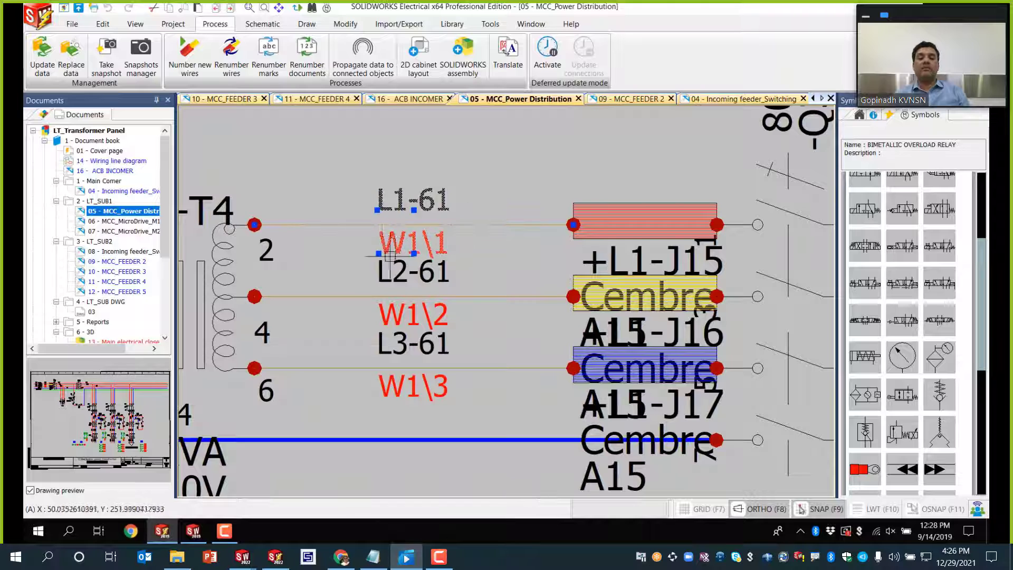
pyautogui.click(476, 296)
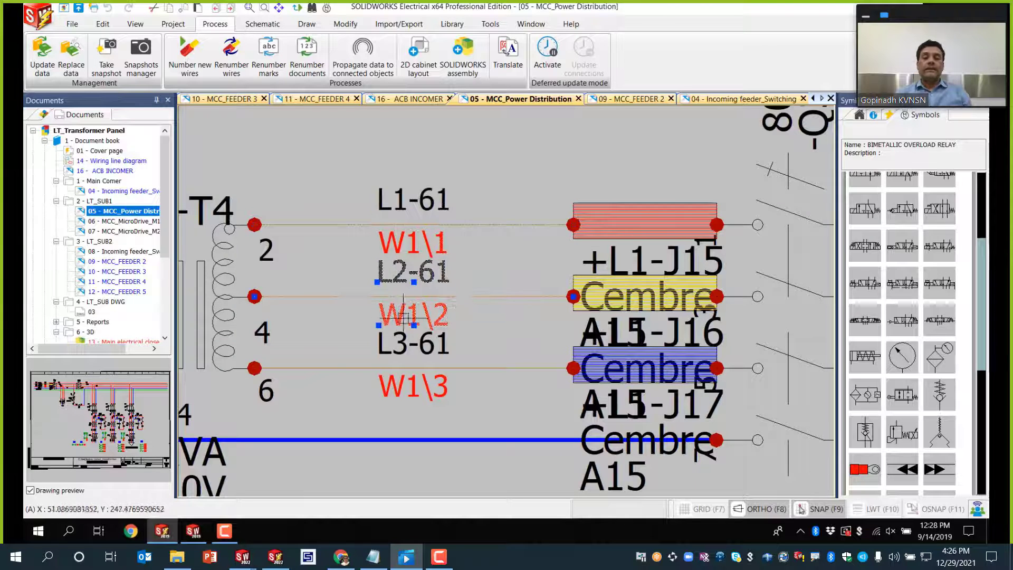
pyautogui.scroll(-1, 436, 315)
pyautogui.scroll(-3, 436, 315)
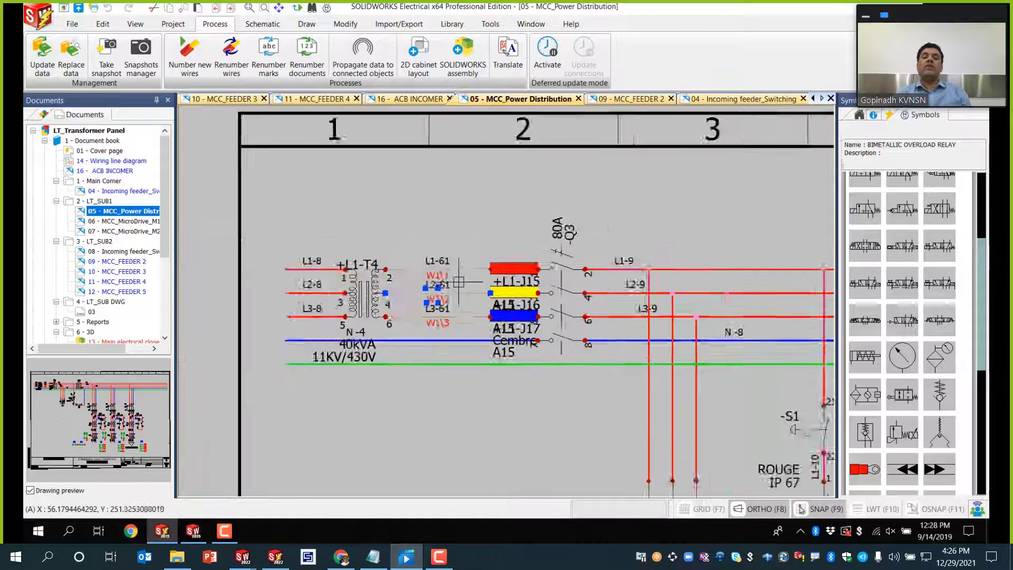
pyautogui.scroll(-2, 361, 228)
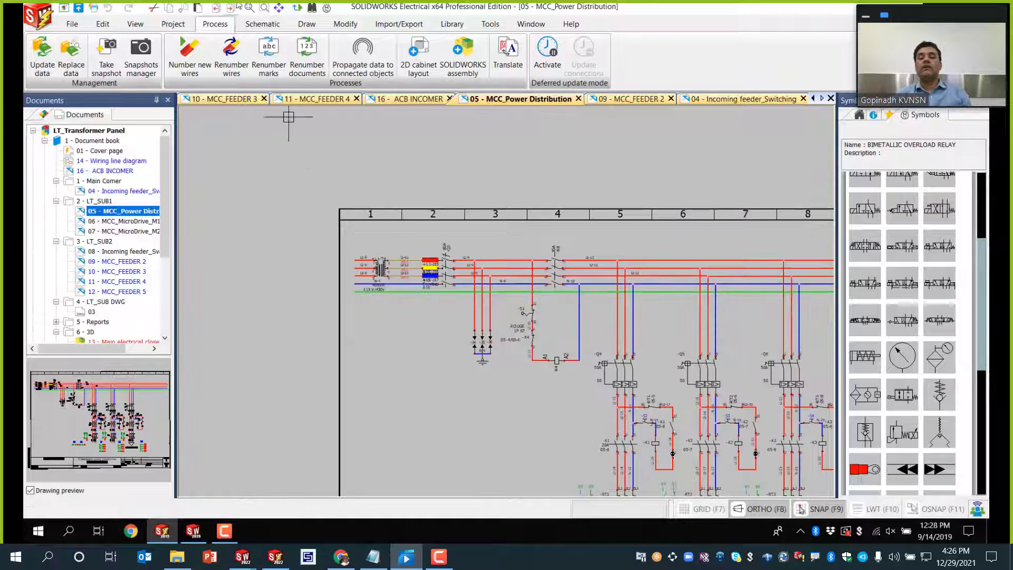
pyautogui.click(264, 8)
# Step: Switch back to SOLIDWORKS and show the electrical component list for the transformer panel assembly
pyautogui.click(193, 530)
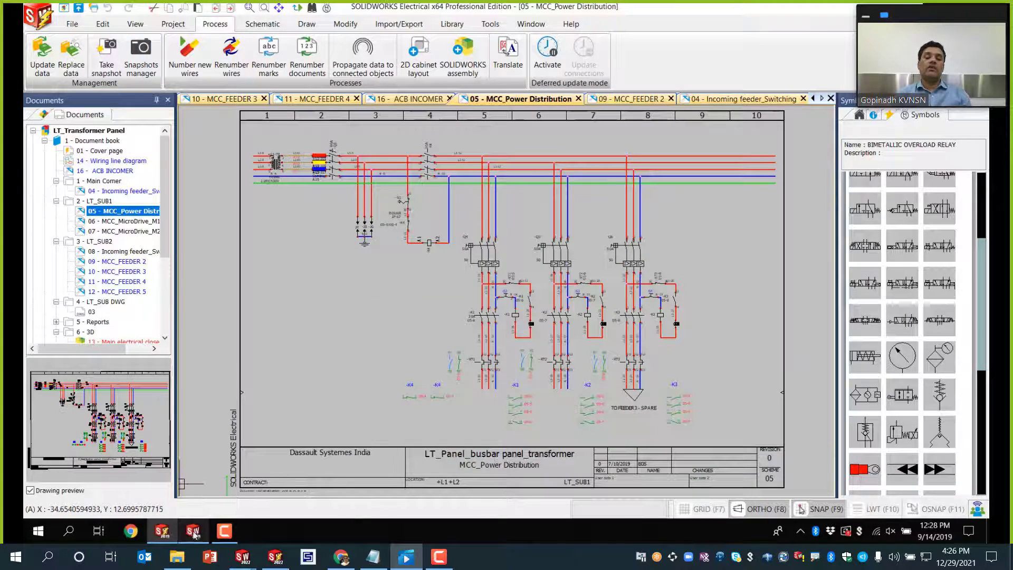
pyautogui.scroll(-4, 532, 344)
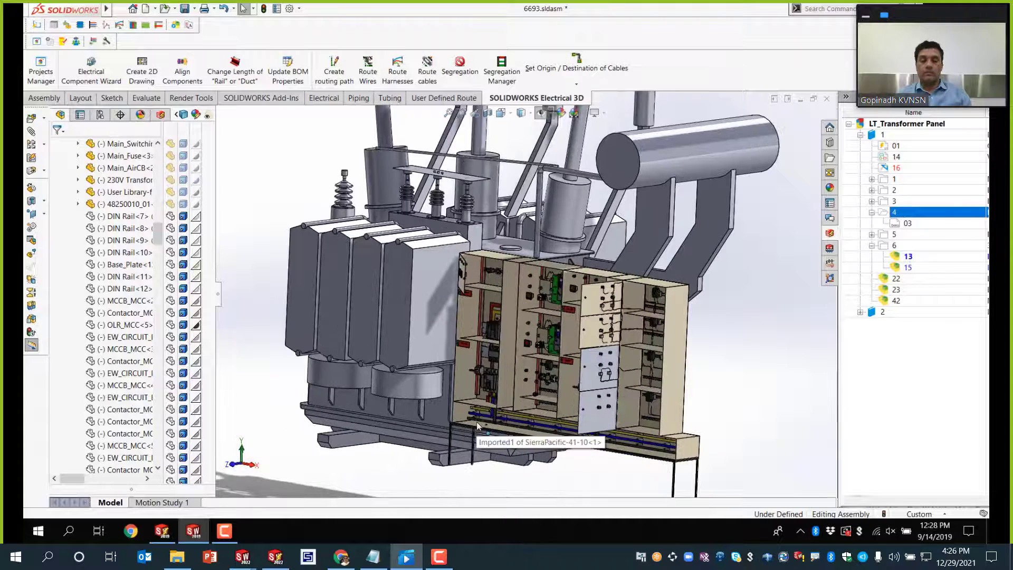
pyautogui.scroll(-1, 478, 438)
pyautogui.click(161, 114)
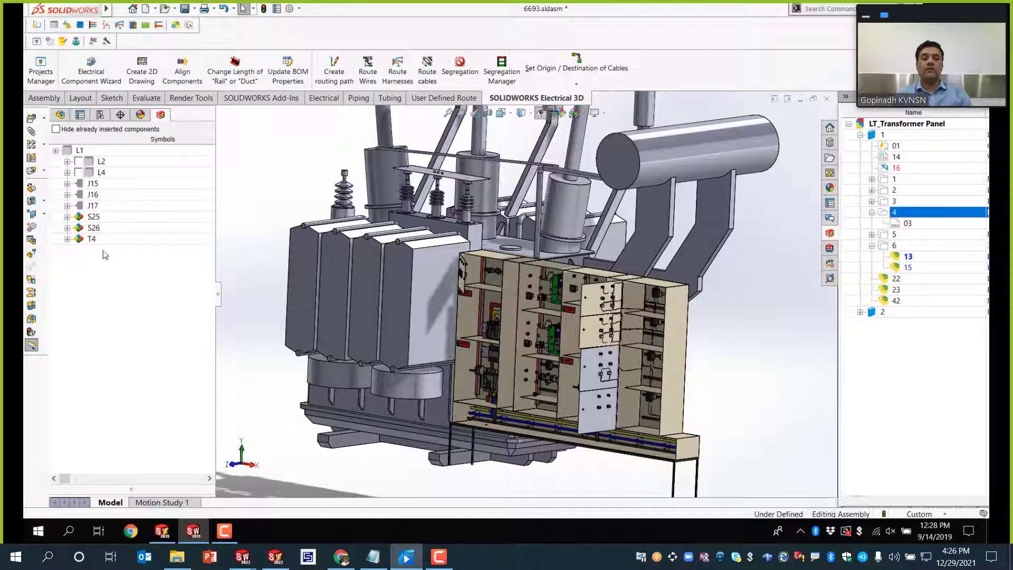
# Step: Locate transformer T4 in the 3D assembly by selecting its part 042207 in the component list
pyautogui.click(86, 240)
pyautogui.doubleClick(86, 243)
pyautogui.click(127, 251)
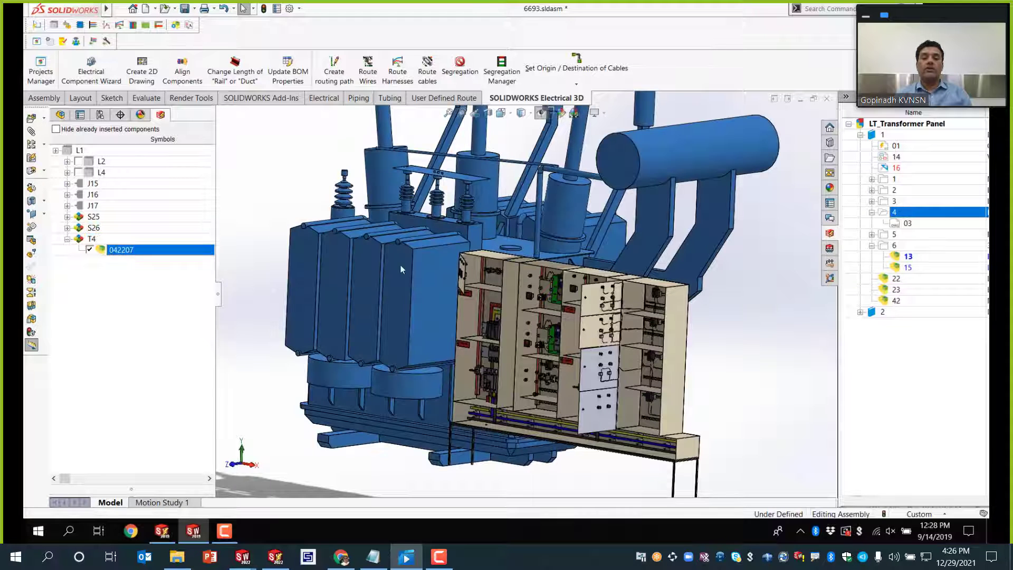
pyautogui.click(67, 240)
# Step: Zoom to part A15 of busbar J15 in the assembly and inspect it beside the neighbouring busbars
pyautogui.click(67, 184)
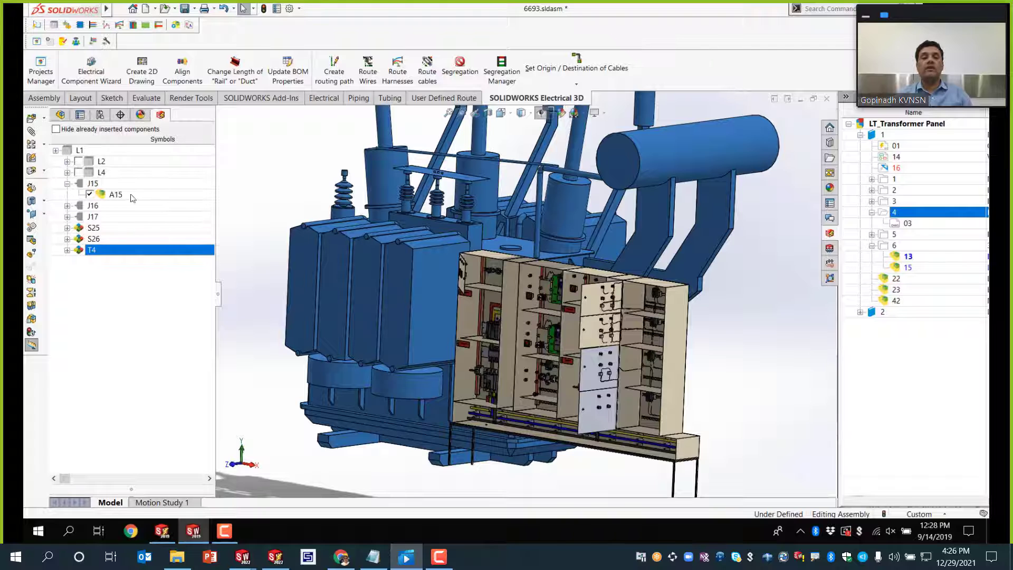
pyautogui.click(115, 194)
pyautogui.rightClick(115, 194)
pyautogui.click(153, 203)
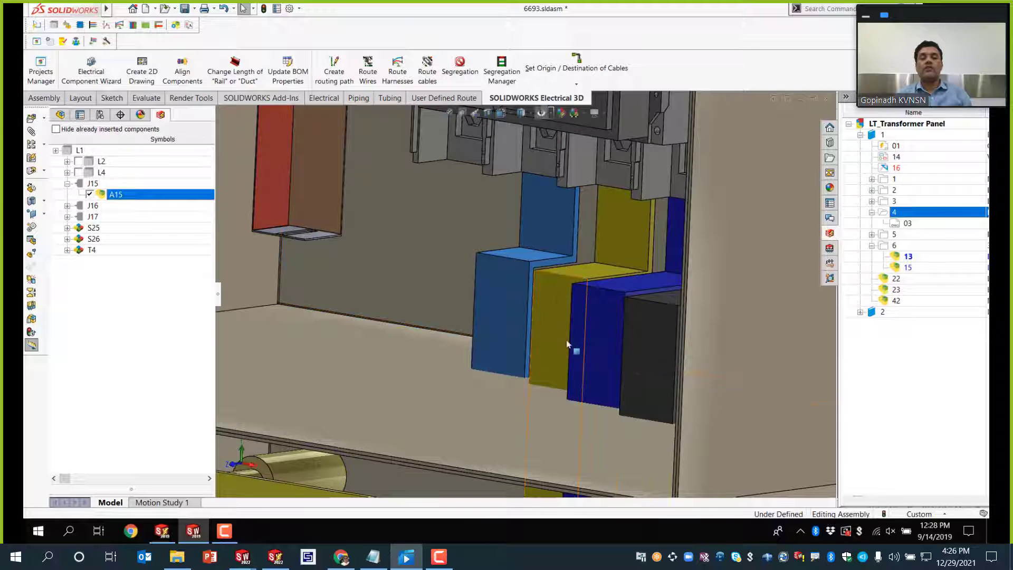
pyautogui.scroll(3, 586, 340)
pyautogui.moveTo(588, 340); pyautogui.dragTo(597, 340, button='middle')
pyautogui.scroll(-4, 467, 275)
pyautogui.scroll(-3, 496, 280)
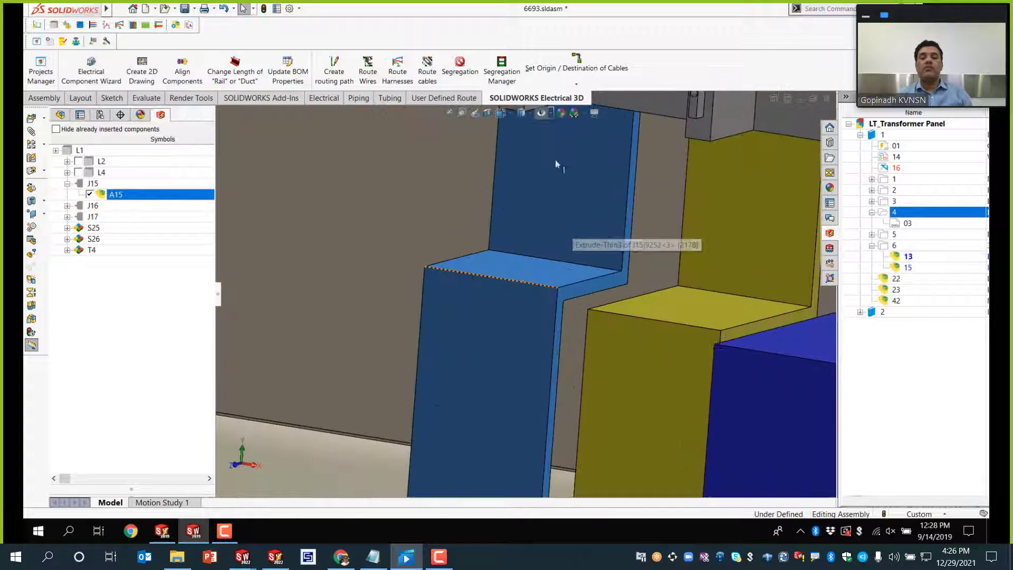
pyautogui.scroll(4, 426, 259)
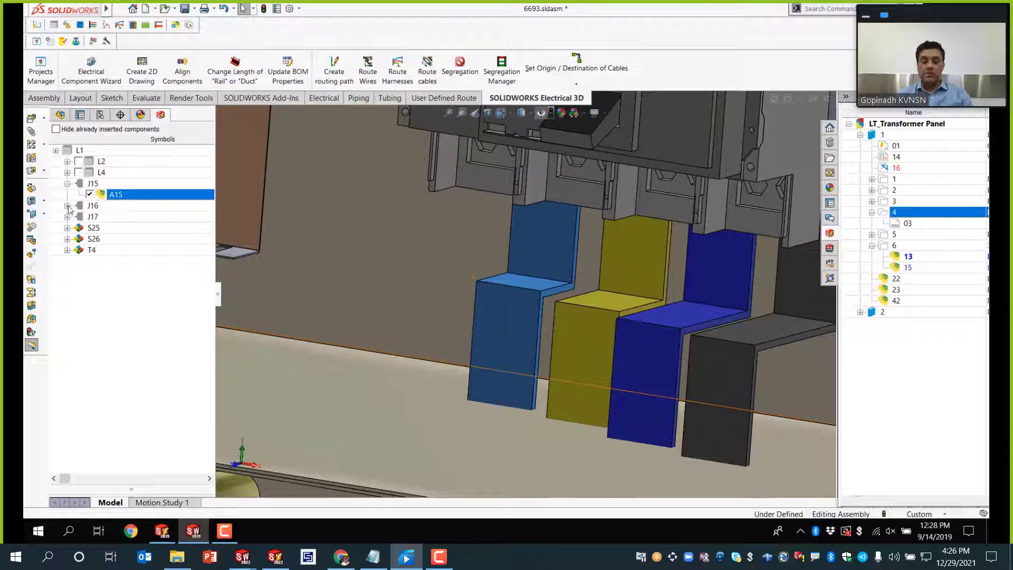
# Step: Expand busbar J16 in the component list and zoom to its part A15 in the assembly
pyautogui.click(67, 206)
pyautogui.click(129, 217)
pyautogui.rightClick(129, 217)
pyautogui.click(162, 225)
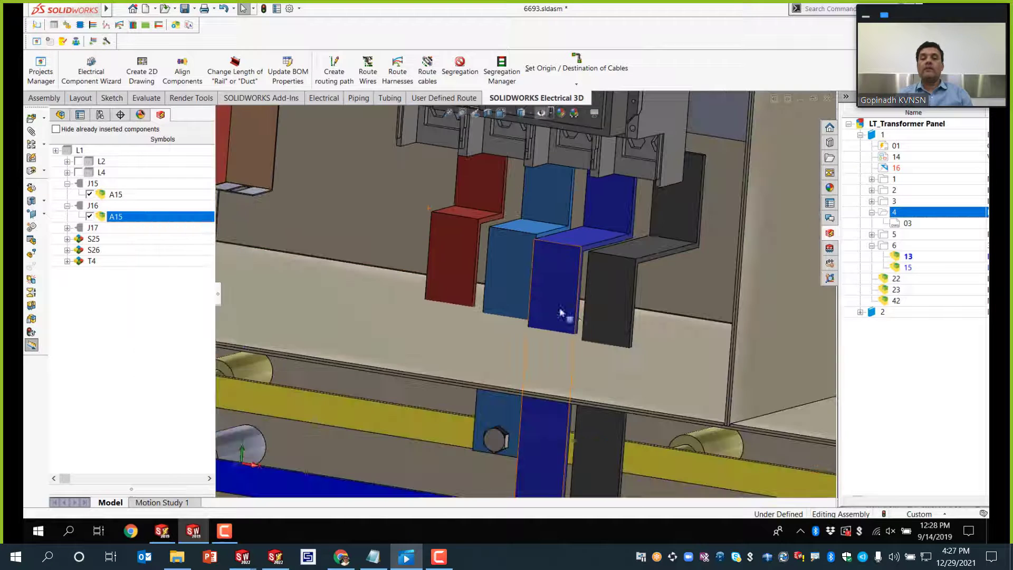
# Step: Zoom to busbar J17's part A15 in the assembly, and collapse the J15, J16 and J17 entries
pyautogui.click(67, 228)
pyautogui.click(128, 238)
pyautogui.rightClick(128, 239)
pyautogui.click(153, 246)
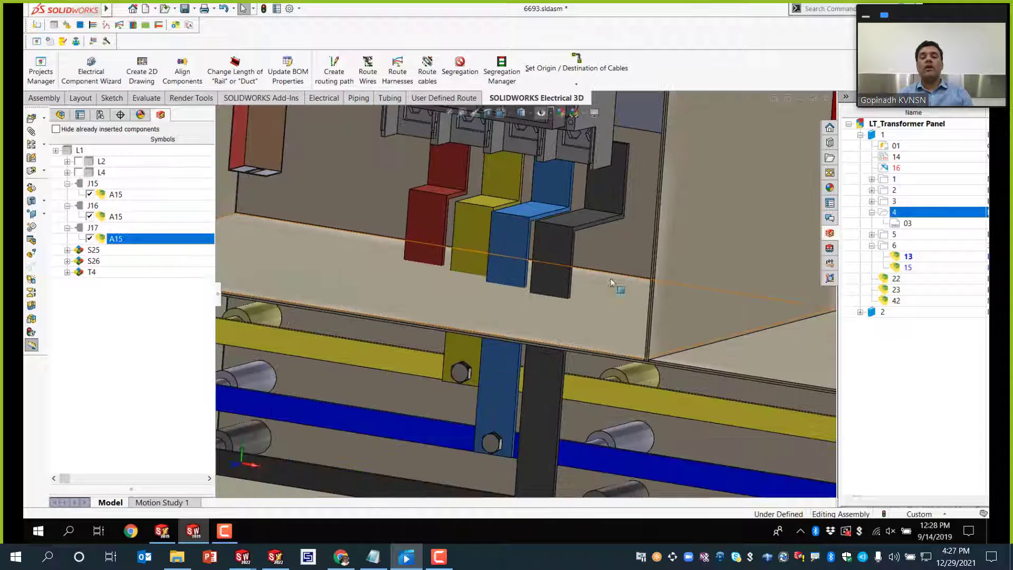
pyautogui.scroll(8, 489, 296)
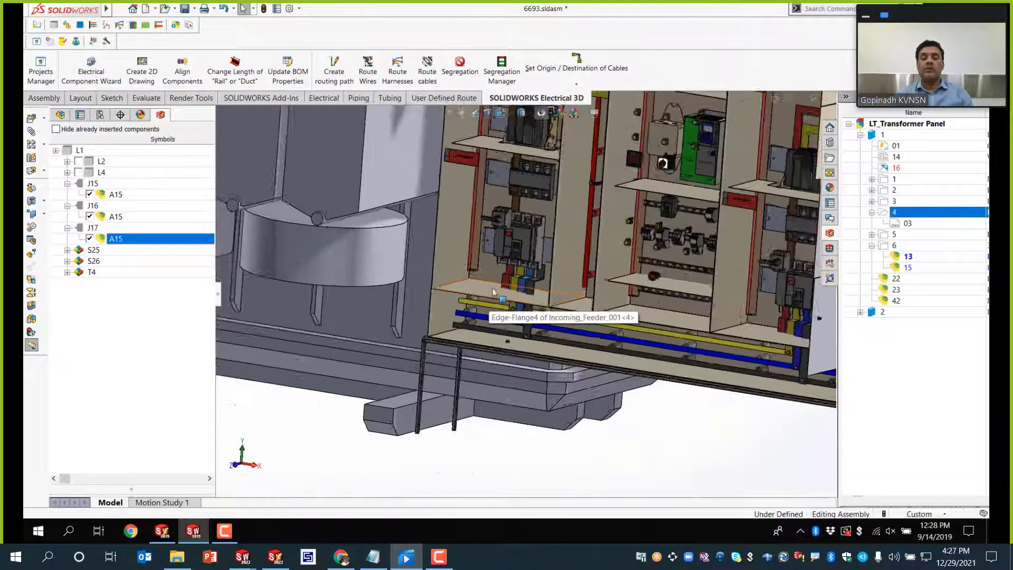
pyautogui.click(67, 227)
pyautogui.click(67, 205)
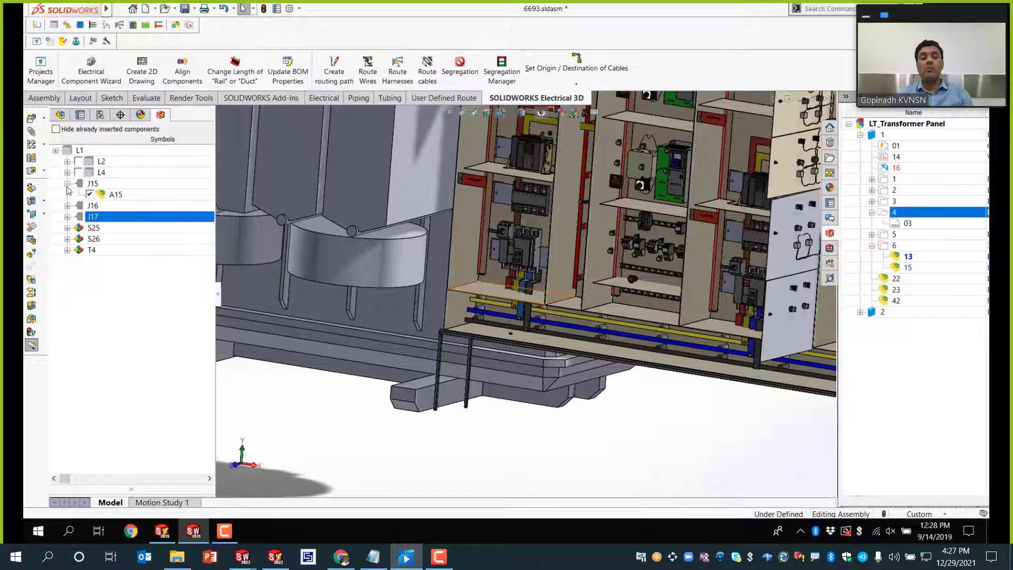
pyautogui.click(67, 183)
pyautogui.scroll(5, 550, 331)
pyautogui.scroll(-3, 551, 331)
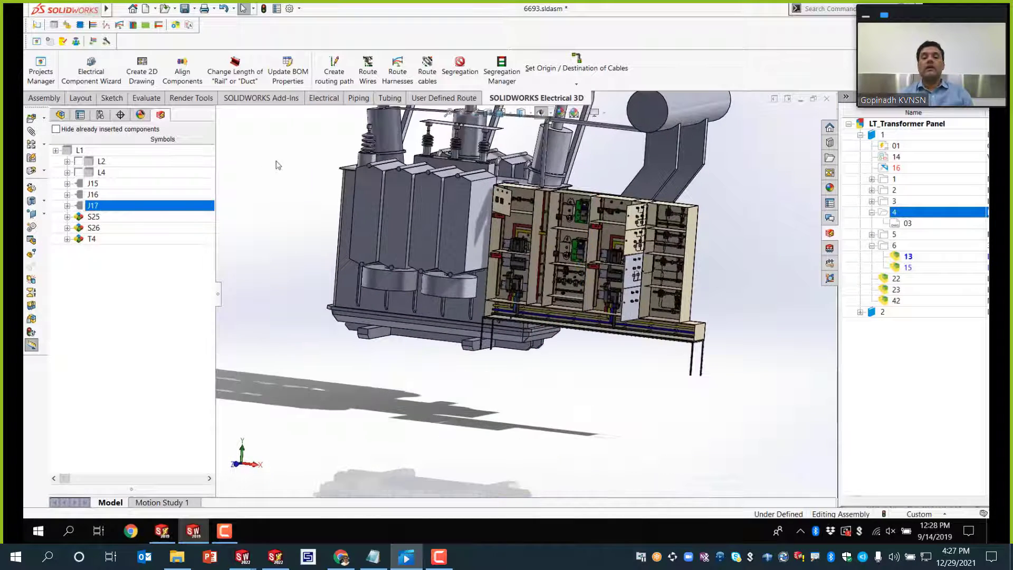
# Step: Start Set Origin / Destination of Cables and choose cable W1 of LT_Transformer Panel as the cable to route
pyautogui.click(576, 65)
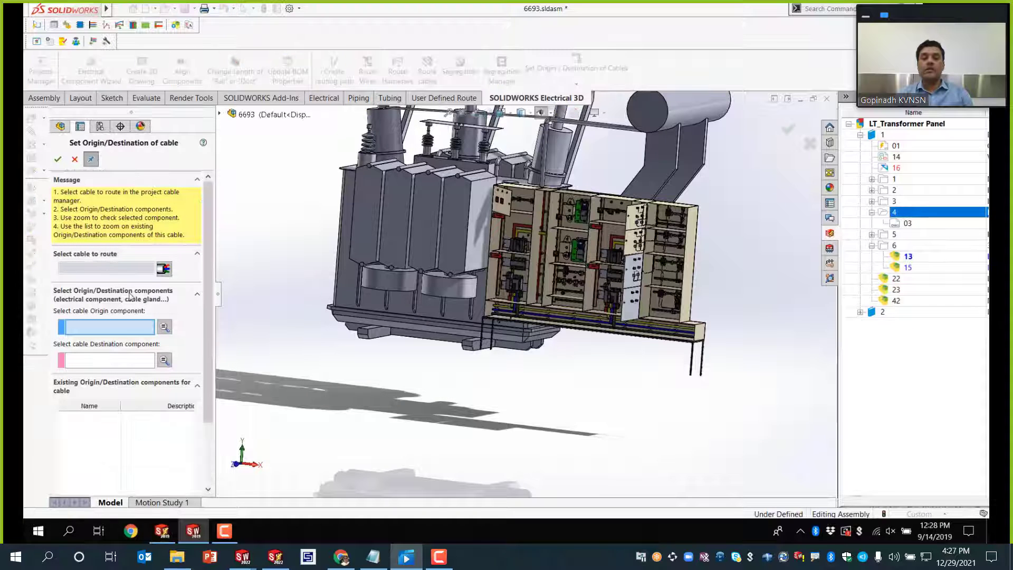
pyautogui.click(164, 269)
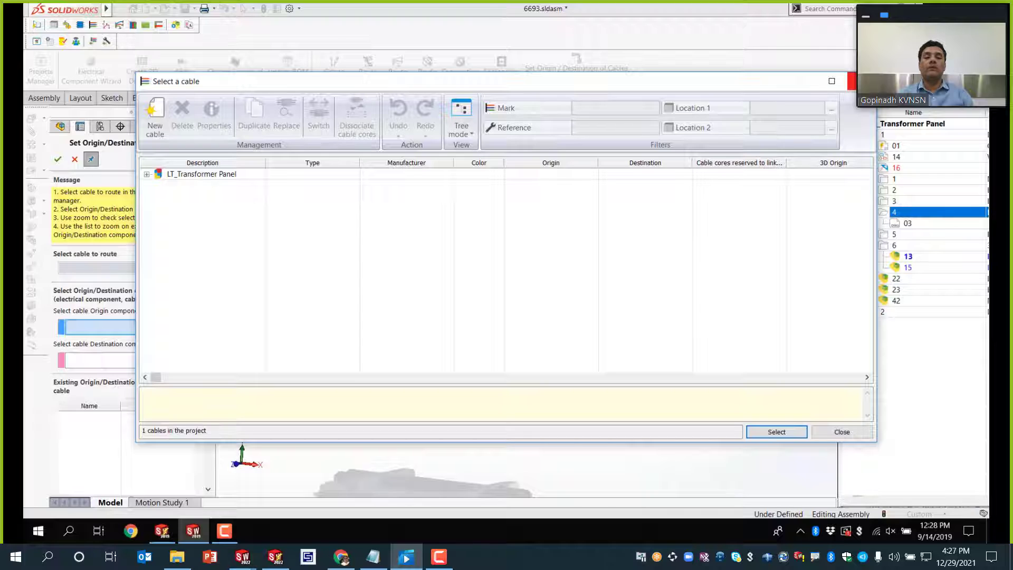
pyautogui.click(146, 174)
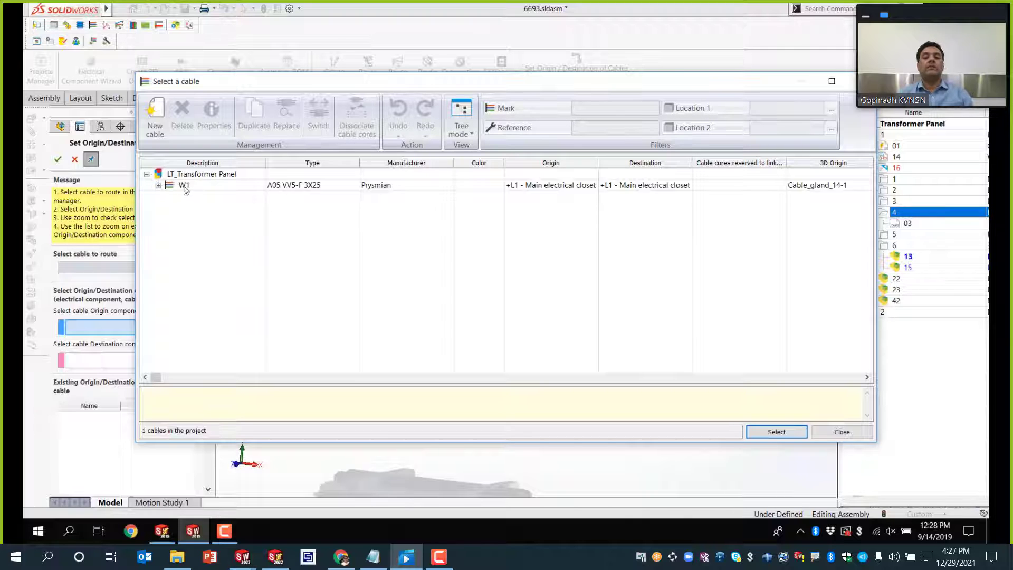
pyautogui.click(160, 186)
pyautogui.click(158, 186)
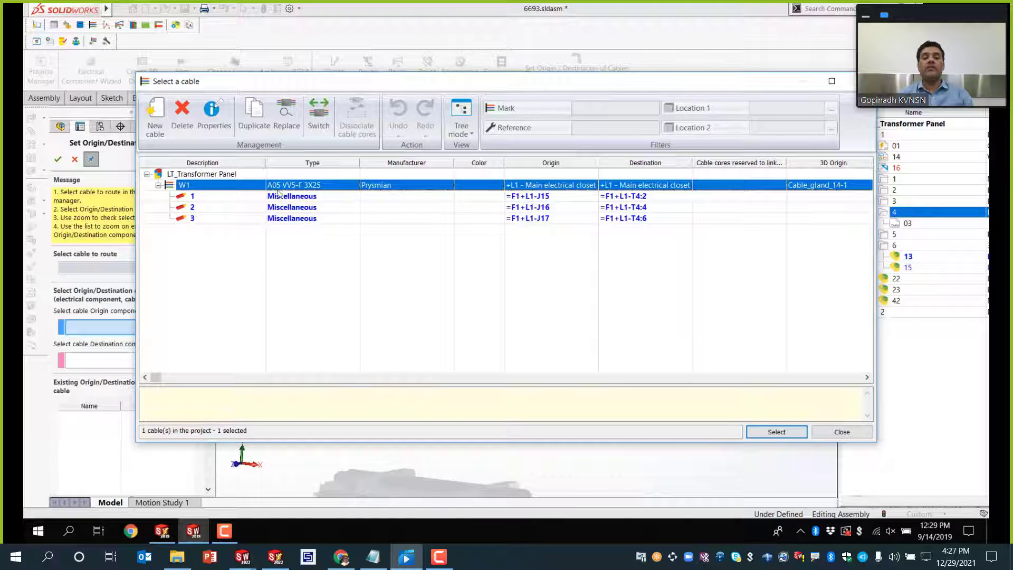
pyautogui.click(790, 432)
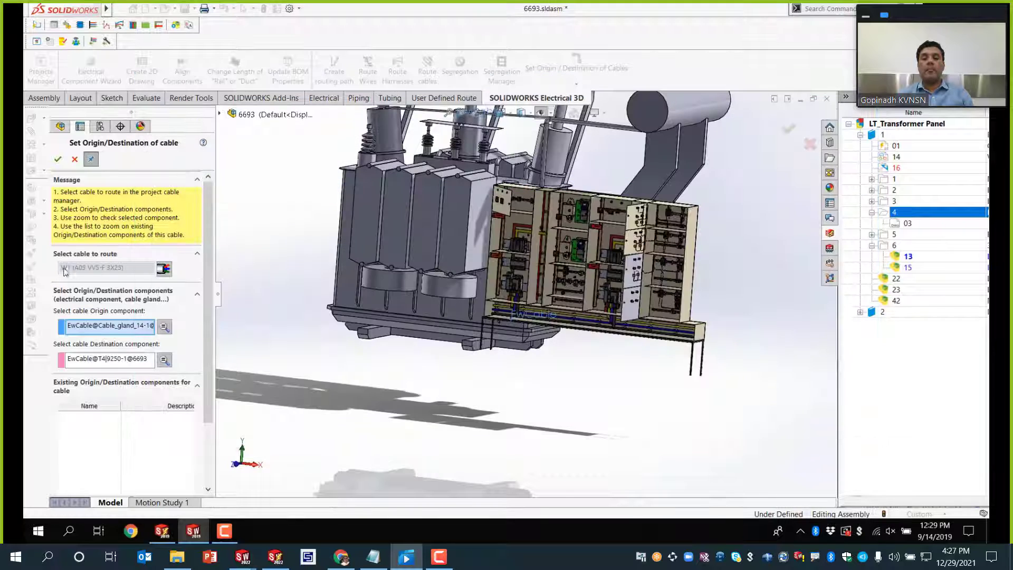
# Step: Inspect the cable gland assigned as the origin of W1 and check its destination component in the model
pyautogui.click(163, 327)
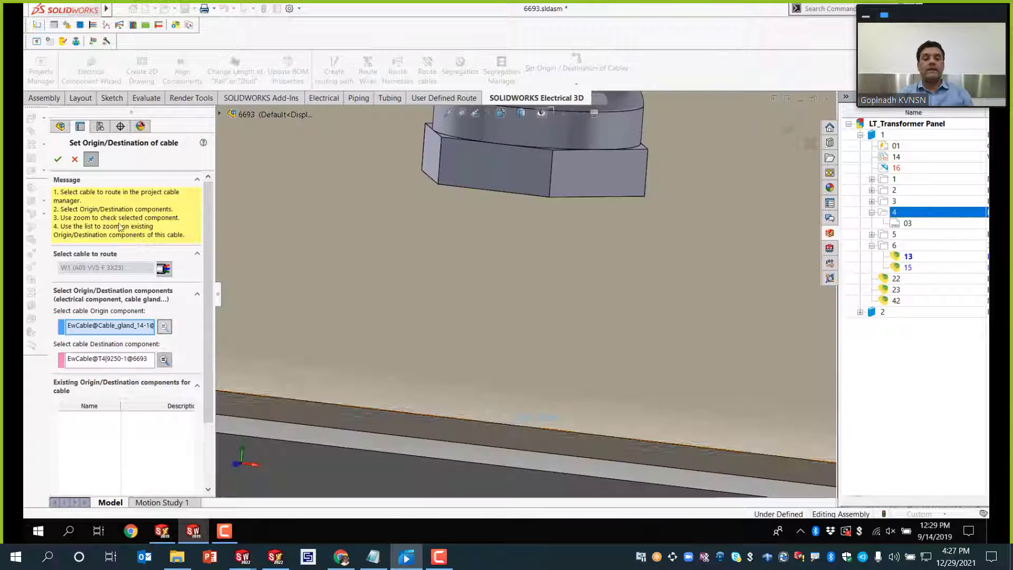
pyautogui.click(127, 361)
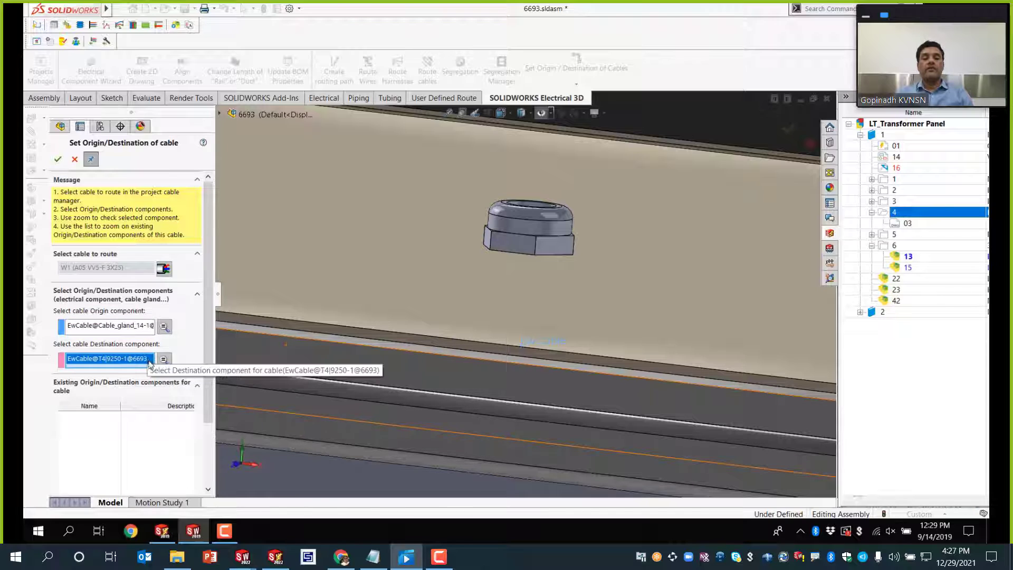
pyautogui.click(164, 359)
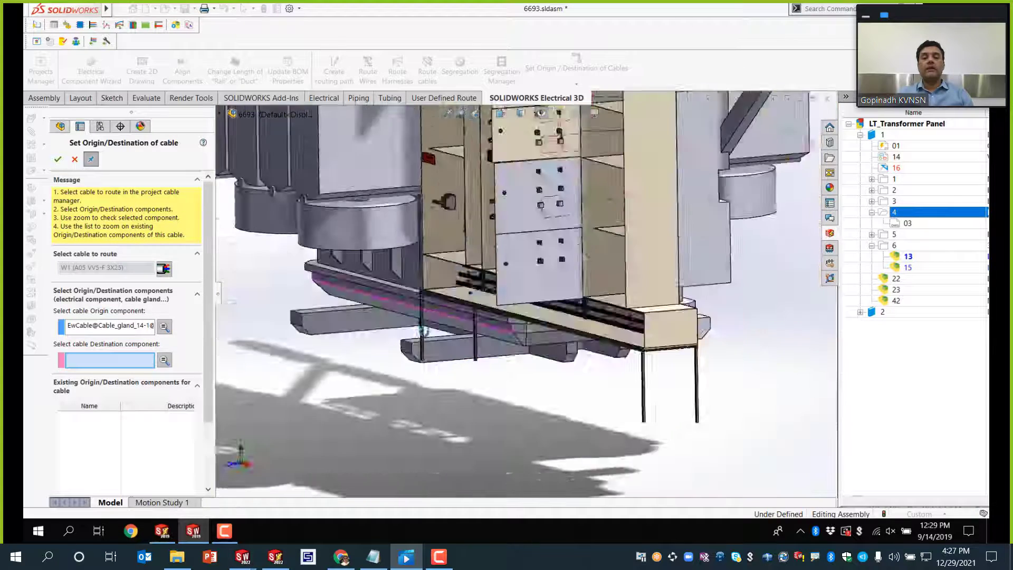
# Step: Set transformer T4 as the destination component of cable W1 and apply the origin/destination assignment
pyautogui.scroll(-3, 486, 194)
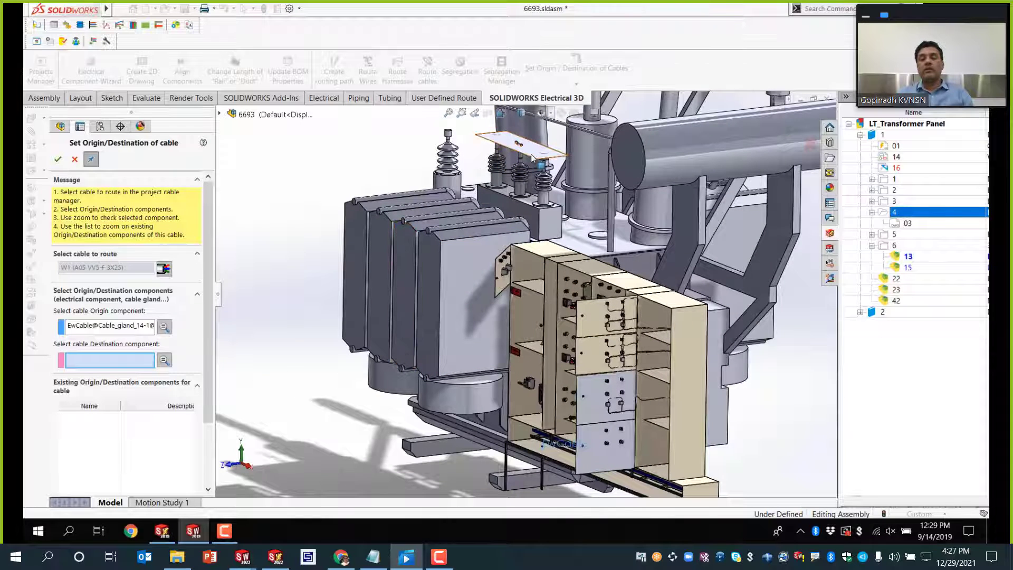
pyautogui.click(522, 148)
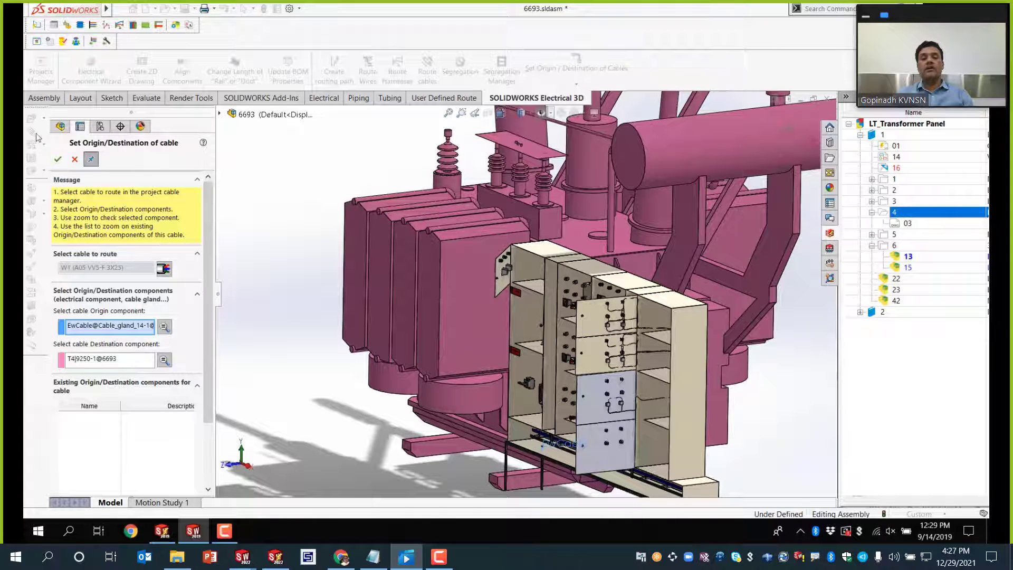
pyautogui.click(58, 159)
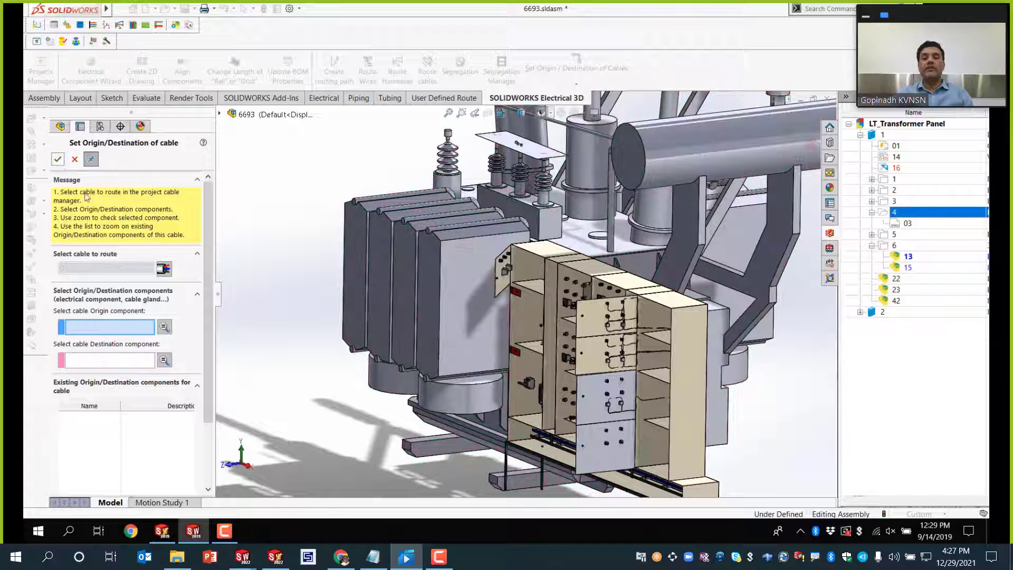
pyautogui.click(58, 159)
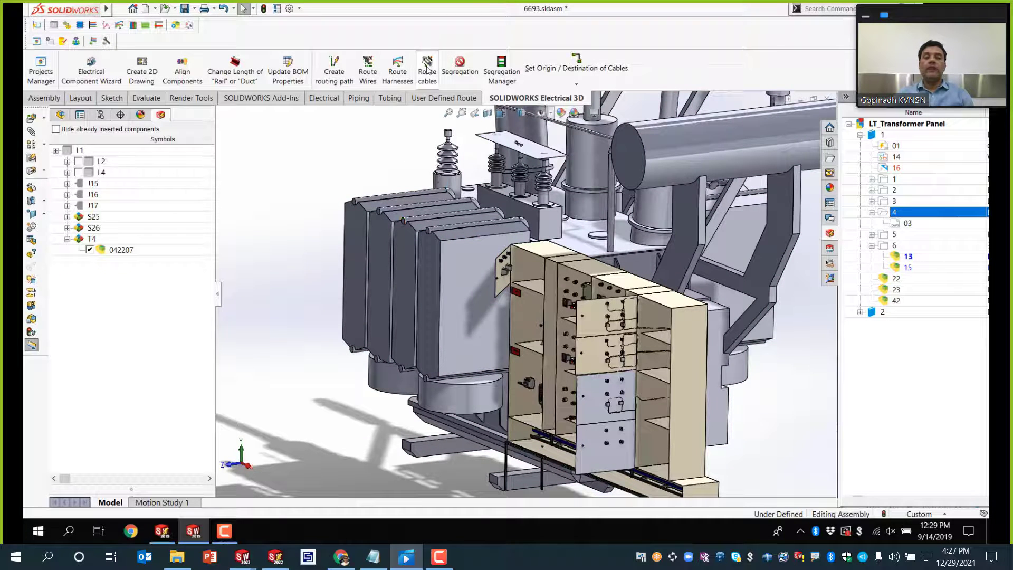
# Step: Start Route Cables and limit the routing to selected components, picking transformer T4
pyautogui.click(427, 68)
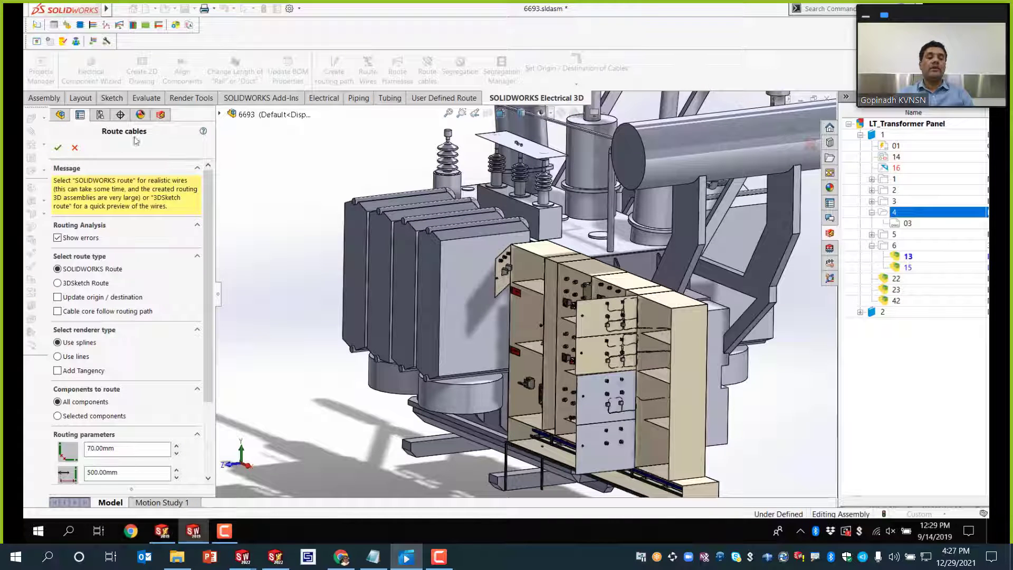
pyautogui.click(83, 416)
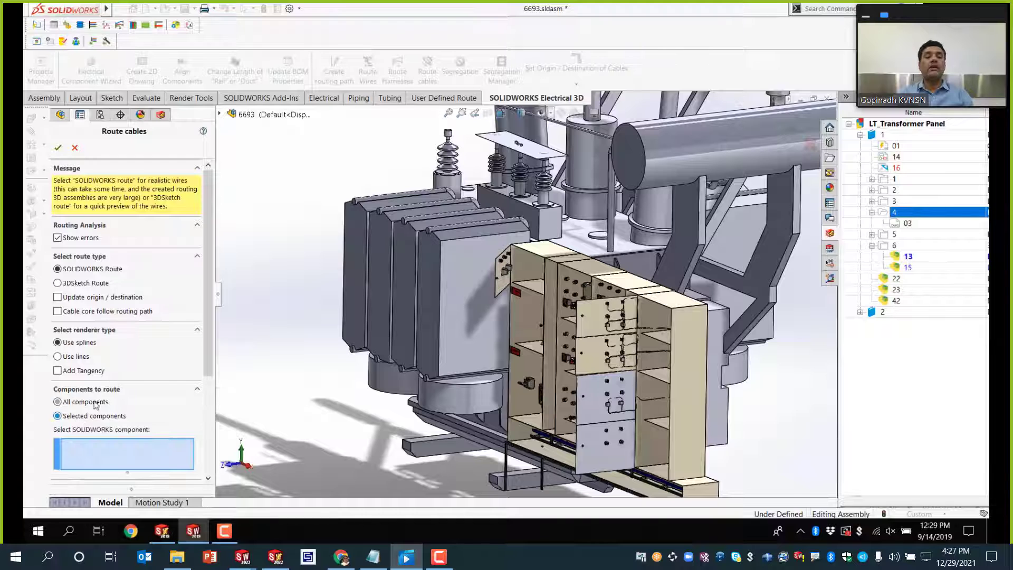
pyautogui.click(460, 278)
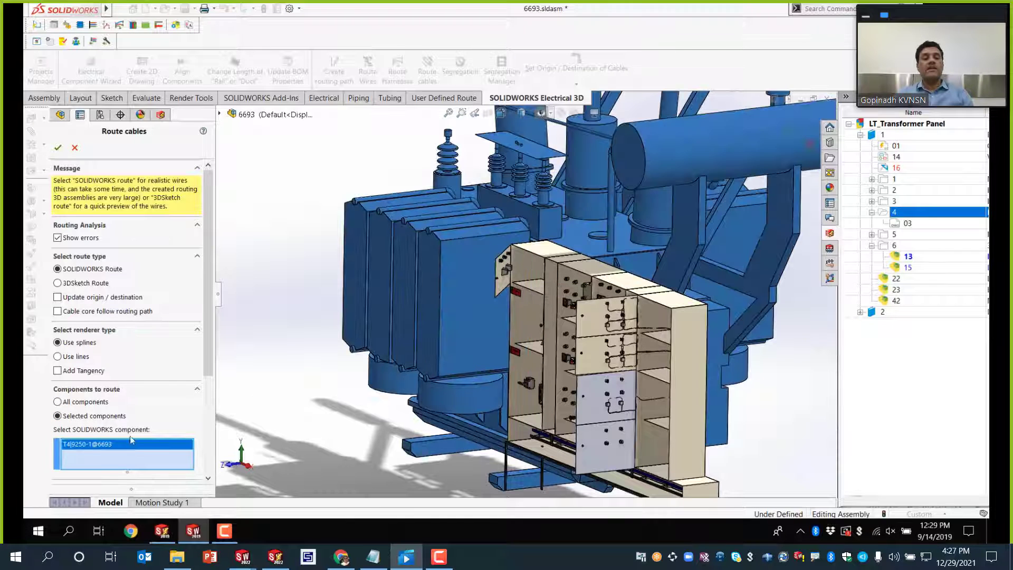
# Step: Set the first two routing parameters to 60 mm and 450 mm, and review the shortest path algorithm options
pyautogui.scroll(-3, 112, 418)
pyautogui.moveTo(95, 373); pyautogui.dragTo(83, 376)
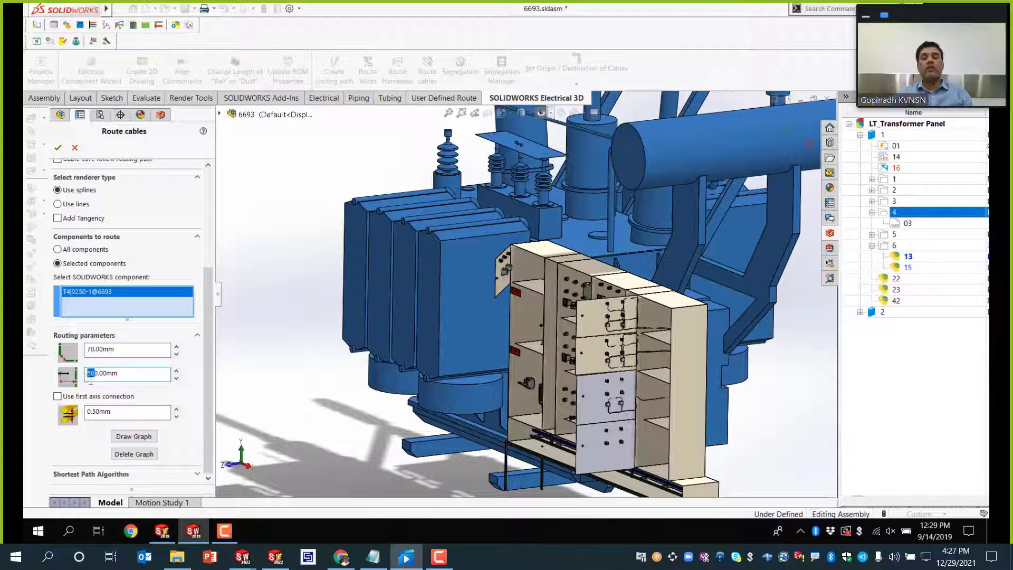
pyautogui.write('45')
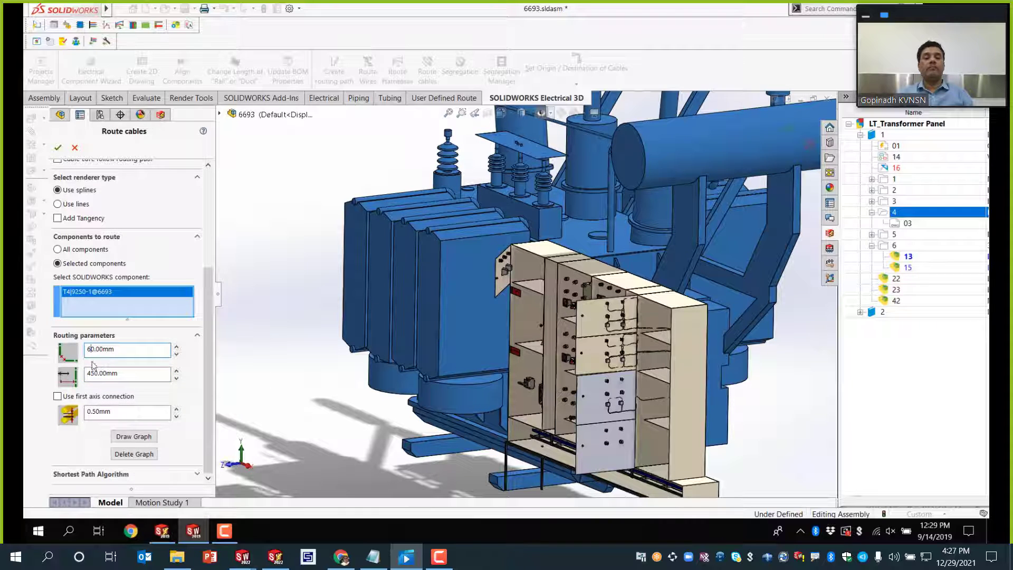
pyautogui.click(141, 476)
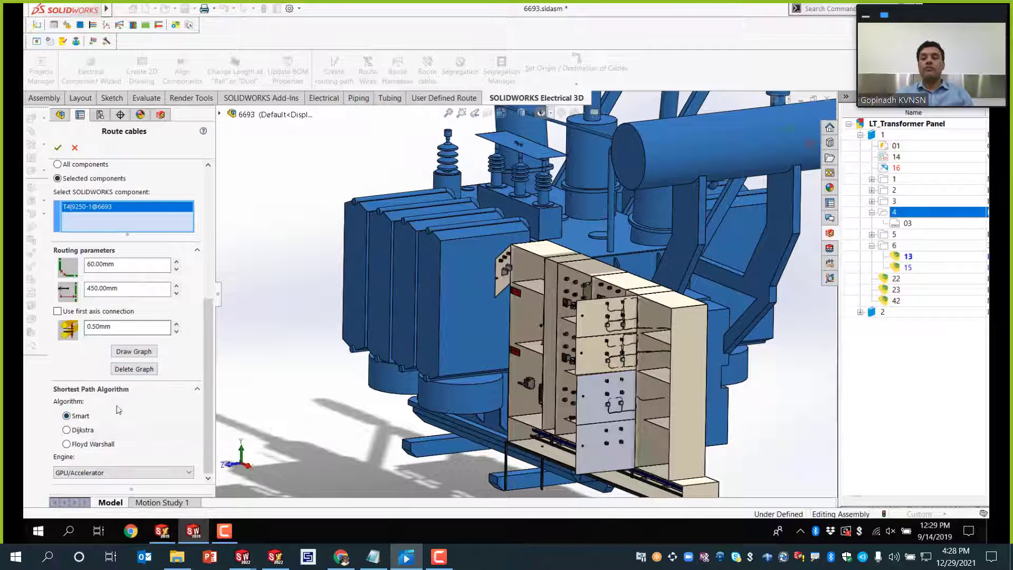
pyautogui.click(197, 392)
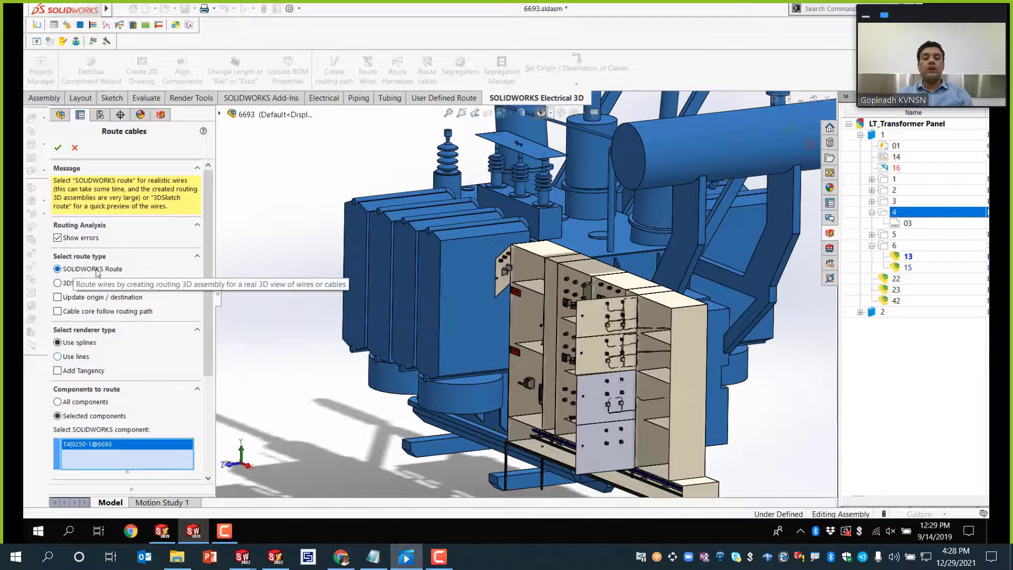
# Step: Make the cable cores follow the routing path, with SOLIDWORKS Route as the route type
pyautogui.click(57, 283)
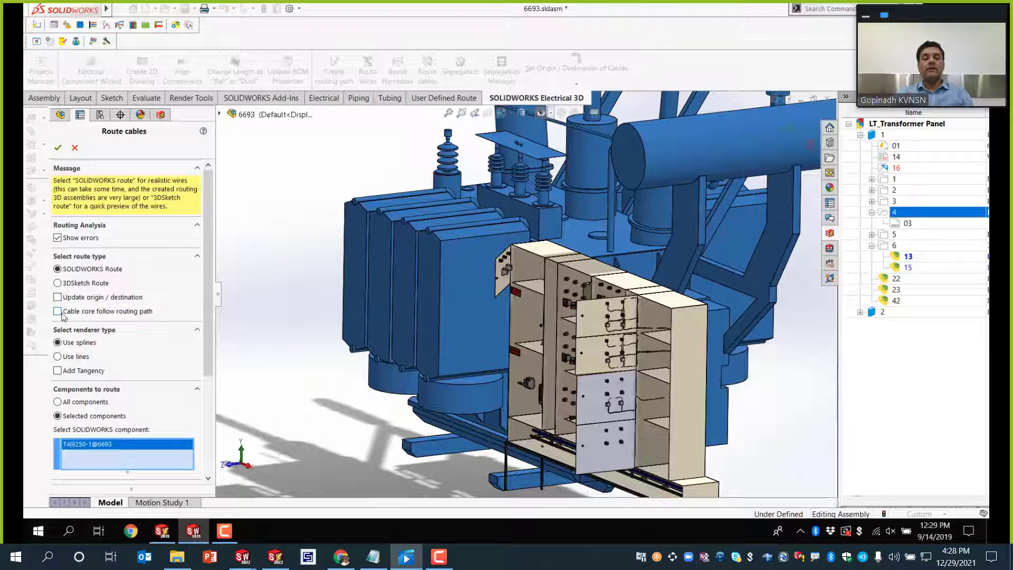
pyautogui.click(58, 312)
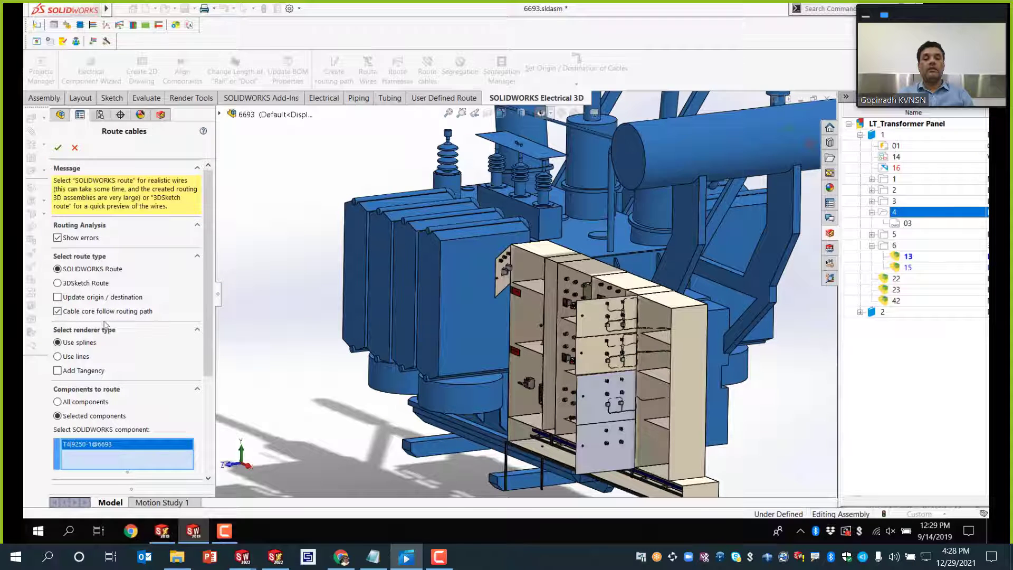
pyautogui.scroll(3, 358, 279)
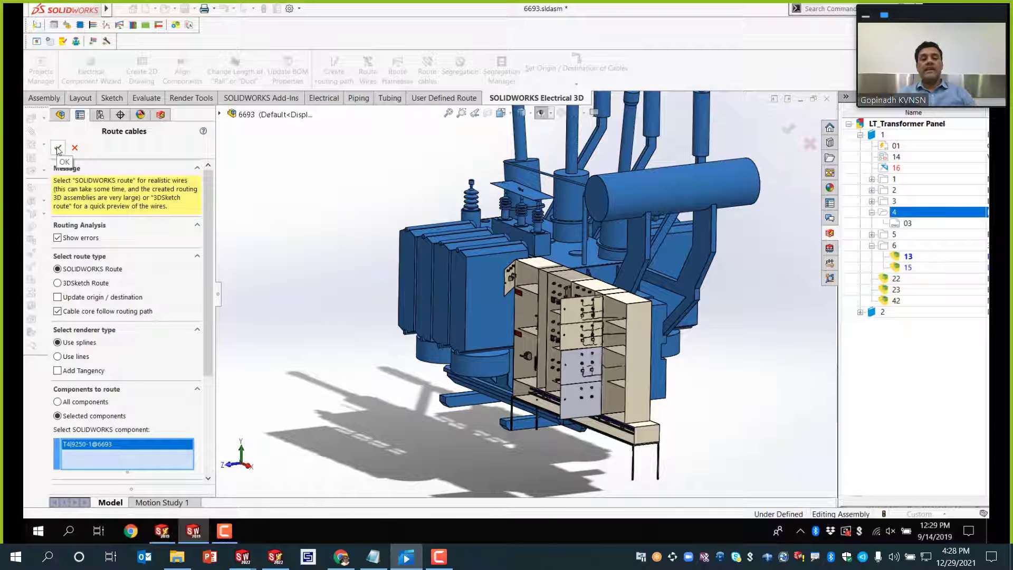
# Step: Run the cable routing for transformer T4 and close the routing analysis report
pyautogui.click(58, 149)
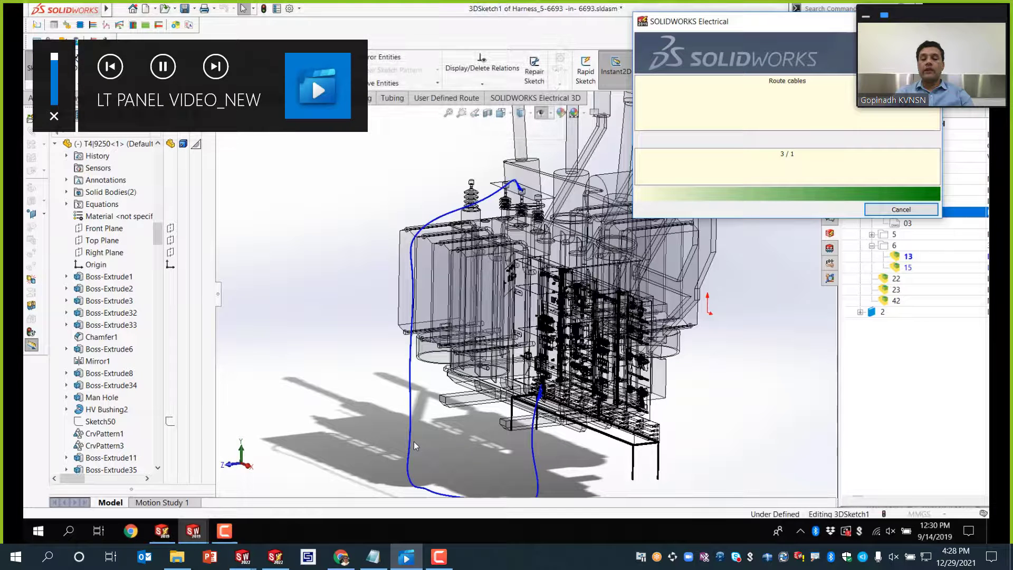
pyautogui.press('XF86AudioMute')
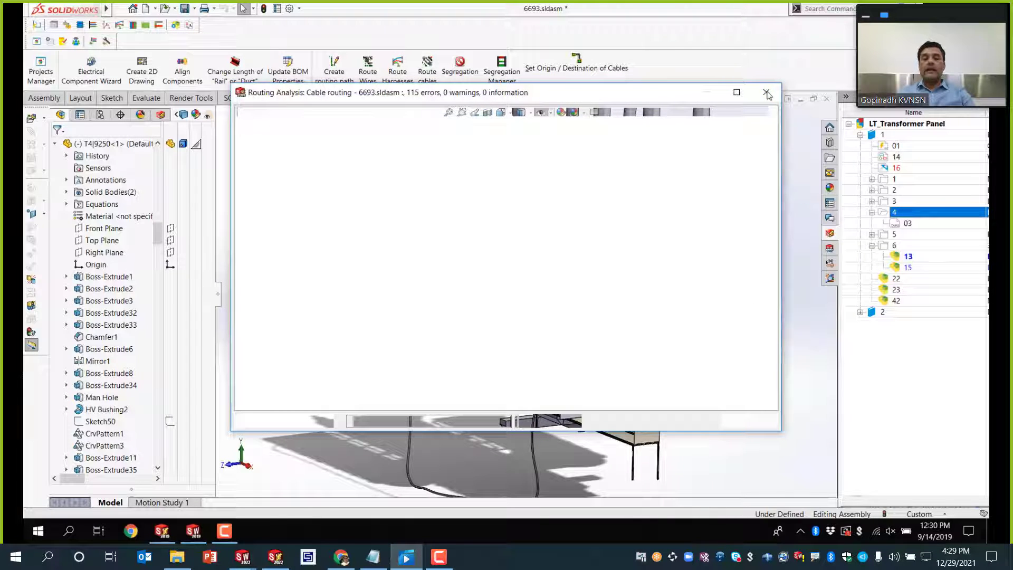
pyautogui.click(767, 94)
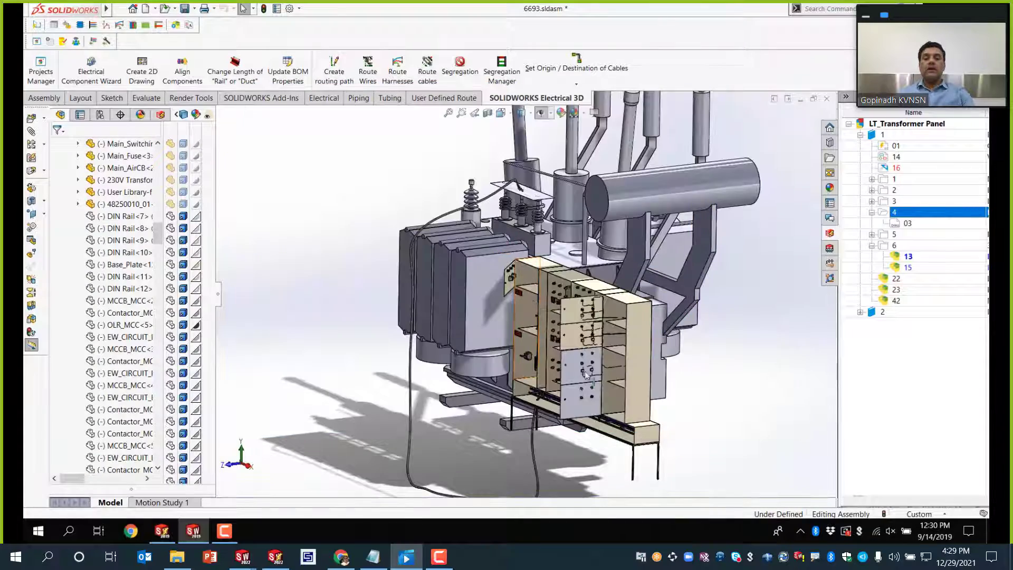
# Step: Inspect the routed cable's red, yellow and blue core connections at the busbars inside the lower part of the panel
pyautogui.scroll(-5, 610, 371)
pyautogui.moveTo(609, 371); pyautogui.dragTo(554, 390, button='middle')
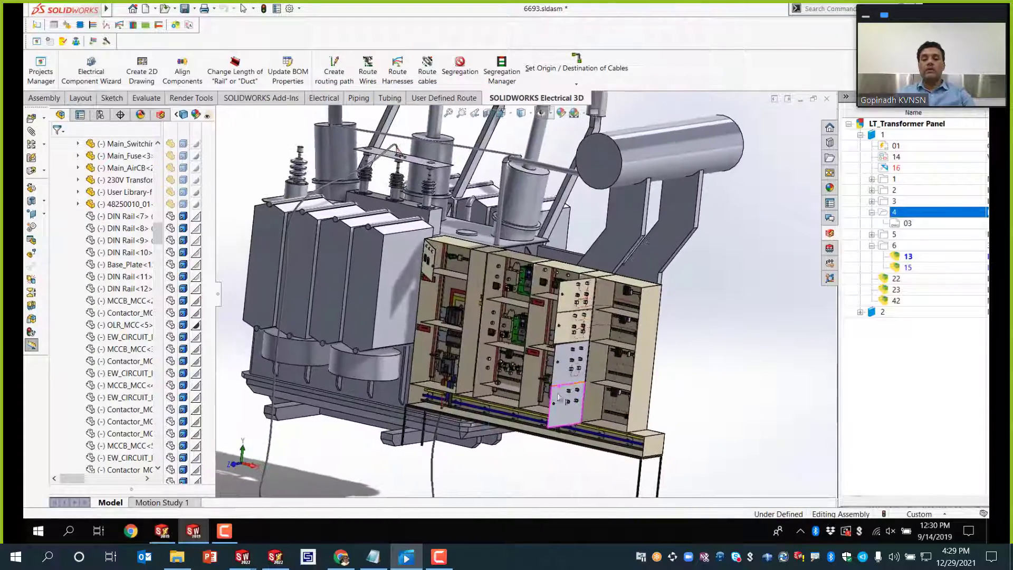
pyautogui.scroll(-5, 458, 393)
pyautogui.scroll(-6, 463, 396)
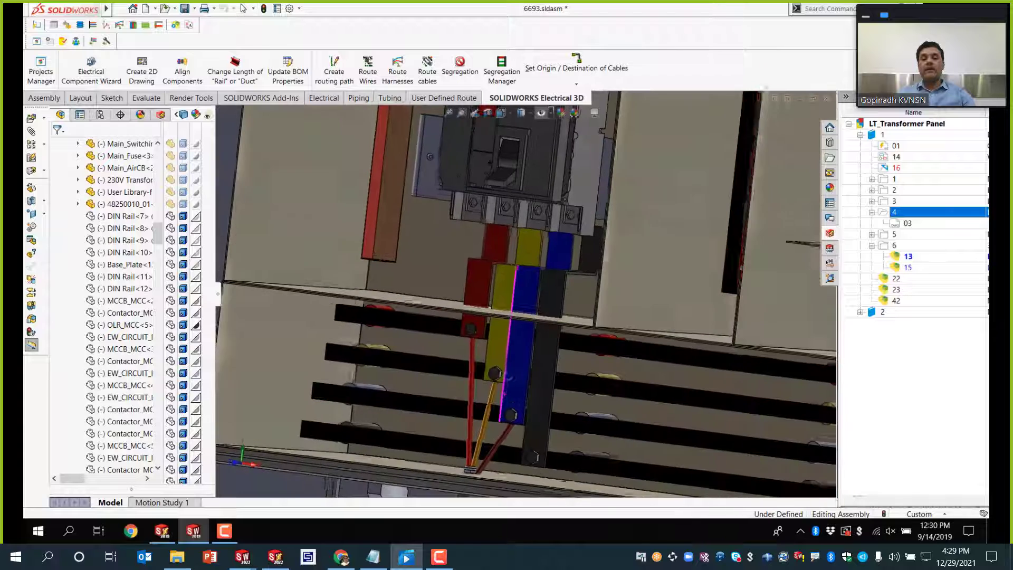
pyautogui.scroll(-4, 482, 359)
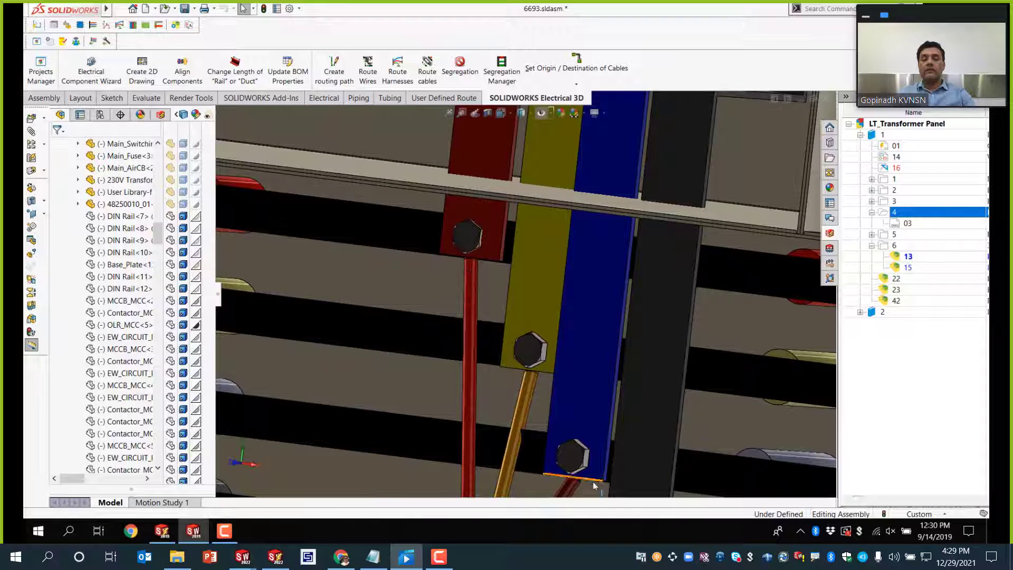
pyautogui.scroll(2, 539, 326)
pyautogui.scroll(8, 539, 326)
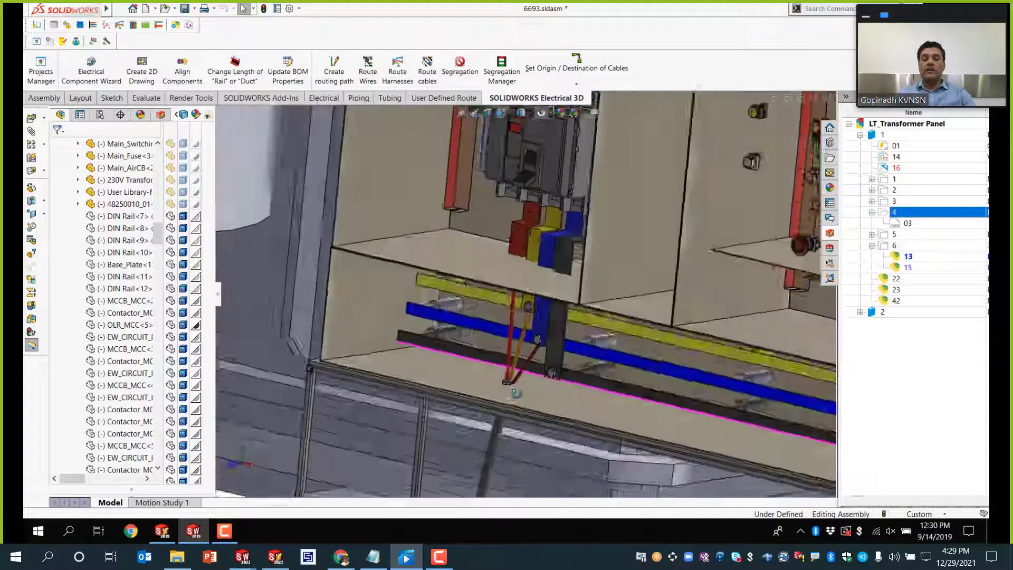
pyautogui.moveTo(512, 376); pyautogui.dragTo(523, 317, button='middle')
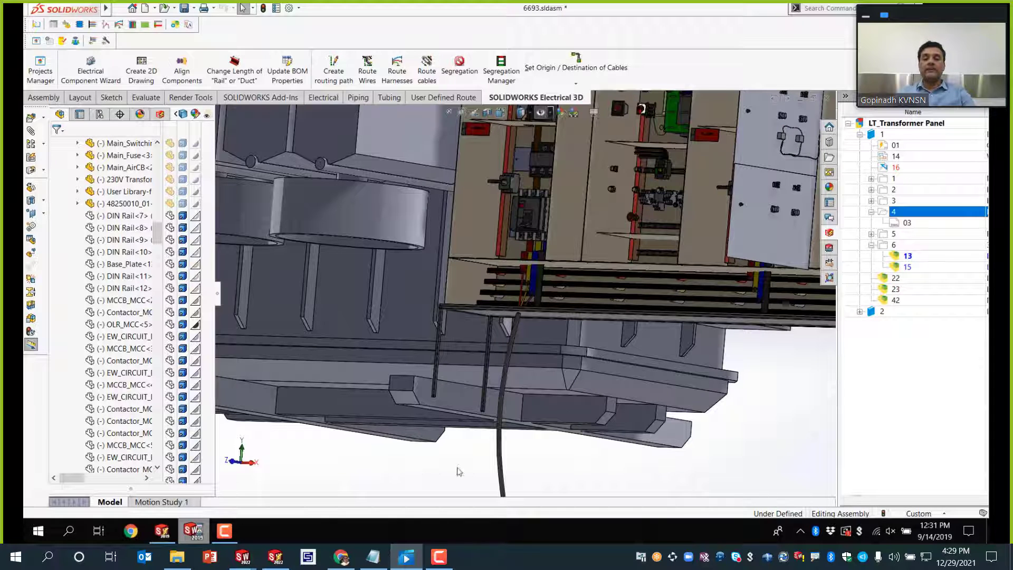
# Step: Select the routed cable and examine its path from beneath the panel up to the core terminations at the transformer bushings
pyautogui.scroll(2, 445, 433)
pyautogui.scroll(2, 474, 414)
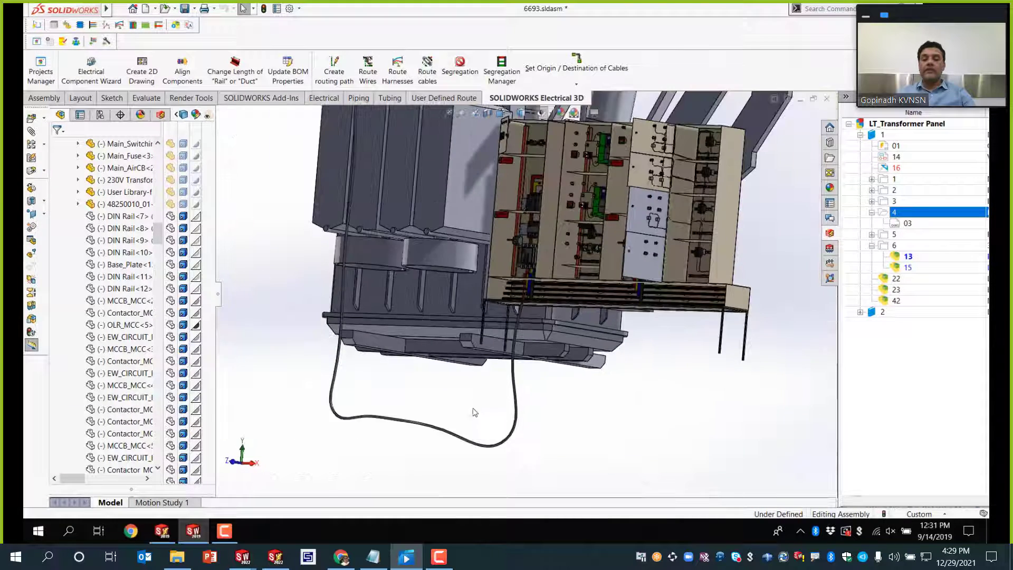
pyautogui.moveTo(474, 411); pyautogui.dragTo(467, 440, button='middle')
pyautogui.scroll(1, 467, 441)
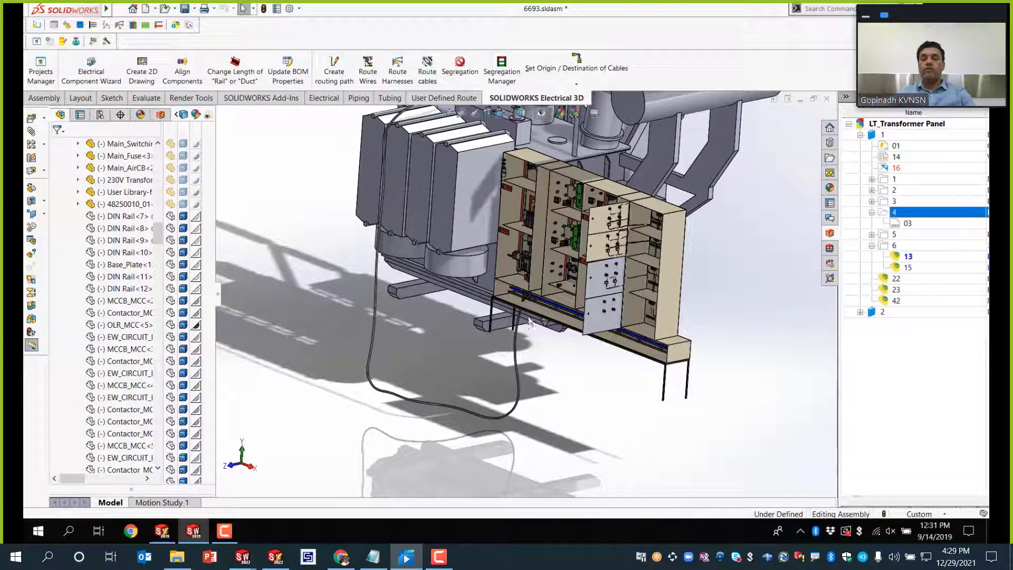
pyautogui.click(516, 370)
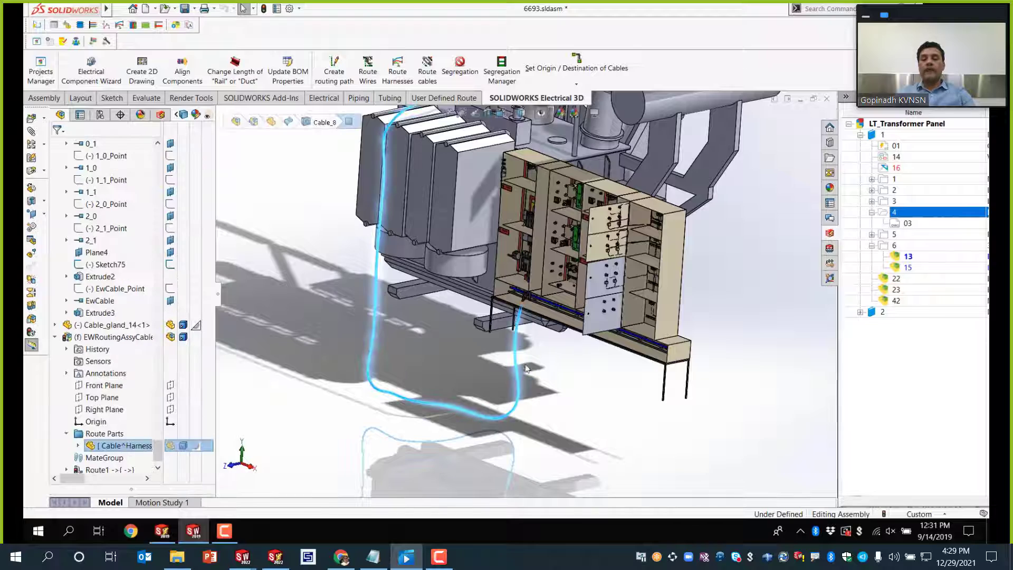
pyautogui.scroll(5, 376, 261)
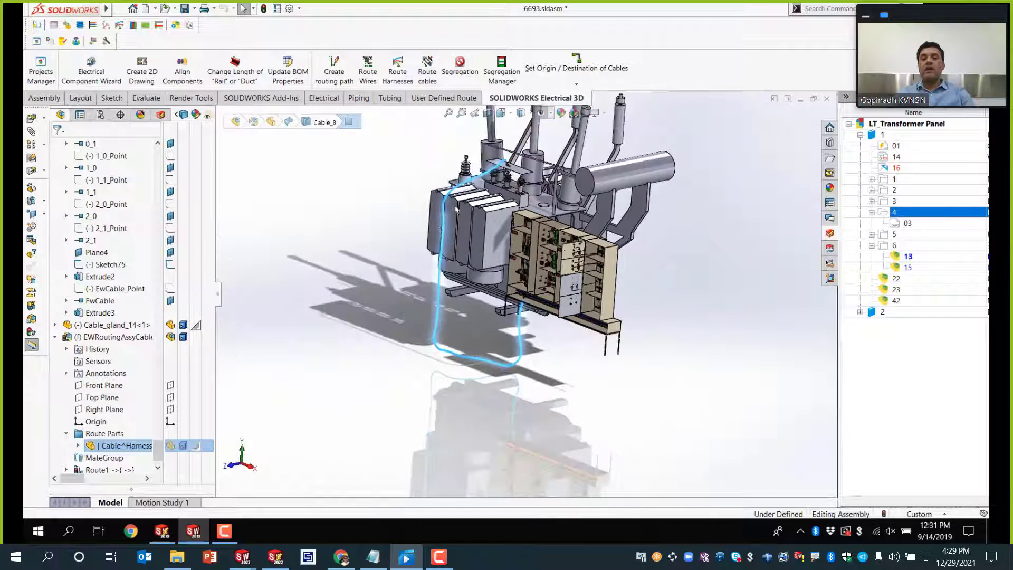
pyautogui.scroll(-8, 455, 272)
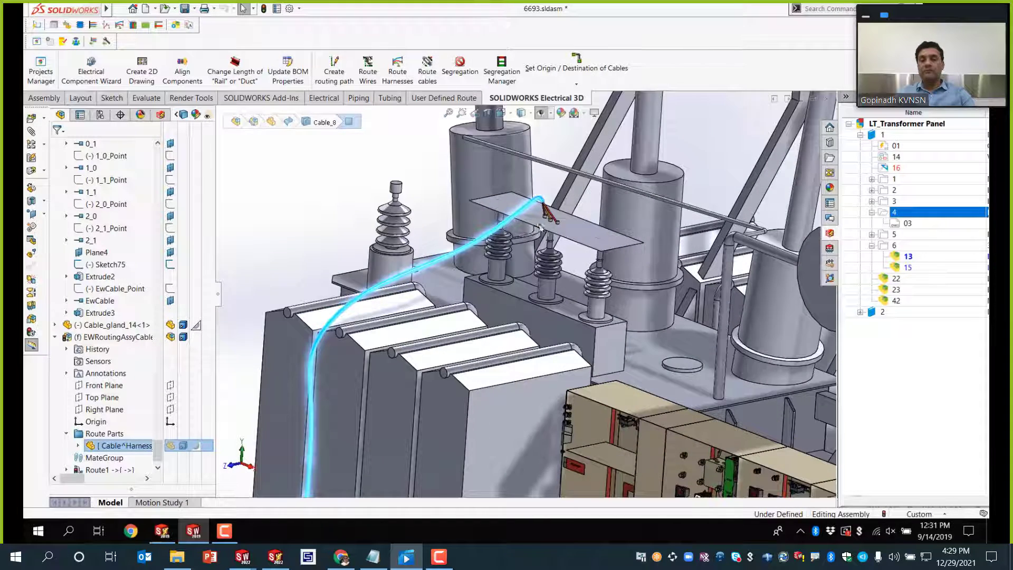
pyautogui.moveTo(540, 228); pyautogui.dragTo(479, 228, button='middle')
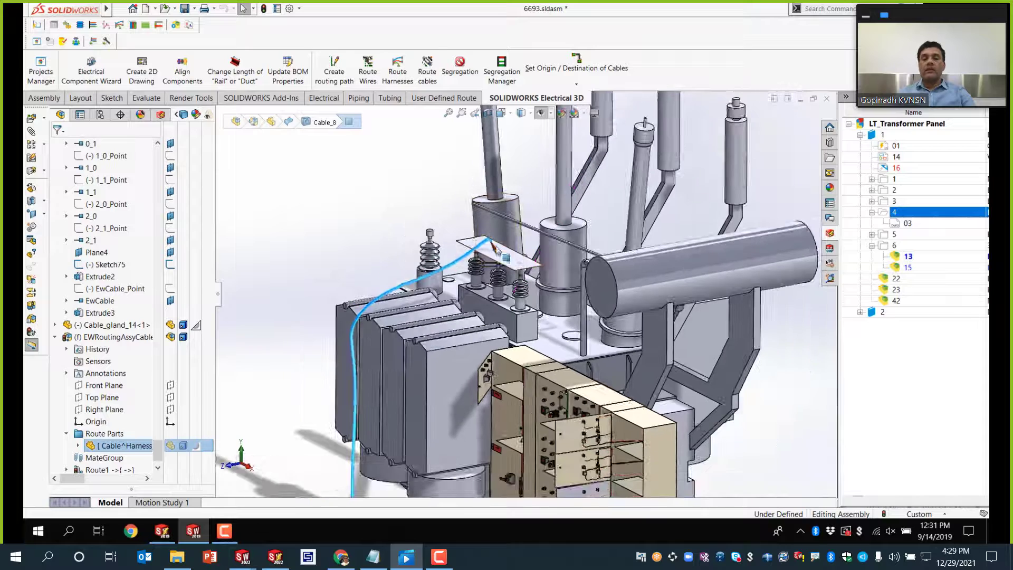
pyautogui.scroll(-5, 493, 247)
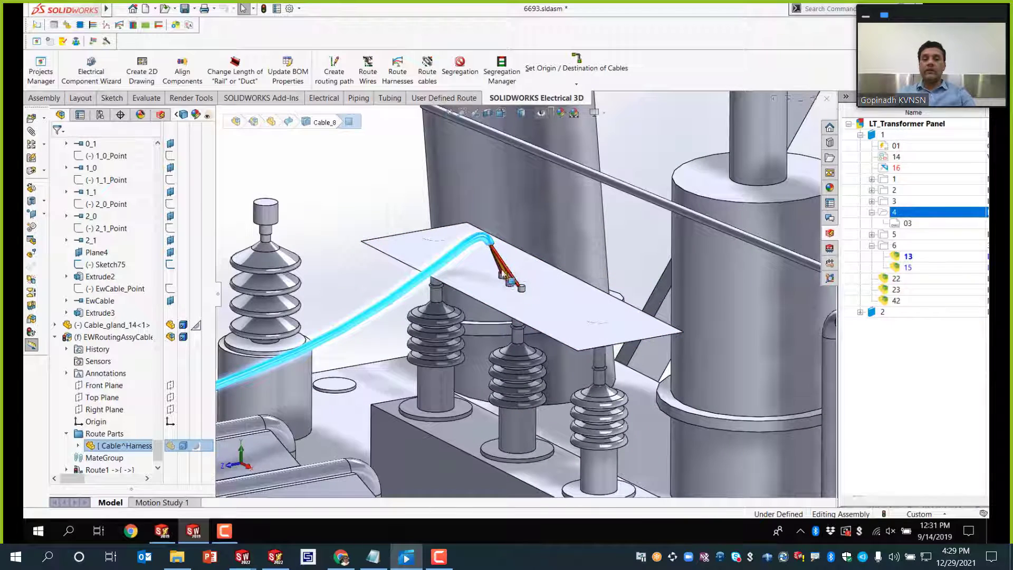